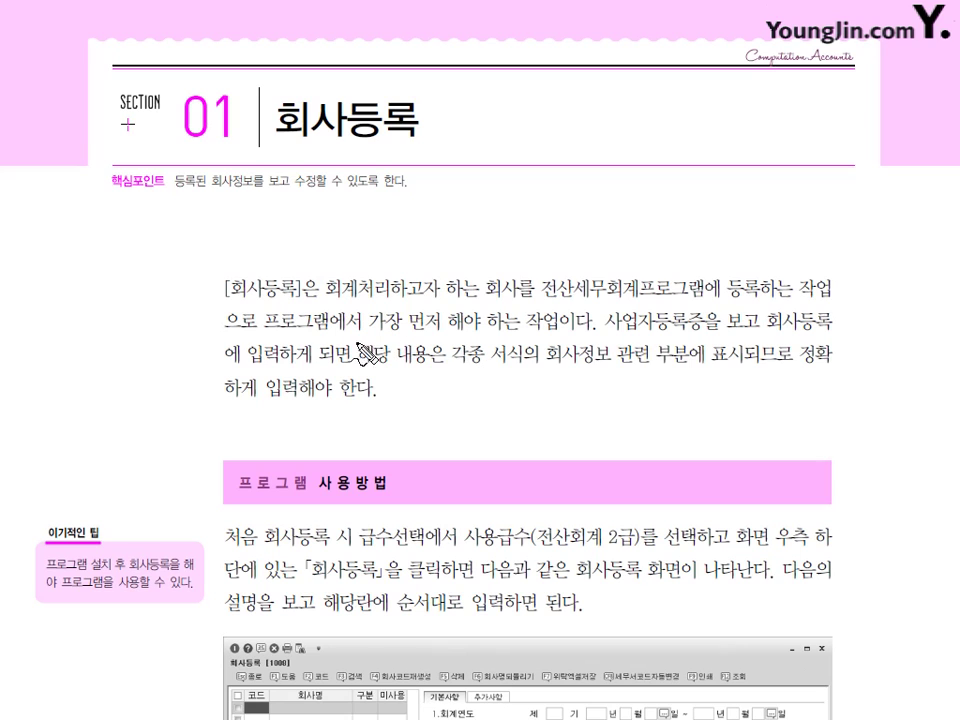
# Underline the key passages in the 회사등록 introduction, circle 사업자등록증 in red, and leave the annotation mode
pyautogui.moveTo(265, 326); pyautogui.dragTo(540, 328)
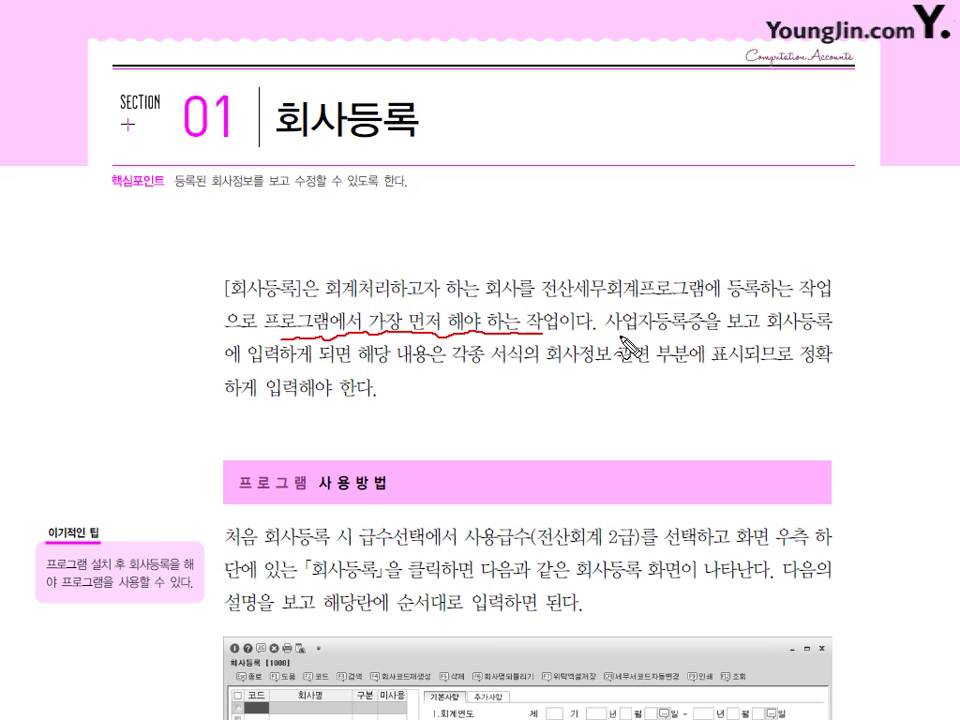
pyautogui.moveTo(690, 340)
pyautogui.mouseDown()
pyautogui.moveTo(643, 340)
pyautogui.moveTo(660, 305)
pyautogui.moveTo(690, 345)
pyautogui.moveTo(680, 350)
pyautogui.mouseUp()
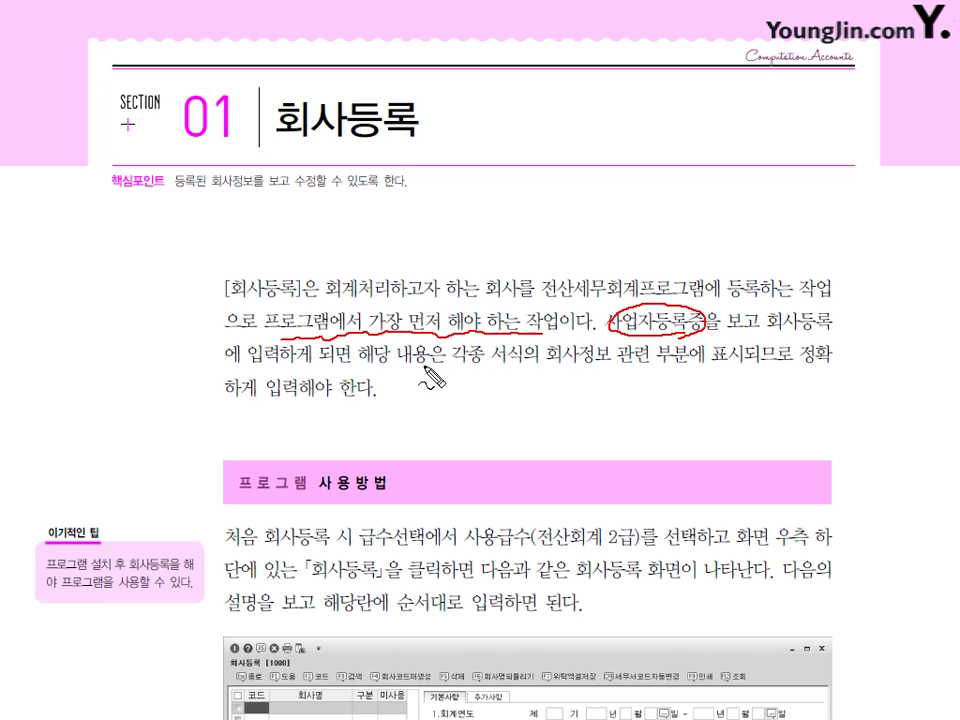
pyautogui.moveTo(390, 368); pyautogui.dragTo(722, 352)
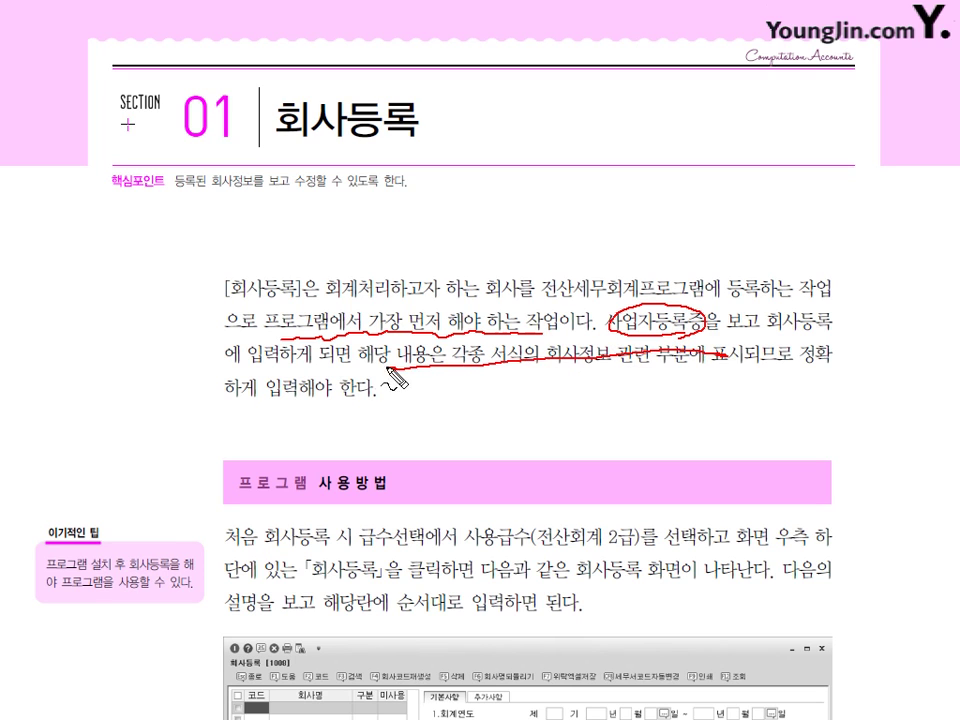
pyautogui.press('Escape')
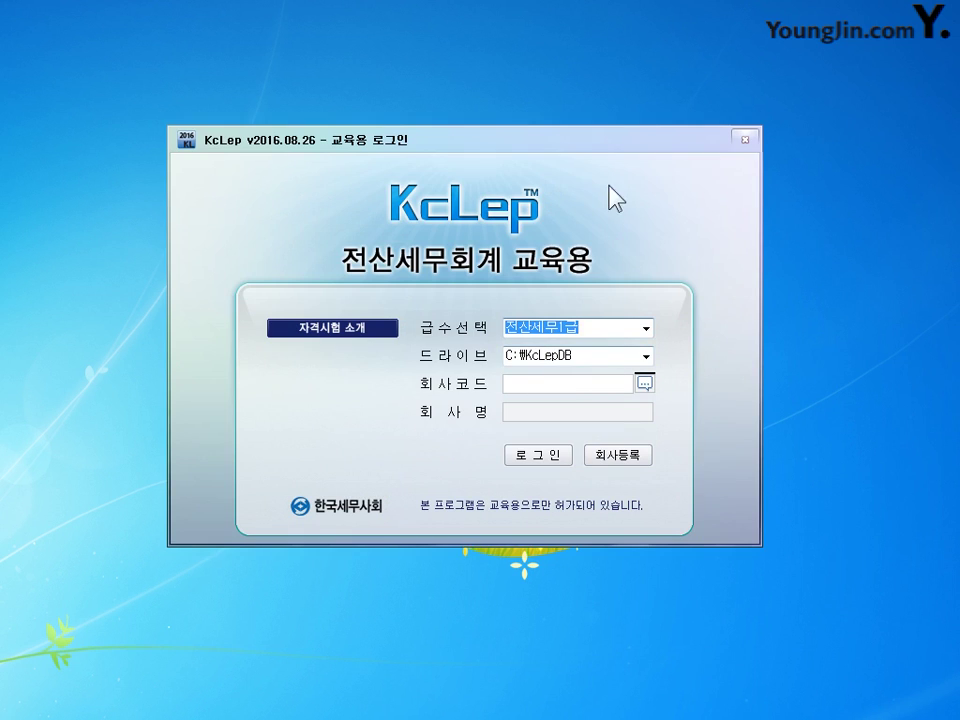
# Set the exam level to 전산회계2급 in the KcLep login and log in to company 0401 영진상사
pyautogui.moveTo(590, 141); pyautogui.dragTo(619, 122)
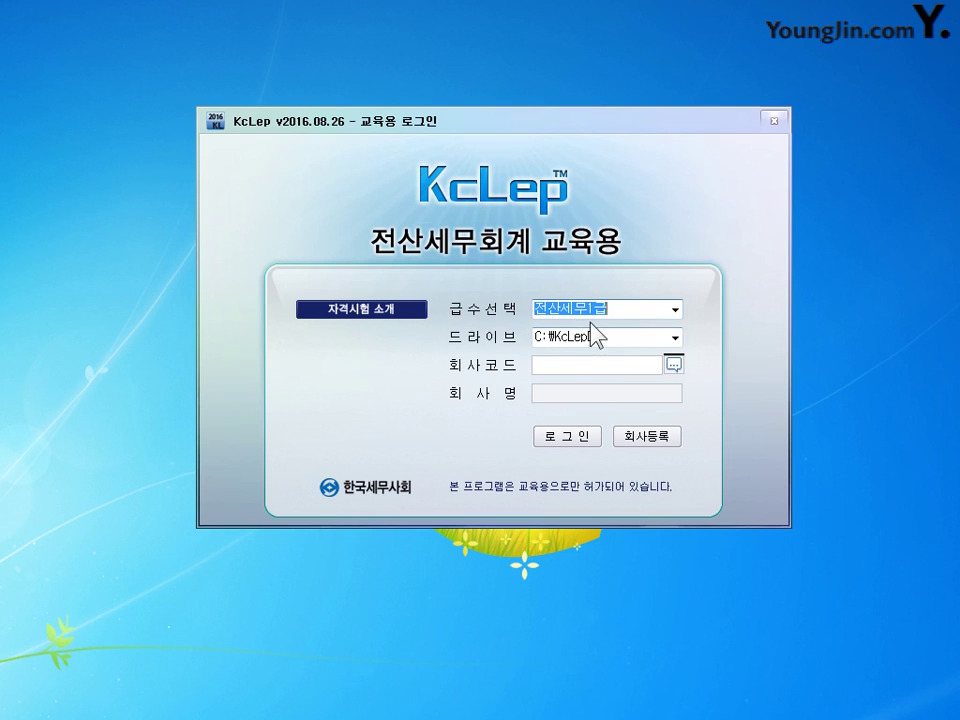
pyautogui.click(675, 310)
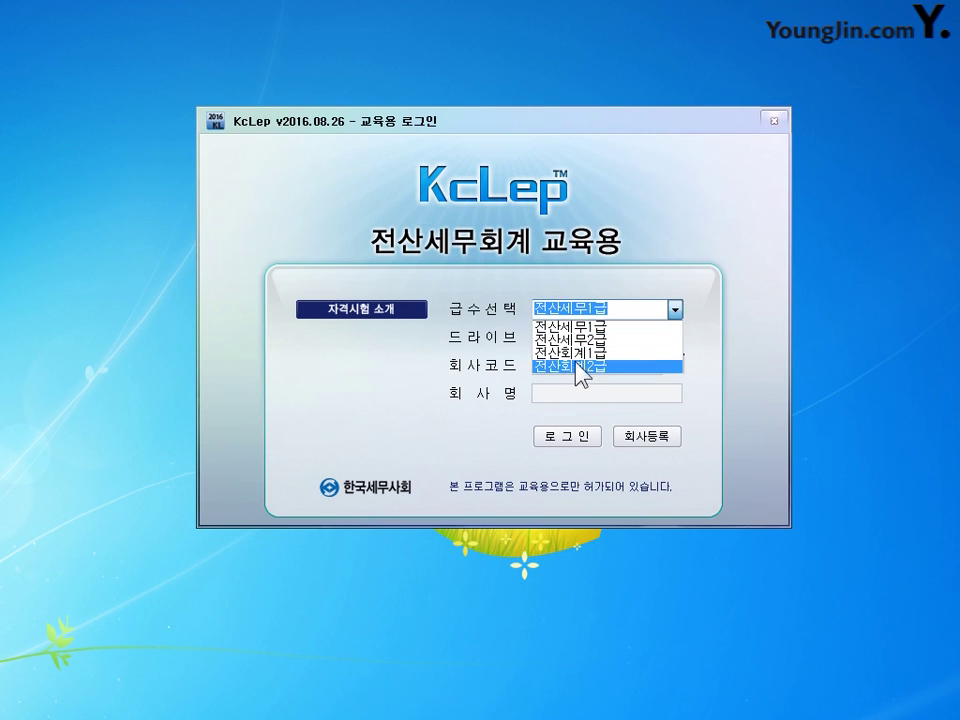
pyautogui.click(577, 368)
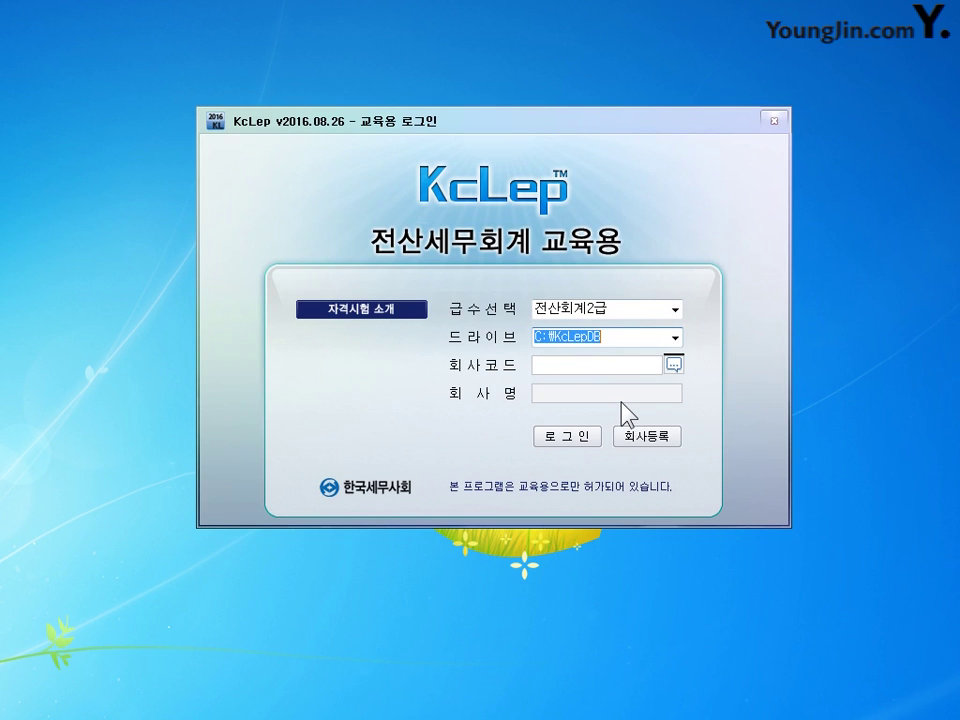
pyautogui.click(669, 366)
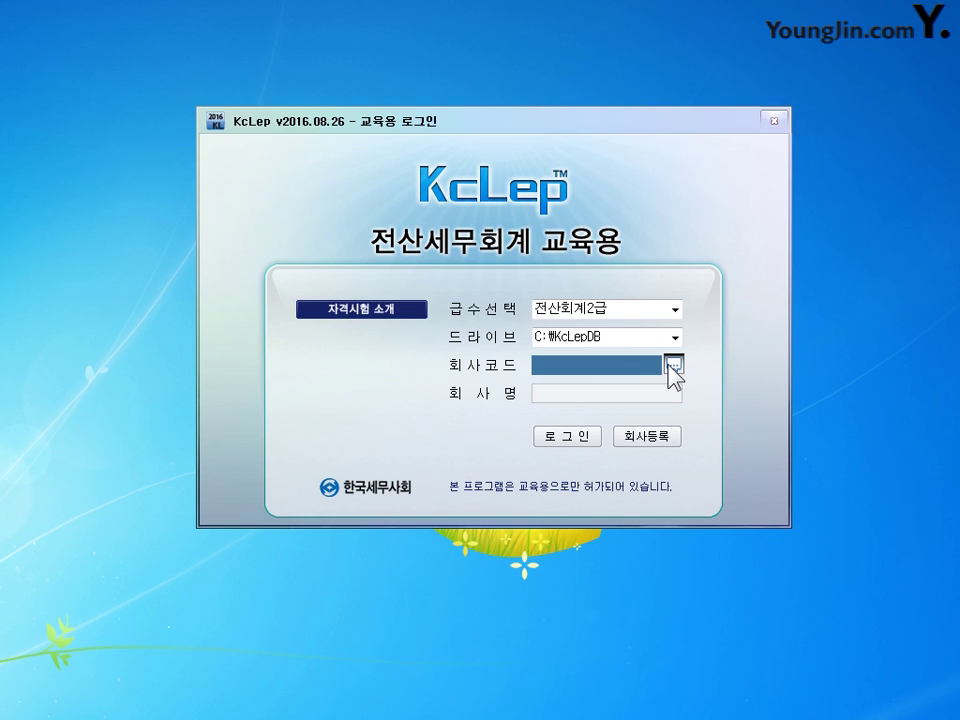
pyautogui.click(673, 368)
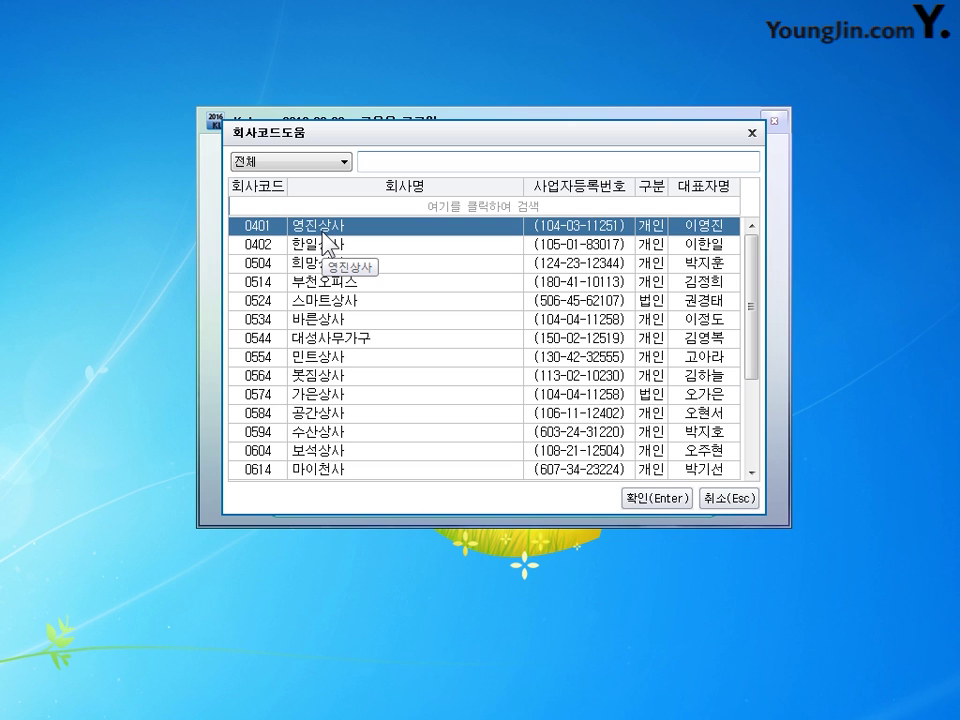
pyautogui.click(655, 499)
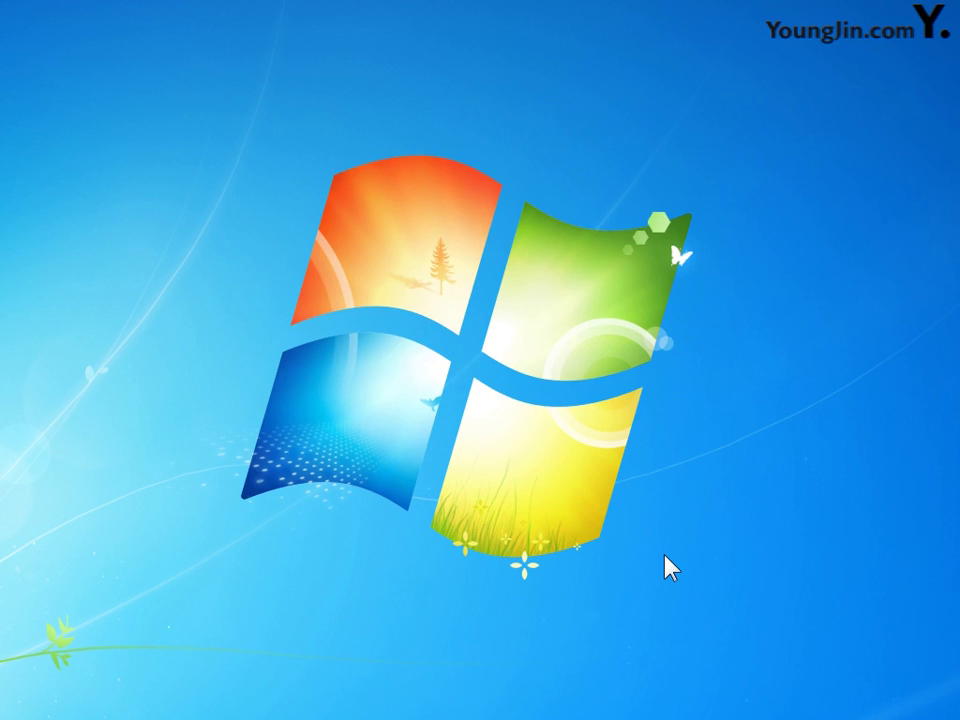
# Review 영진상사's record in the company registration form (회사등록) and exit the program back to the login
pyautogui.moveTo(562, 19); pyautogui.dragTo(573, 36)
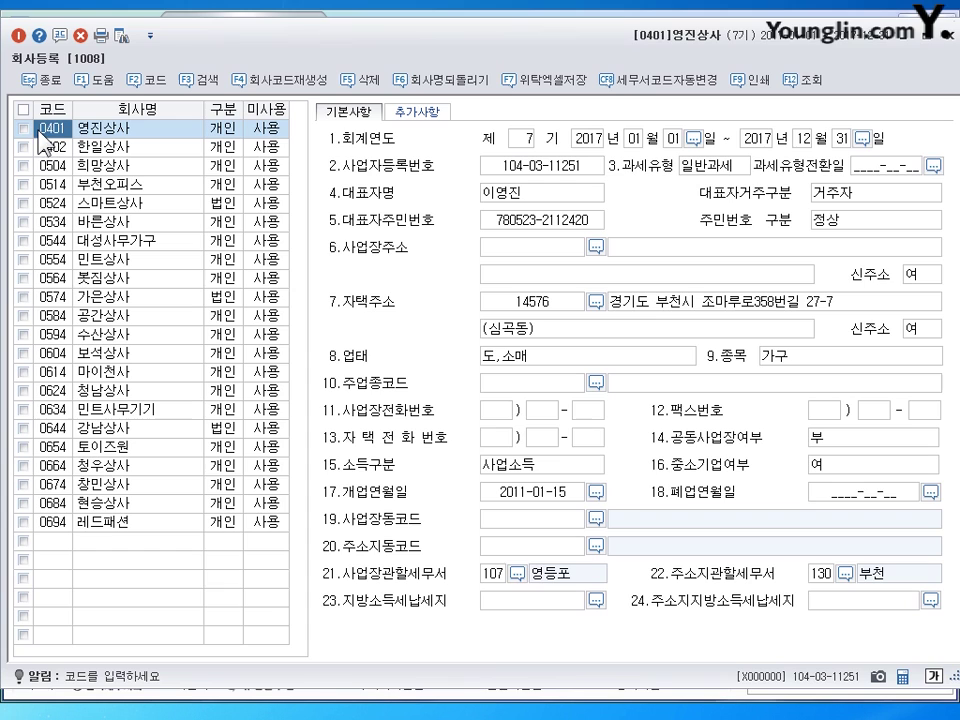
pyautogui.click(252, 131)
pyautogui.press('Escape')
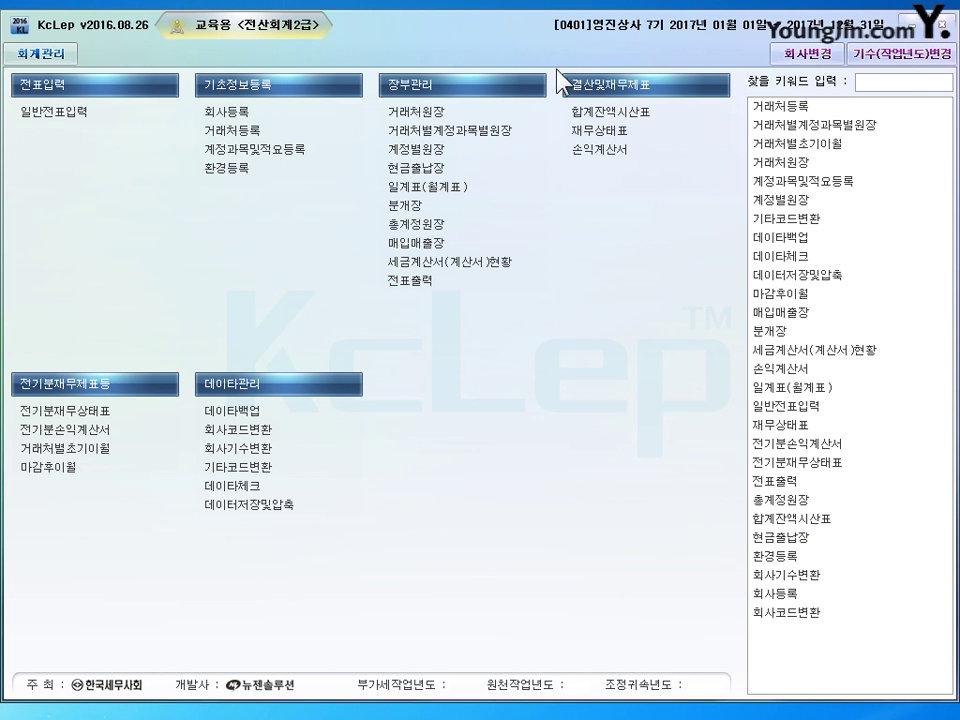
pyautogui.press('Escape')
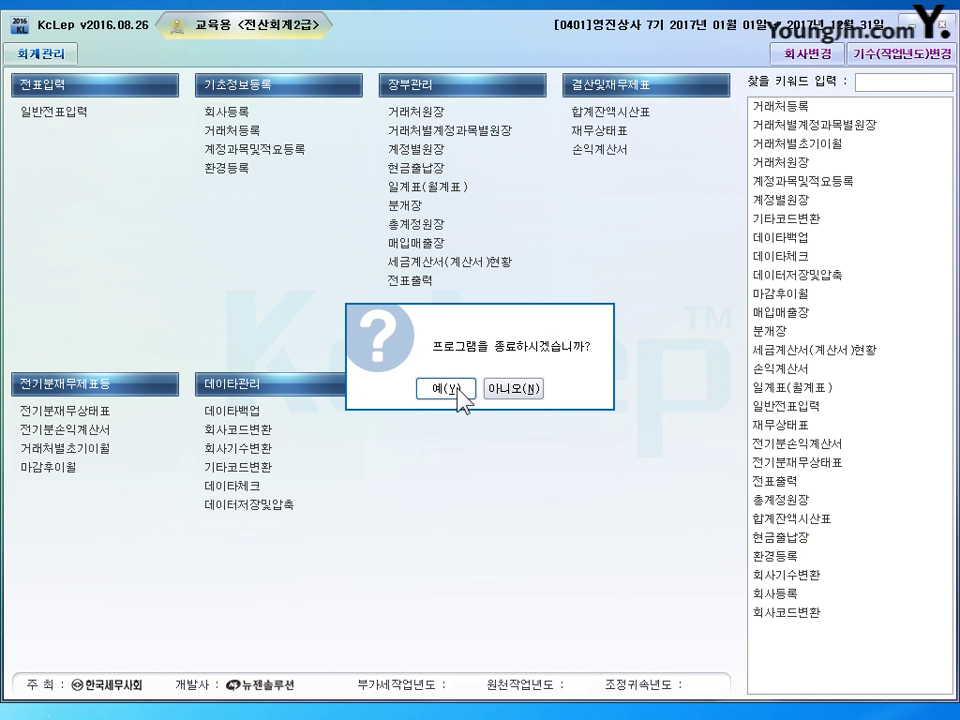
pyautogui.click(318, 283)
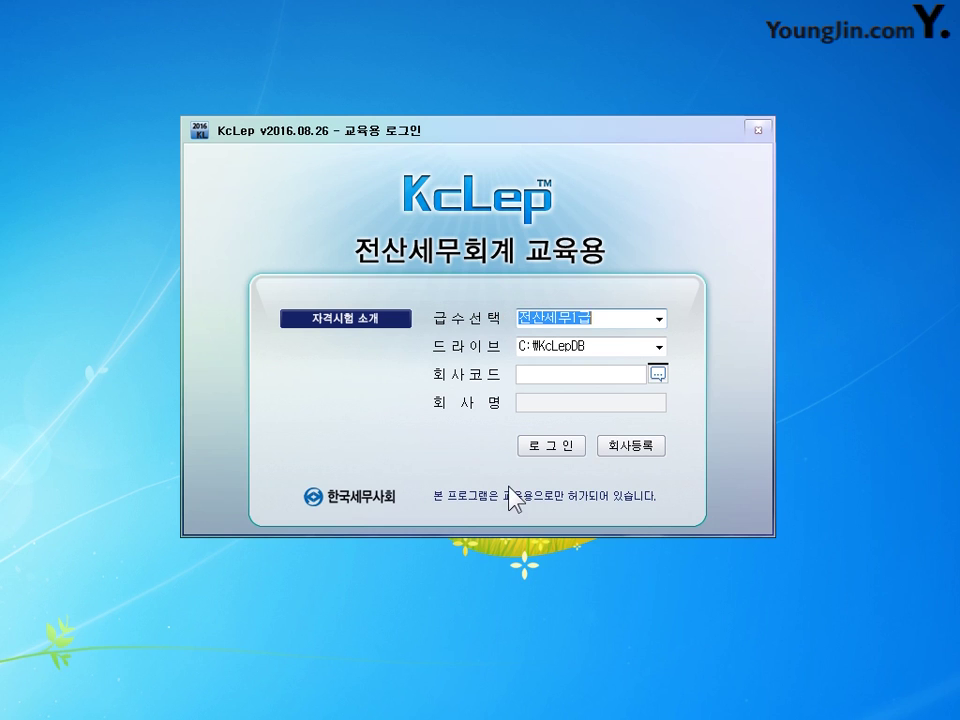
# Open company registration directly from the login, inspect 영진상사's name and fiscal term, and close the form
pyautogui.click(636, 453)
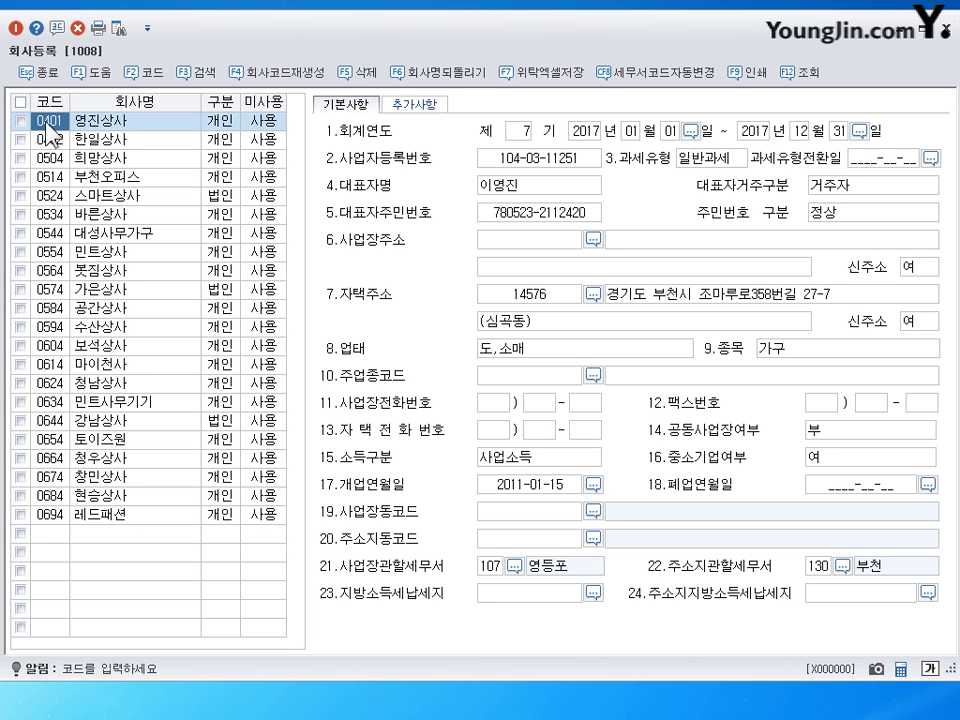
pyautogui.click(108, 120)
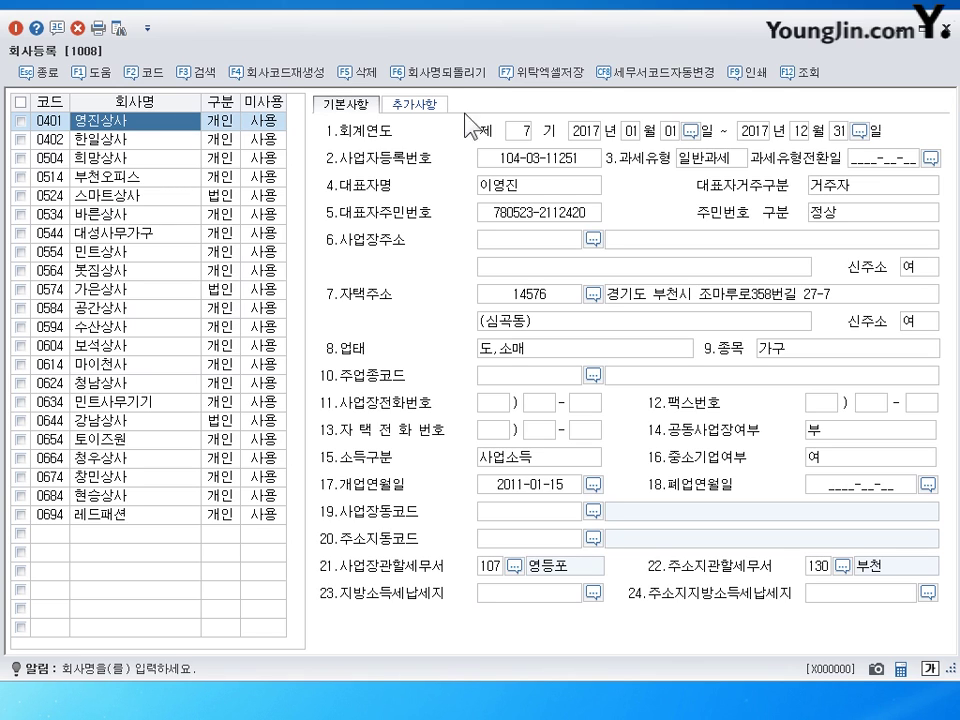
pyautogui.click(521, 132)
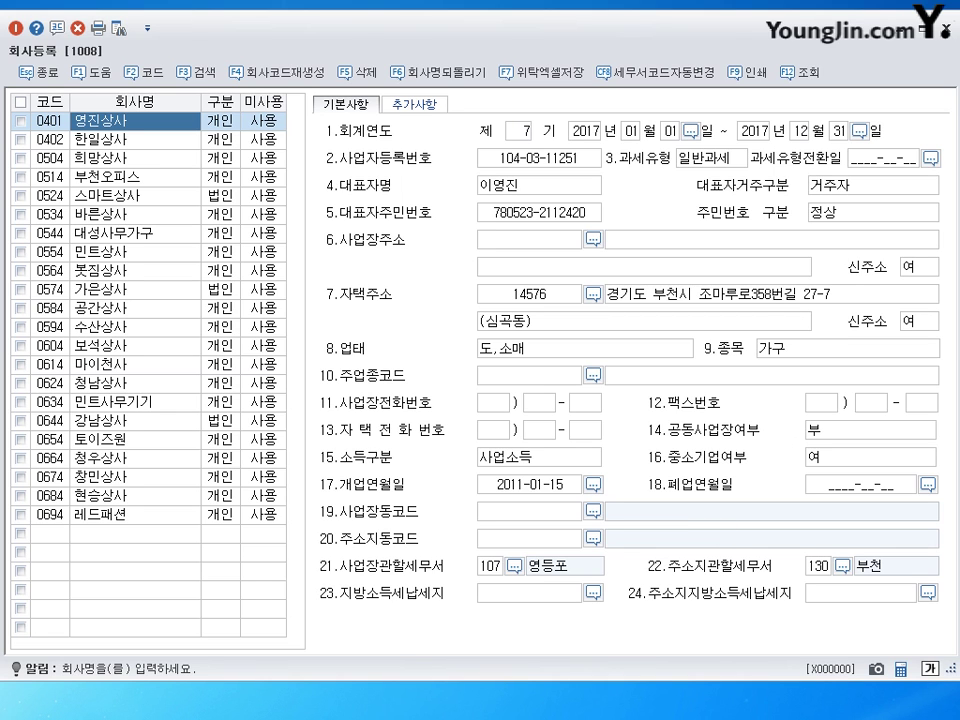
pyautogui.click(947, 30)
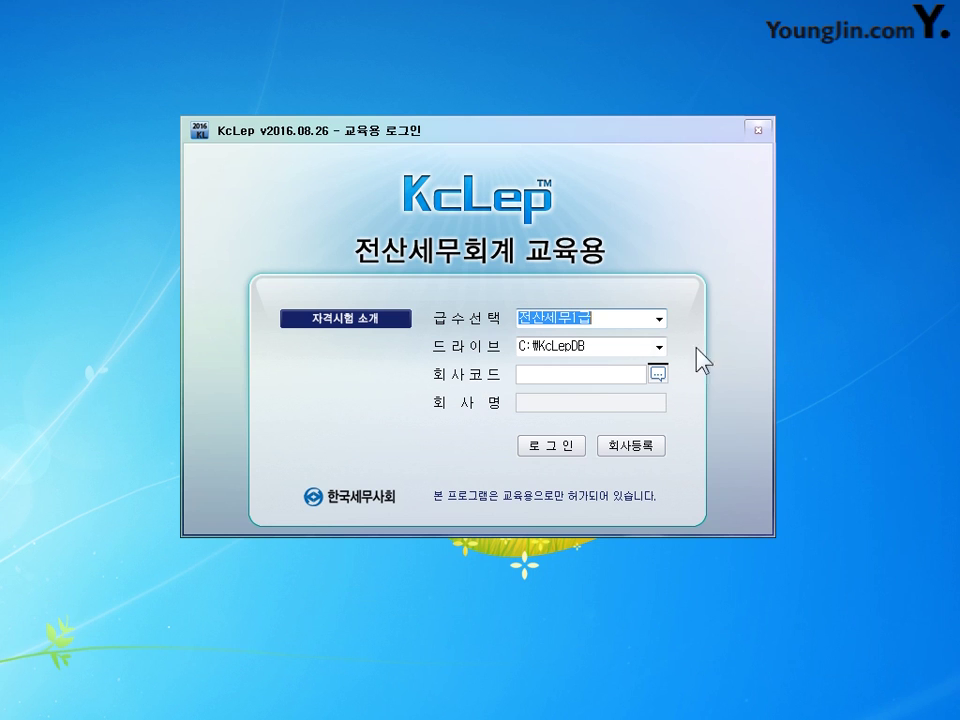
# Log in to company 0401 영진상사 at the 전산세무1급 level to view its main menu, and exit the program
pyautogui.click(658, 375)
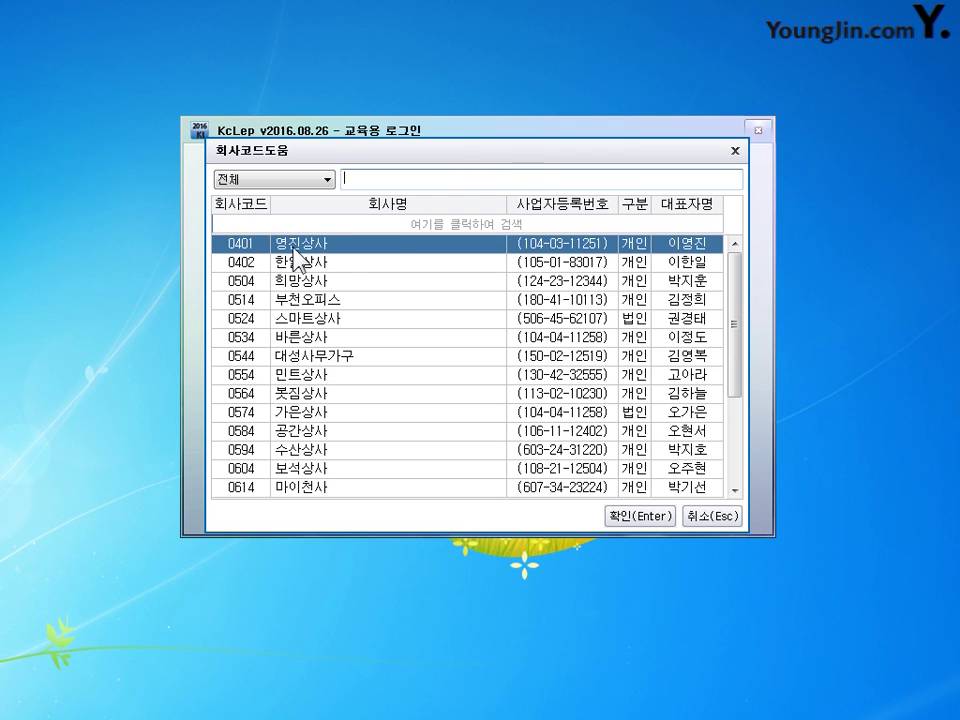
pyautogui.click(645, 516)
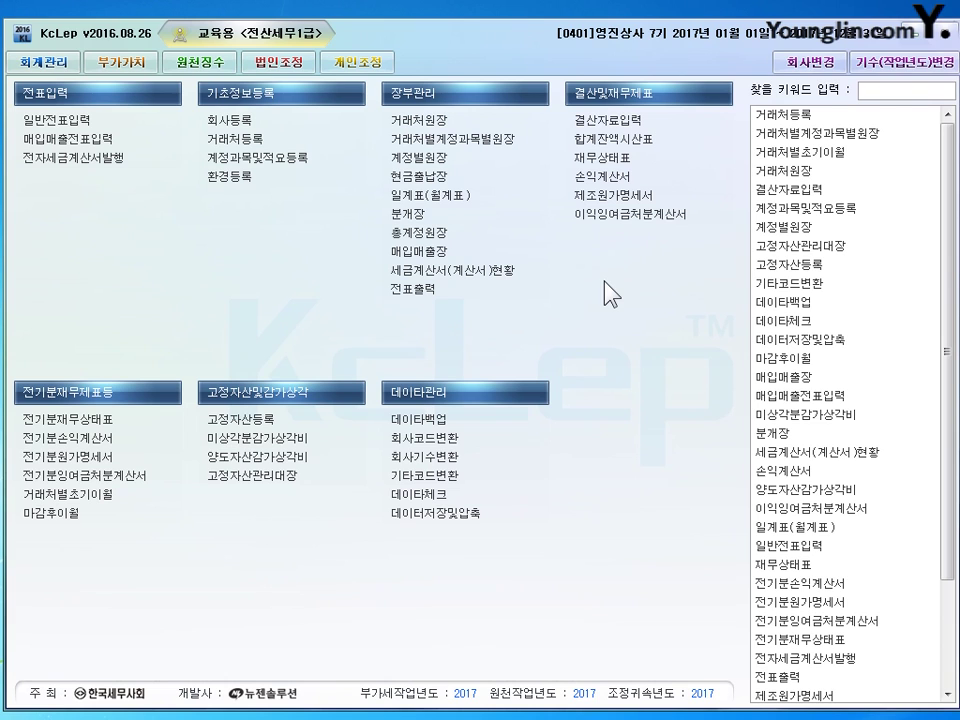
pyautogui.press('Escape')
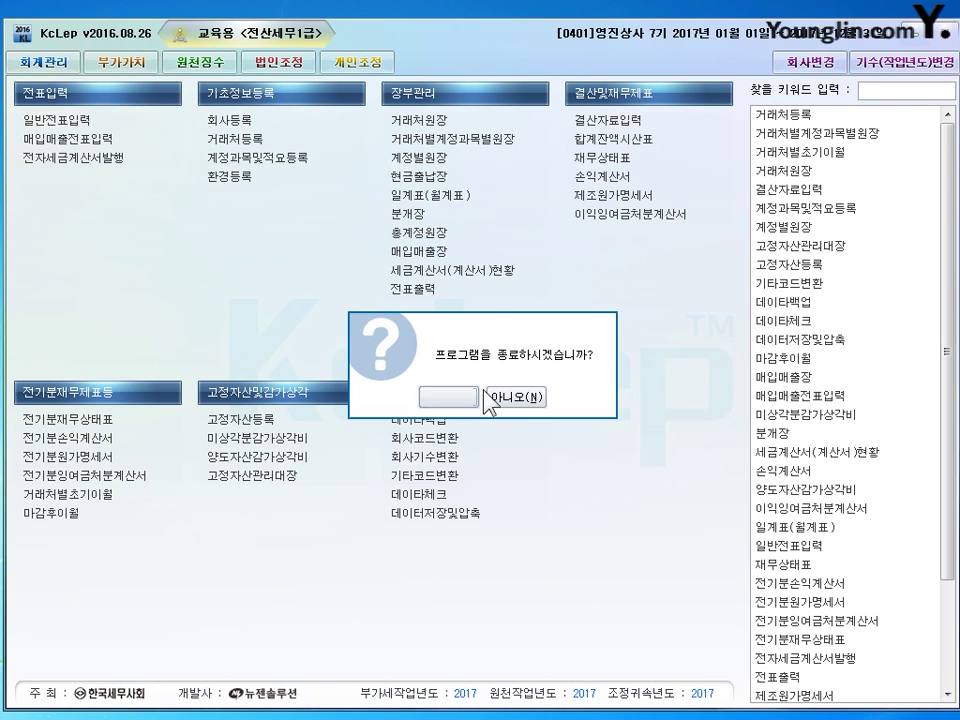
pyautogui.click(448, 397)
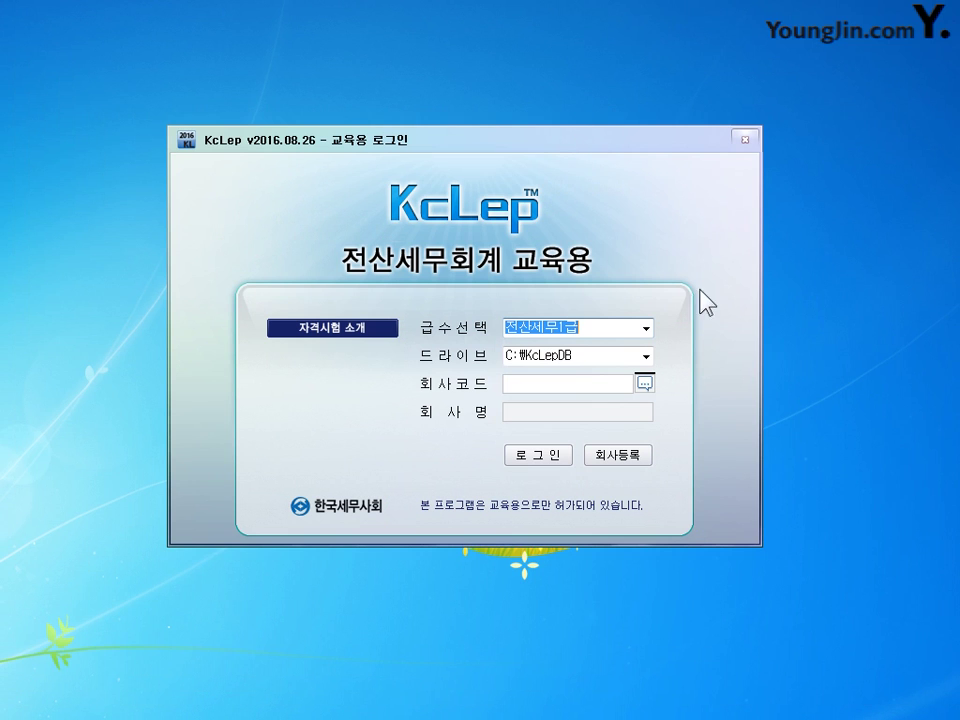
# Log in to company 0401 영진상사 at the 전산회계2급 level to view its main menu, and exit the program
pyautogui.click(645, 329)
pyautogui.click(538, 386)
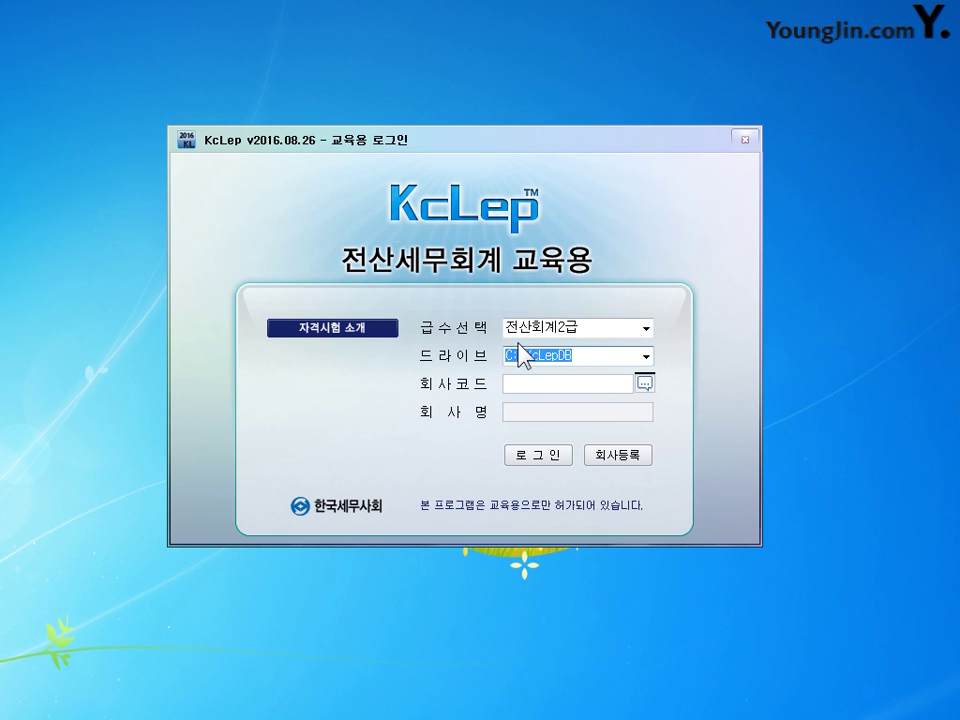
pyautogui.click(645, 329)
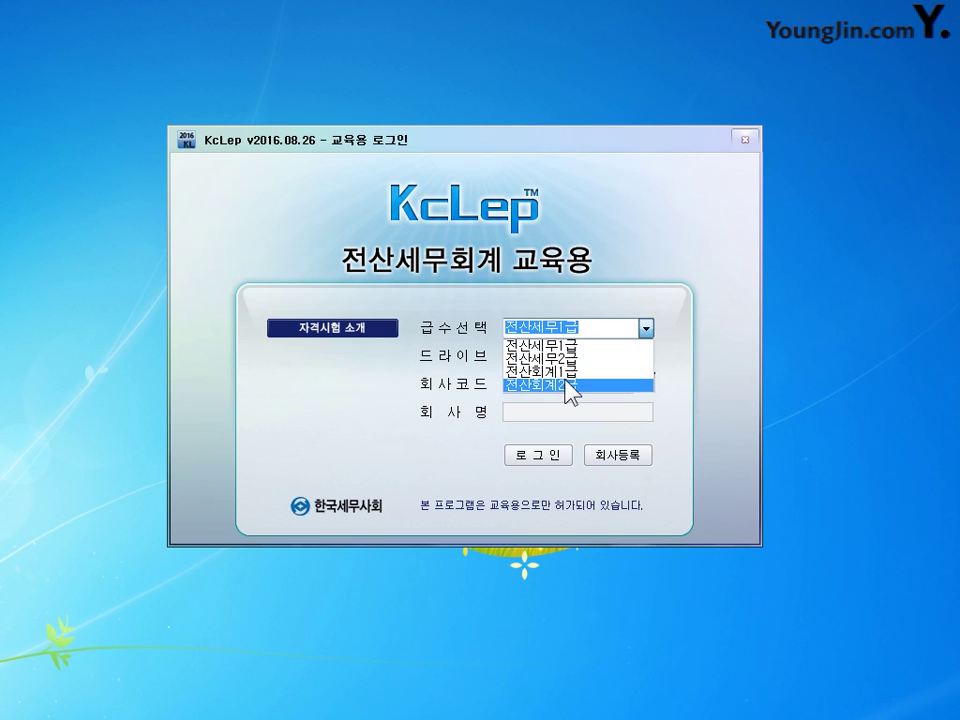
pyautogui.click(566, 385)
pyautogui.click(645, 382)
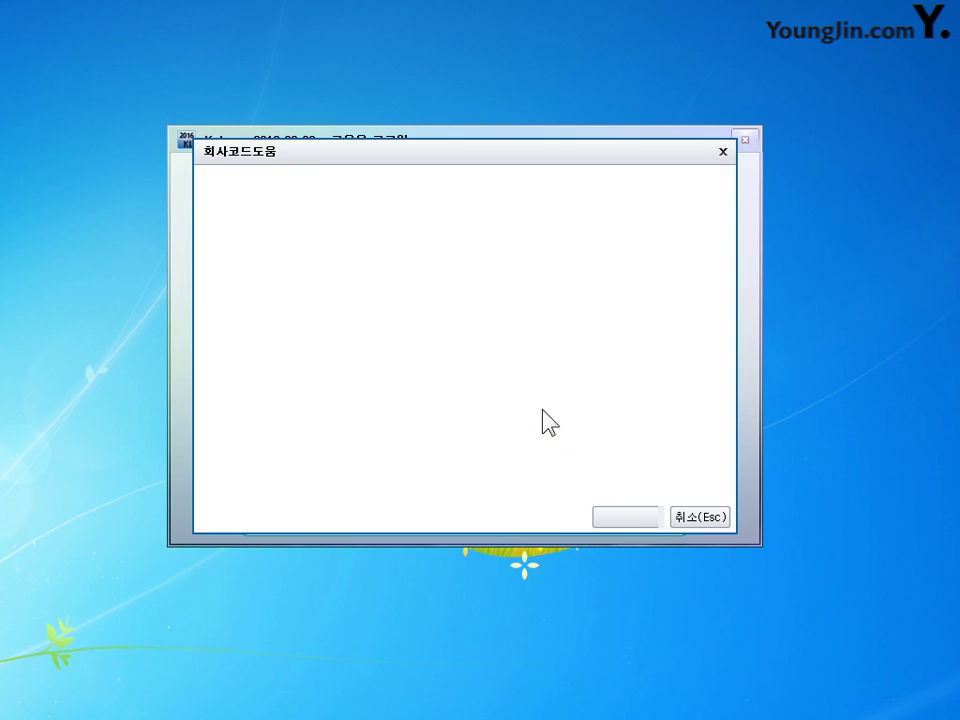
pyautogui.click(618, 519)
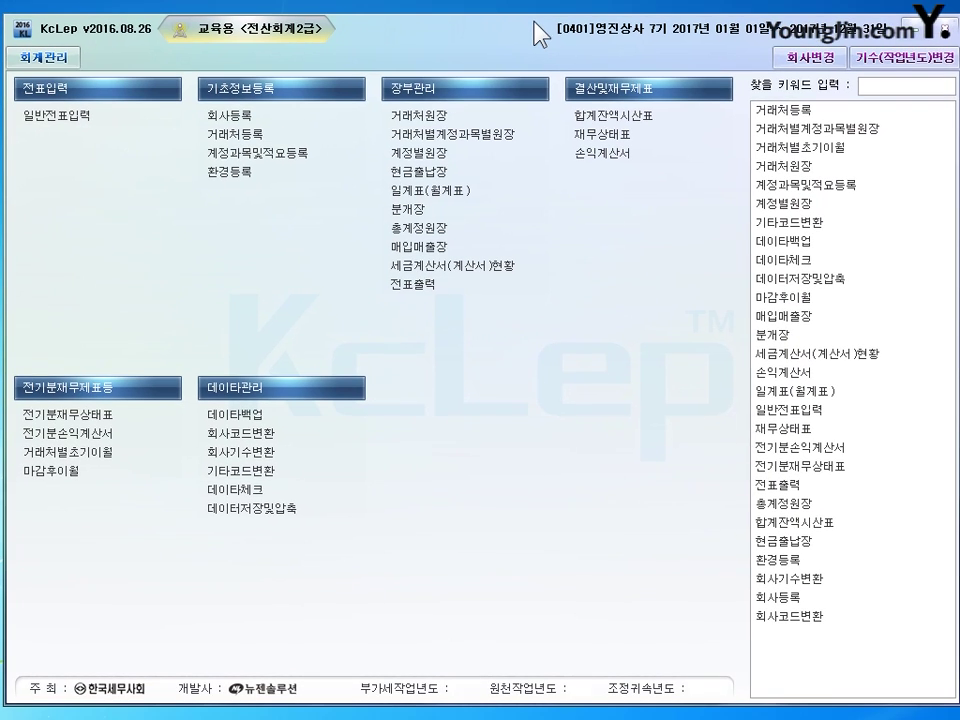
pyautogui.click(944, 27)
pyautogui.click(438, 392)
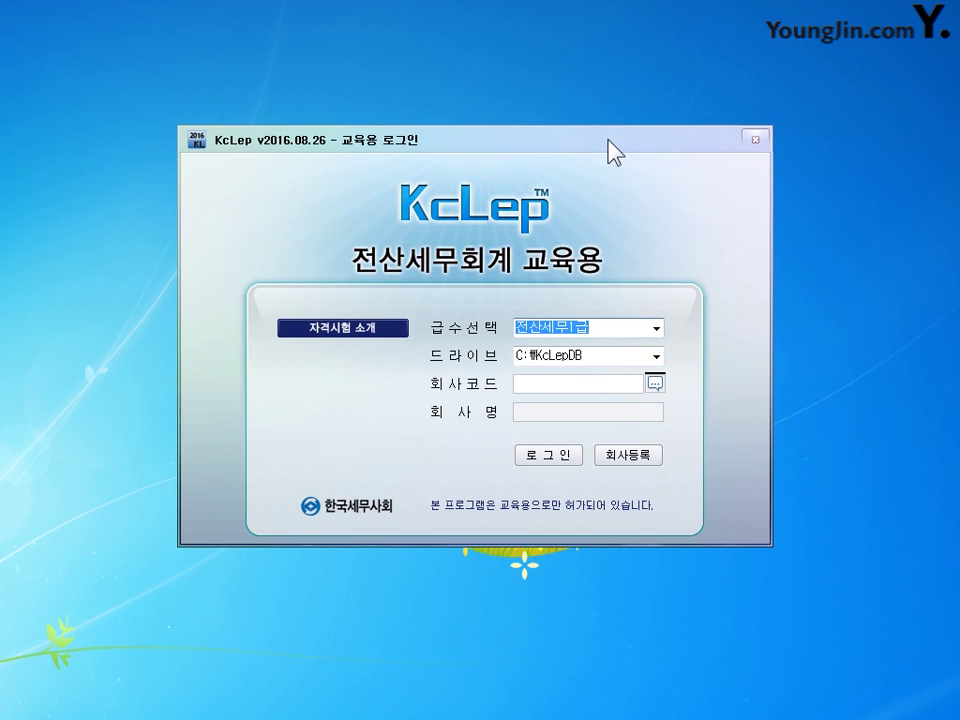
pyautogui.moveTo(608, 153); pyautogui.dragTo(617, 136)
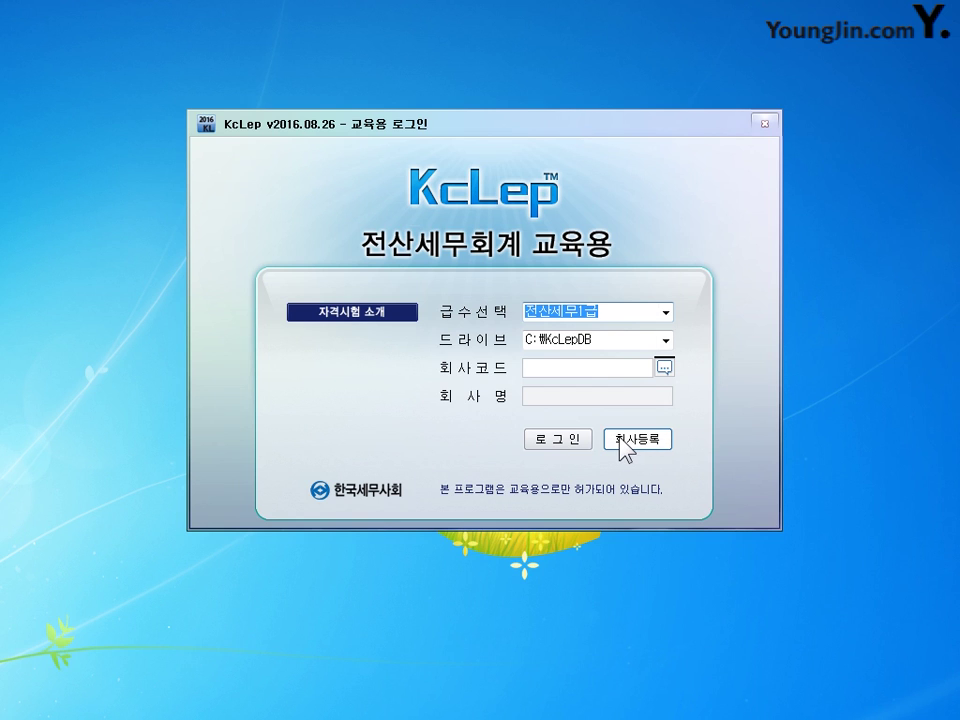
pyautogui.moveTo(551, 135); pyautogui.dragTo(547, 129)
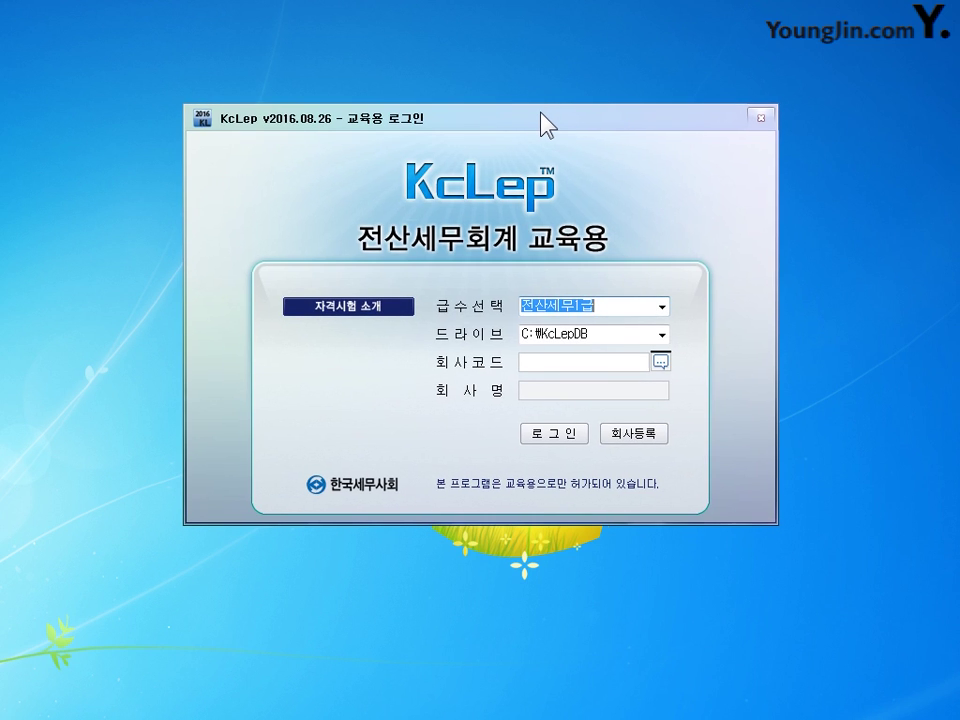
pyautogui.moveTo(551, 122); pyautogui.dragTo(546, 124)
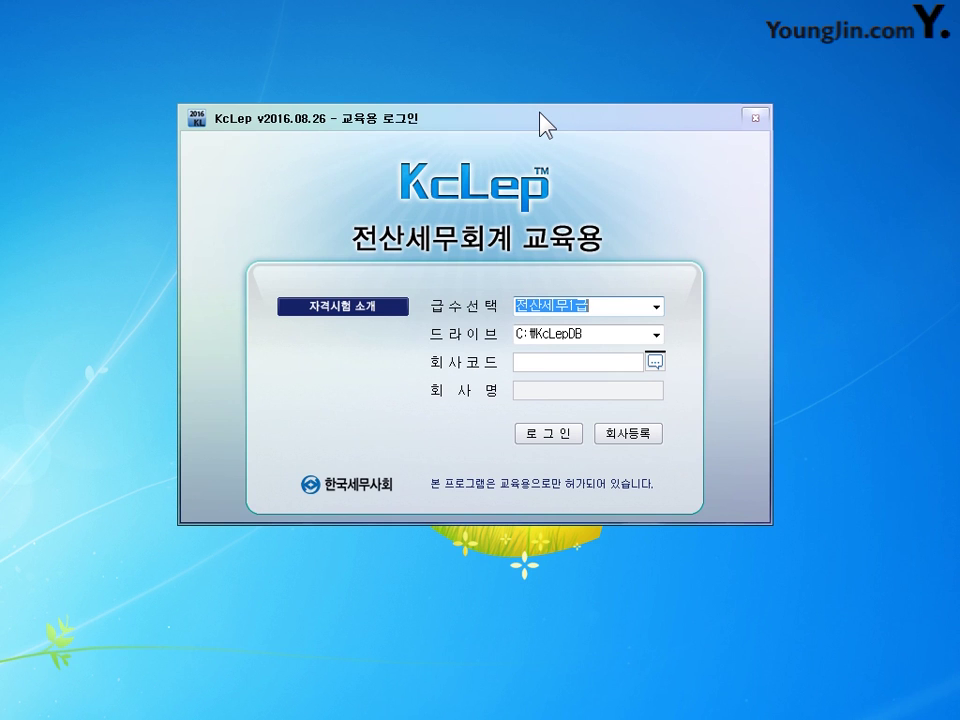
pyautogui.moveTo(539, 113); pyautogui.dragTo(531, 119)
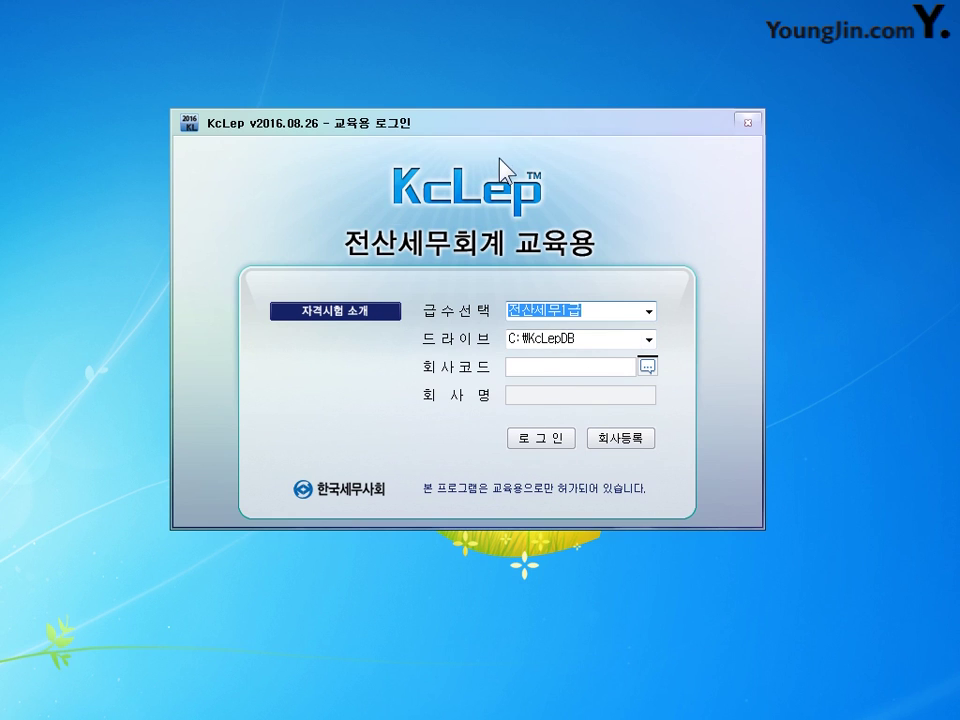
# Log in to company 0401 영진상사 at the 전산회계2급 level and open the company registration form (회사등록)
pyautogui.click(648, 311)
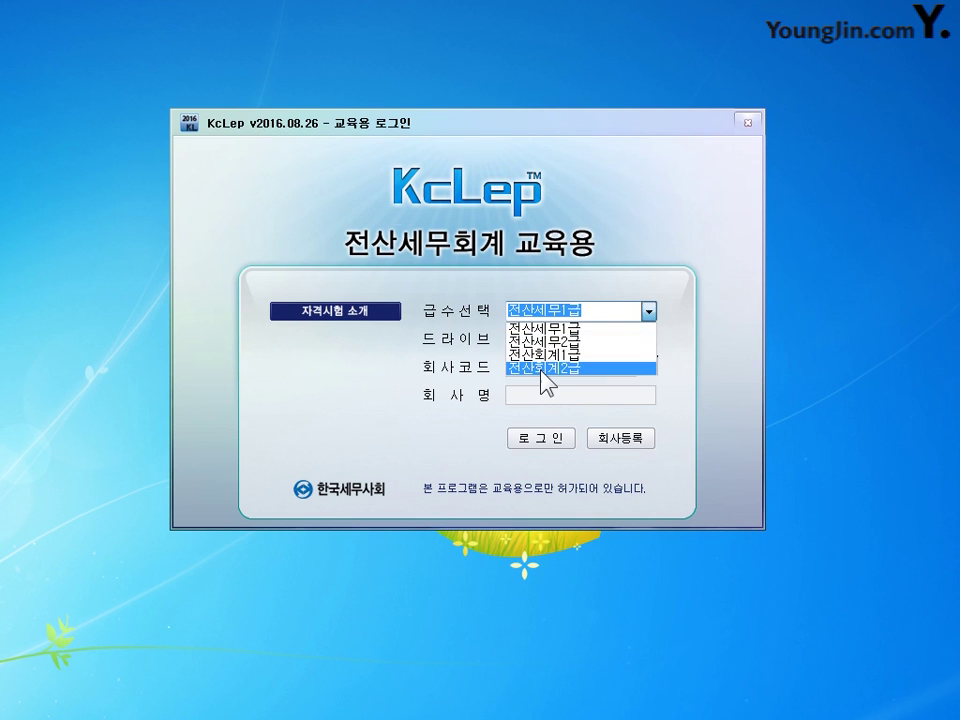
pyautogui.click(542, 369)
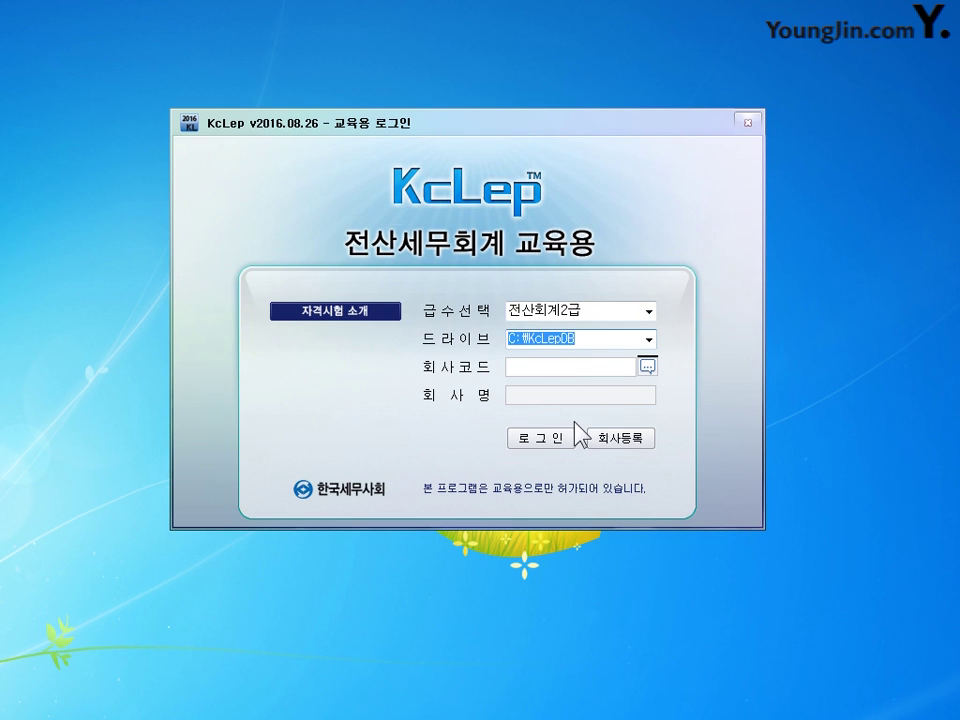
pyautogui.click(647, 367)
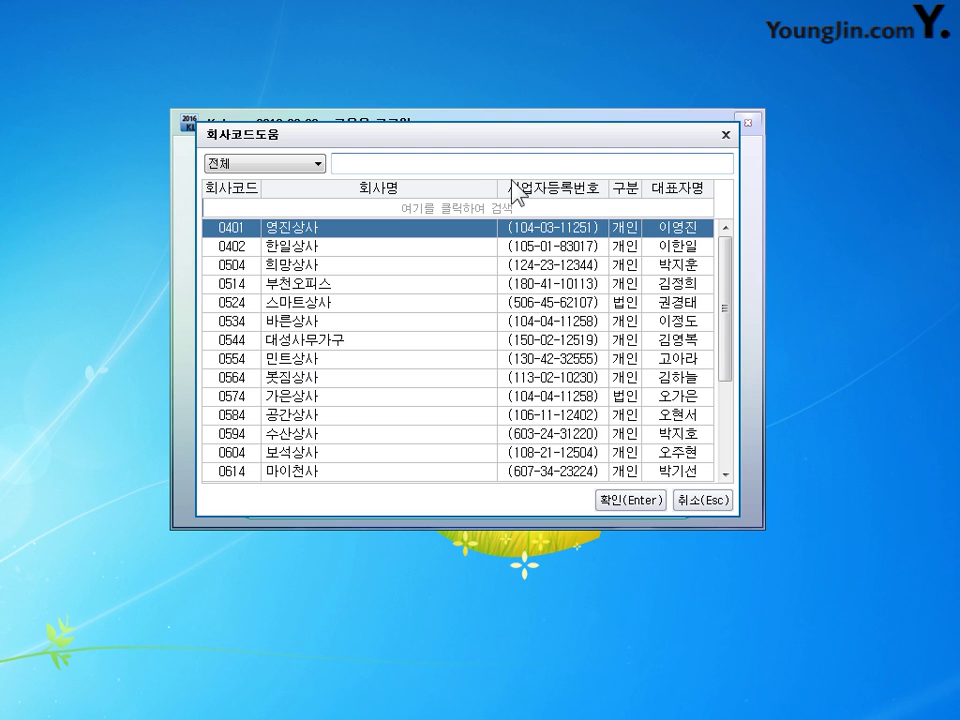
pyautogui.moveTo(456, 135)
pyautogui.mouseDown()
pyautogui.moveTo(465, 162)
pyautogui.moveTo(467, 147)
pyautogui.mouseUp()
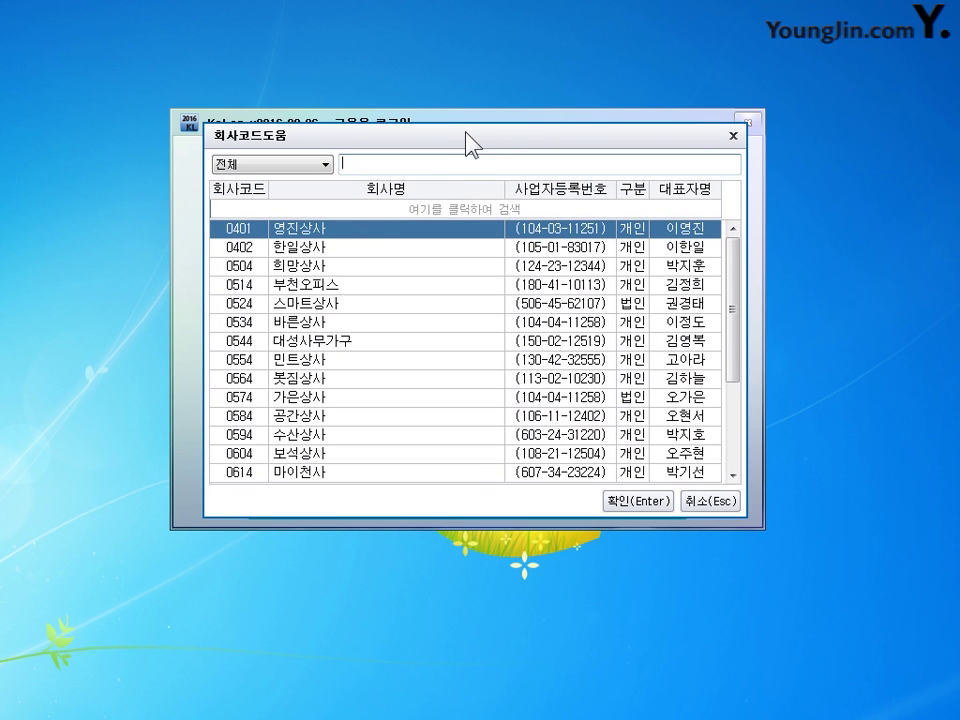
pyautogui.click(636, 502)
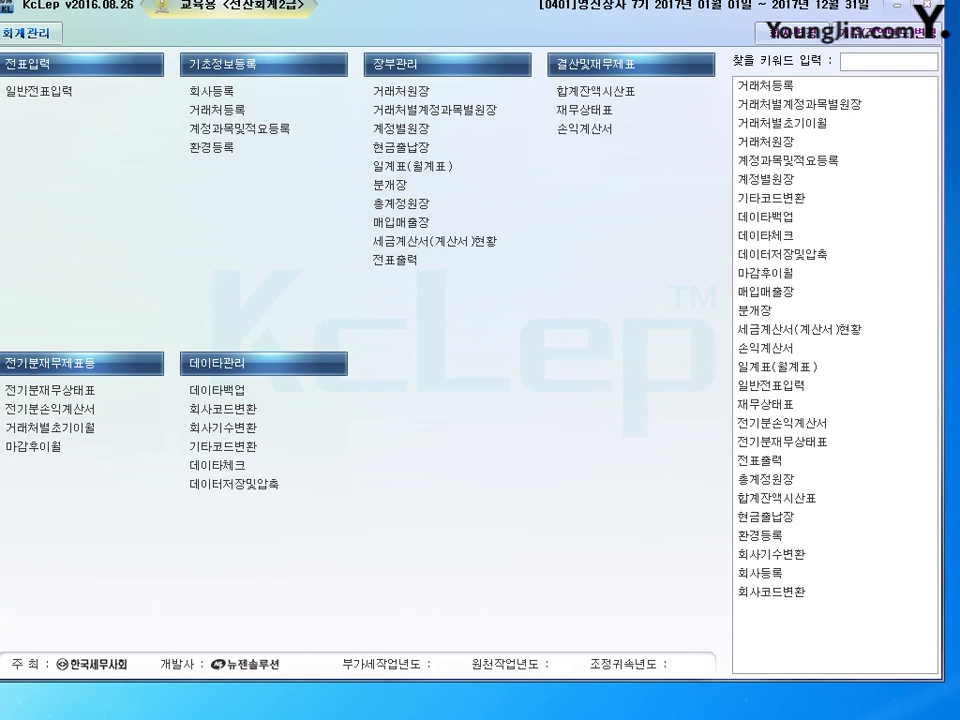
pyautogui.moveTo(557, 7); pyautogui.dragTo(573, 25)
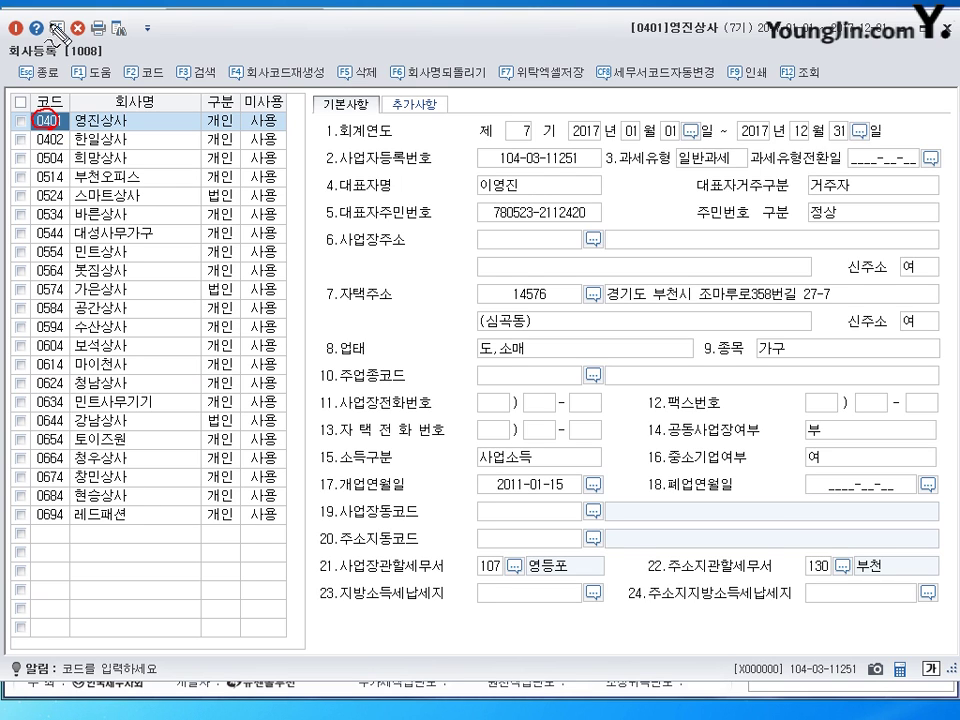
# Examine the code entry hint and 영진상사's company name in the registration list, marking both in red and clearing the marks
pyautogui.moveTo(22, 672); pyautogui.dragTo(150, 672)
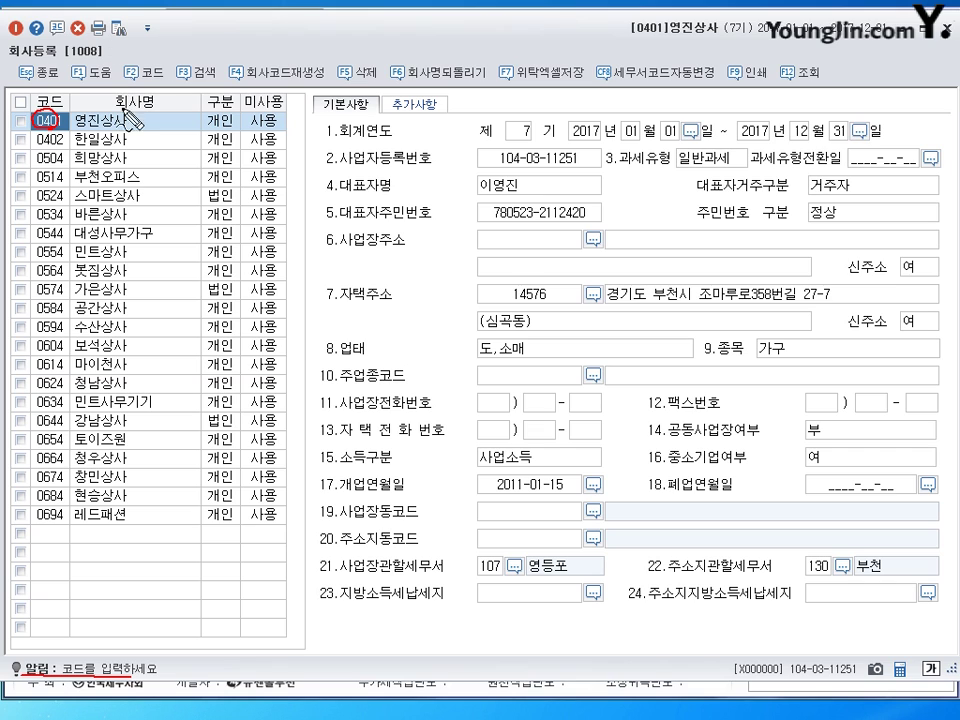
pyautogui.moveTo(80, 124)
pyautogui.mouseDown()
pyautogui.moveTo(100, 108)
pyautogui.moveTo(122, 116)
pyautogui.mouseUp()
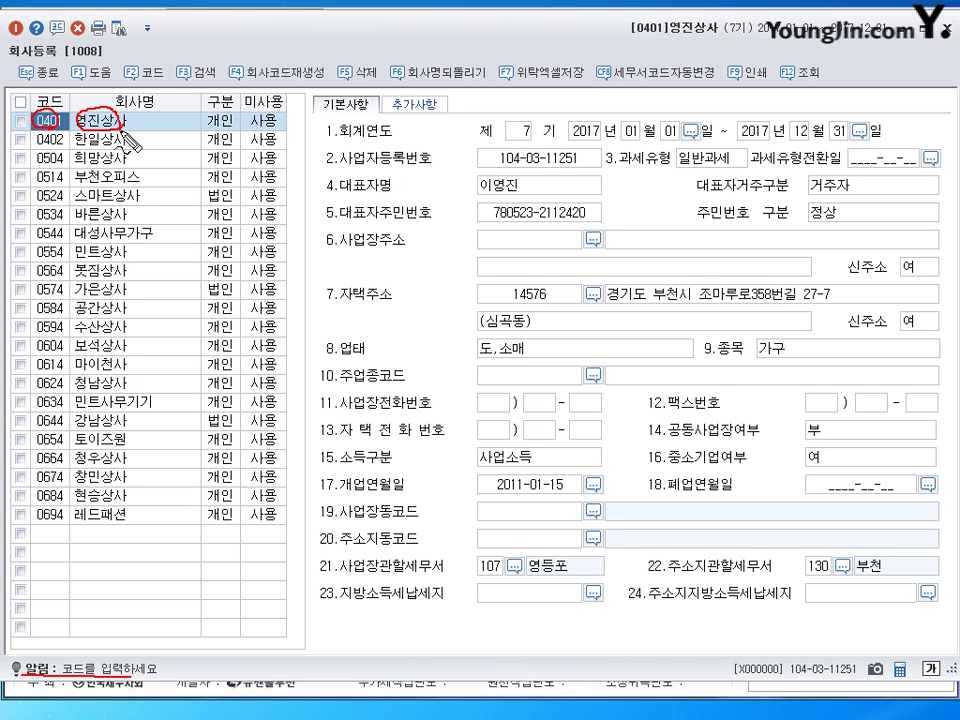
pyautogui.press('Escape')
# Show the 구분 choices 법인 and 개인 for 영진상사, annotate the two business types by hand, and clear the annotations
pyautogui.click(215, 119)
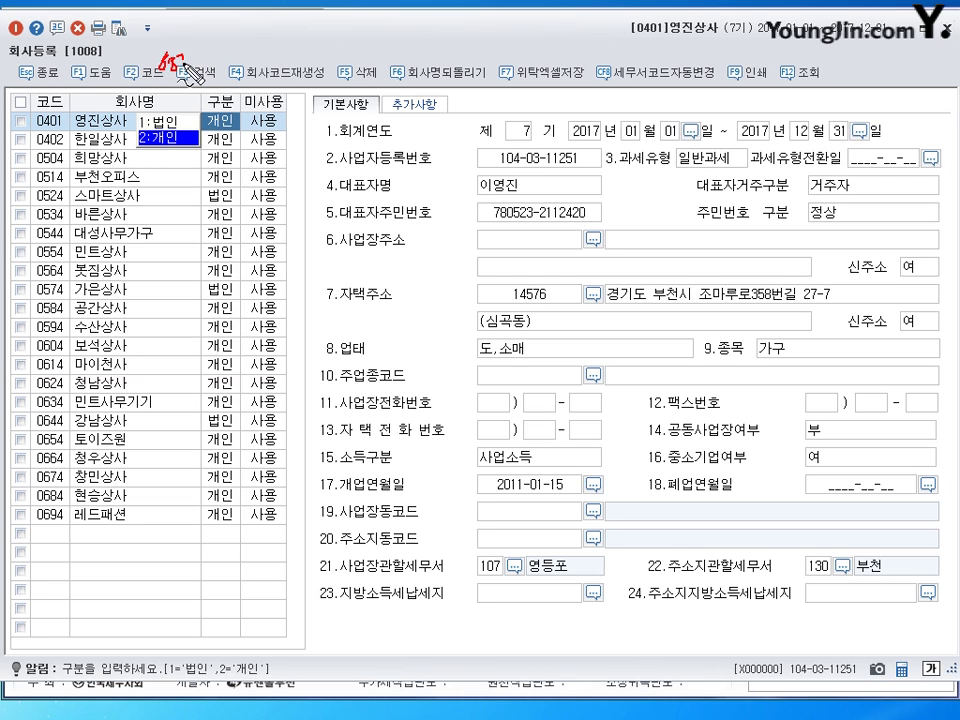
pyautogui.moveTo(145, 88); pyautogui.dragTo(200, 98)
pyautogui.moveTo(150, 45)
pyautogui.mouseDown()
pyautogui.moveTo(175, 60)
pyautogui.moveTo(185, 88)
pyautogui.moveTo(215, 87)
pyautogui.mouseUp()
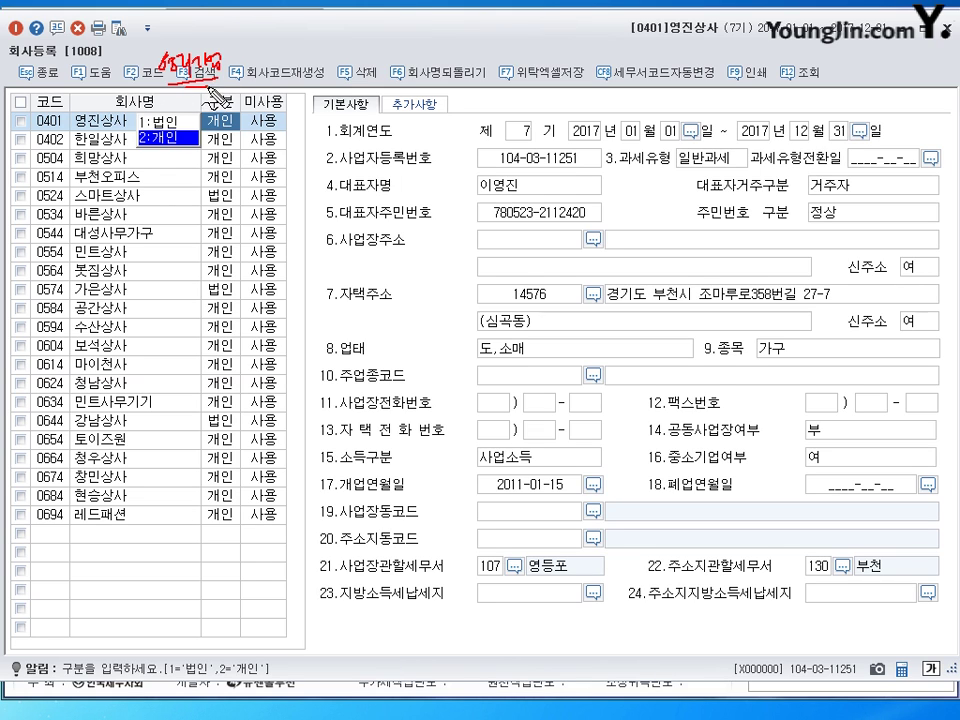
pyautogui.moveTo(240, 45)
pyautogui.mouseDown()
pyautogui.moveTo(247, 78)
pyautogui.moveTo(265, 45)
pyautogui.moveTo(300, 48)
pyautogui.moveTo(298, 108)
pyautogui.moveTo(309, 78)
pyautogui.mouseUp()
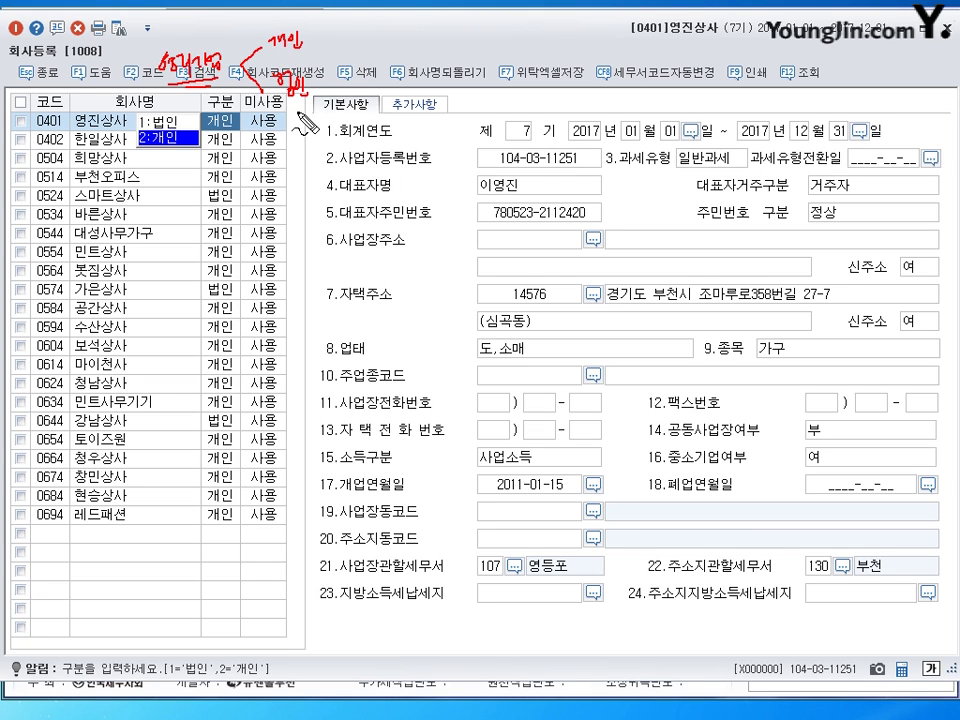
pyautogui.moveTo(300, 30)
pyautogui.mouseDown()
pyautogui.moveTo(264, 36)
pyautogui.moveTo(276, 60)
pyautogui.moveTo(312, 52)
pyautogui.moveTo(240, 100)
pyautogui.moveTo(215, 80)
pyautogui.moveTo(240, 60)
pyautogui.mouseUp()
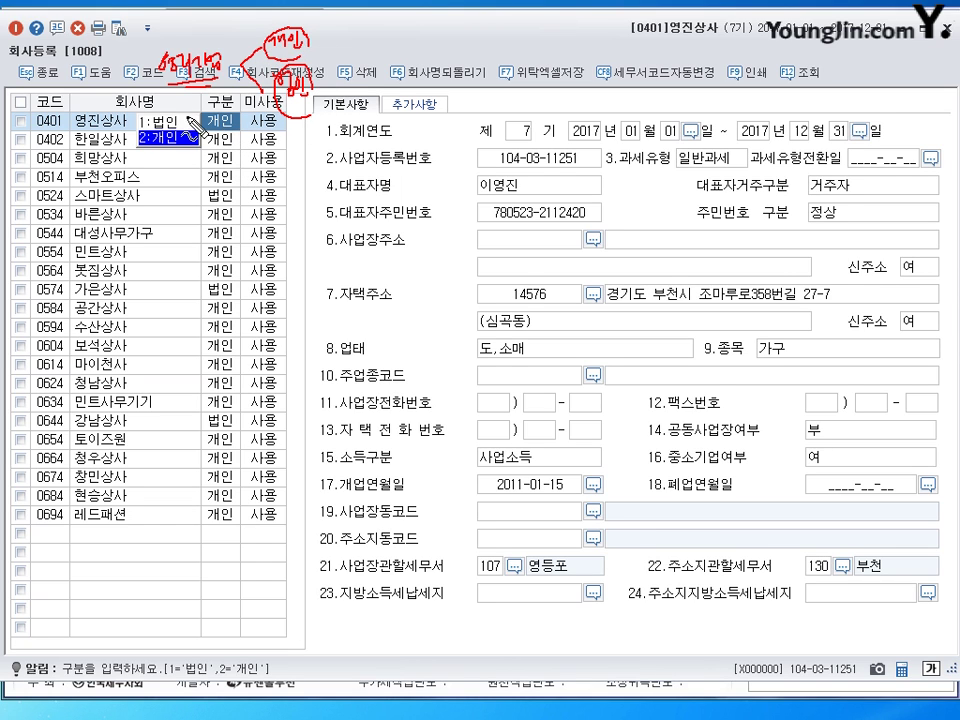
pyautogui.moveTo(140, 119)
pyautogui.mouseDown()
pyautogui.moveTo(128, 133)
pyautogui.moveTo(143, 147)
pyautogui.mouseUp()
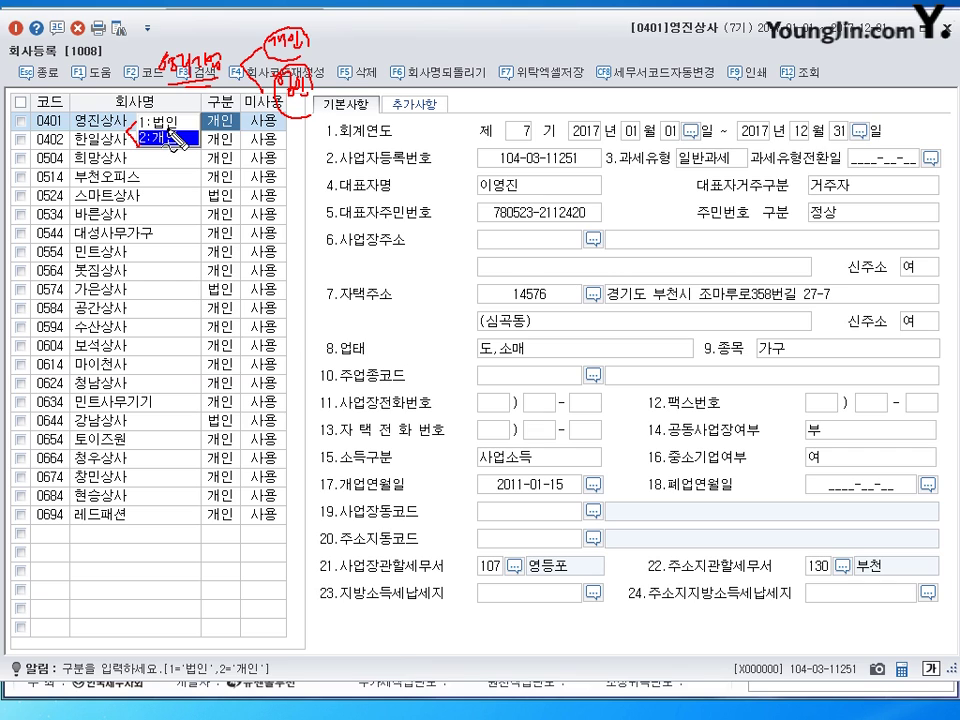
pyautogui.press('Escape')
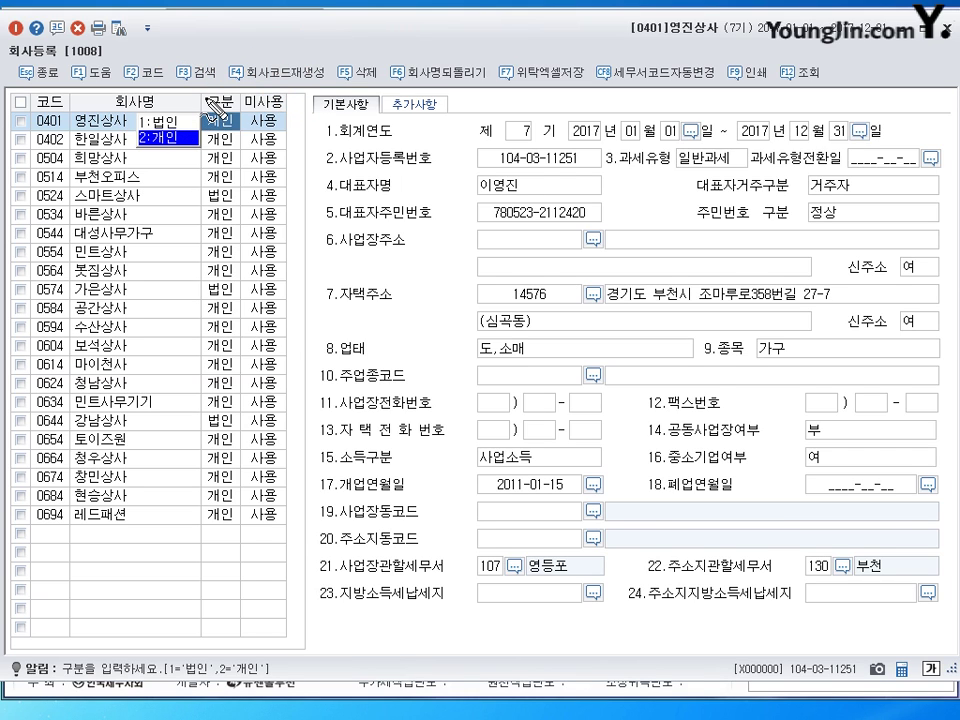
# Handwrite a starred, underlined red note about the 전산회계 2급 company type above the form, and clear it
pyautogui.moveTo(208, 56)
pyautogui.mouseDown()
pyautogui.moveTo(375, 58)
pyautogui.moveTo(398, 45)
pyautogui.moveTo(458, 54)
pyautogui.mouseUp()
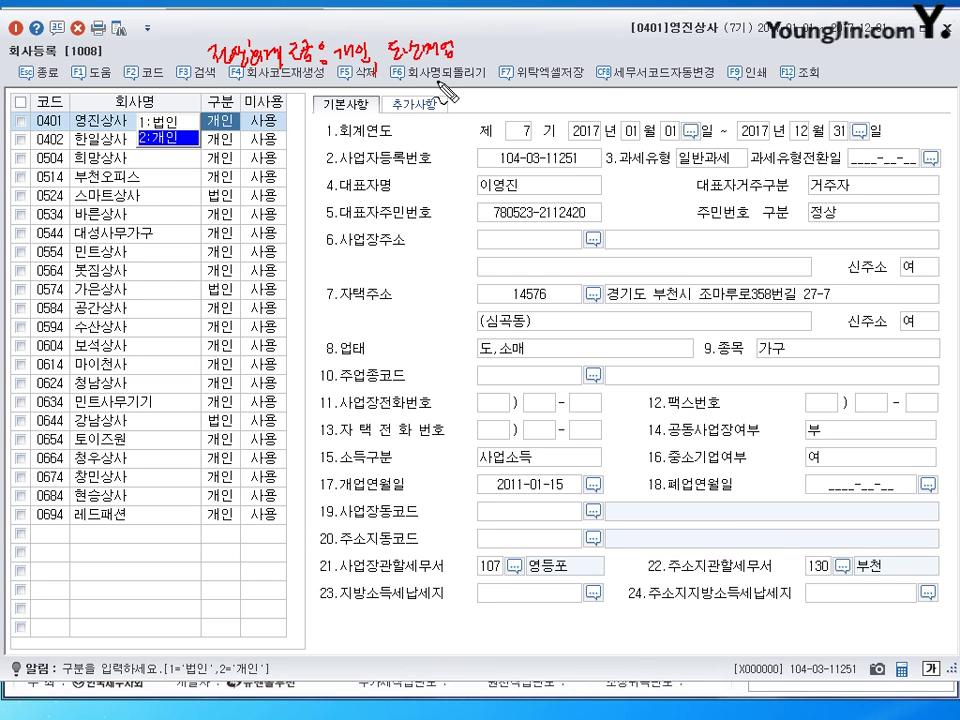
pyautogui.moveTo(462, 50)
pyautogui.mouseDown()
pyautogui.moveTo(463, 58)
pyautogui.moveTo(522, 50)
pyautogui.moveTo(540, 63)
pyautogui.moveTo(556, 55)
pyautogui.mouseUp()
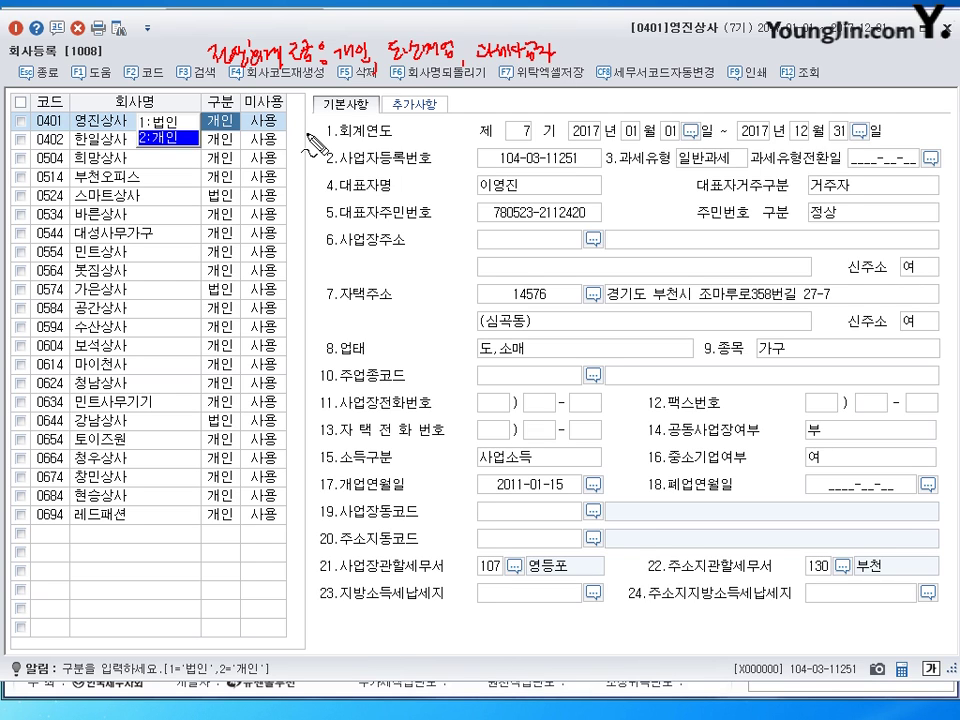
pyautogui.moveTo(193, 38); pyautogui.dragTo(205, 50)
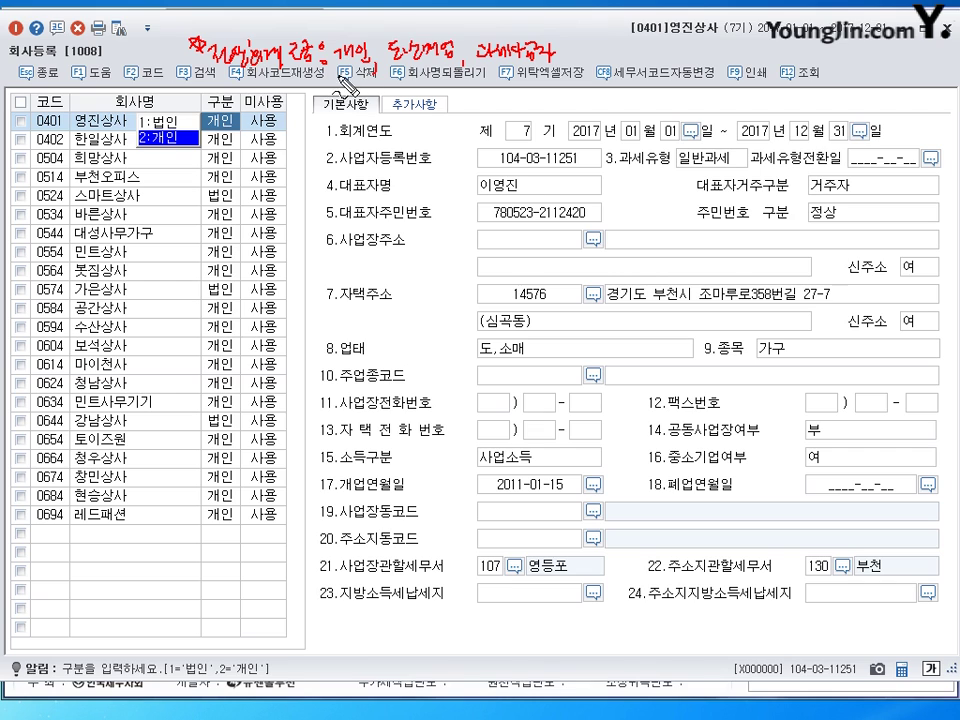
pyautogui.moveTo(347, 81); pyautogui.dragTo(562, 72)
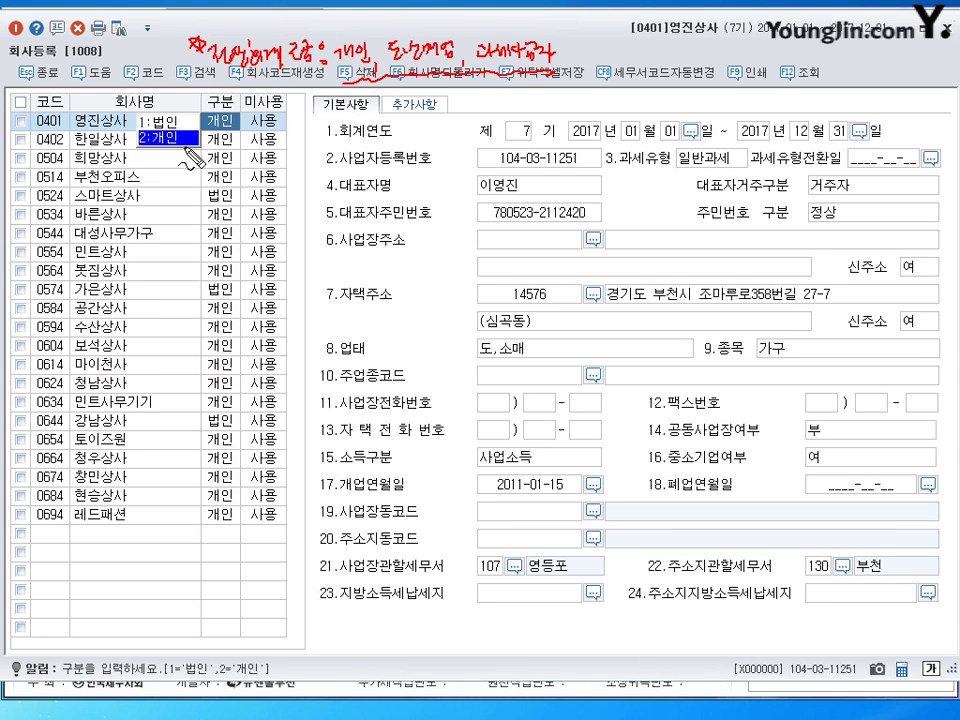
pyautogui.press('Escape')
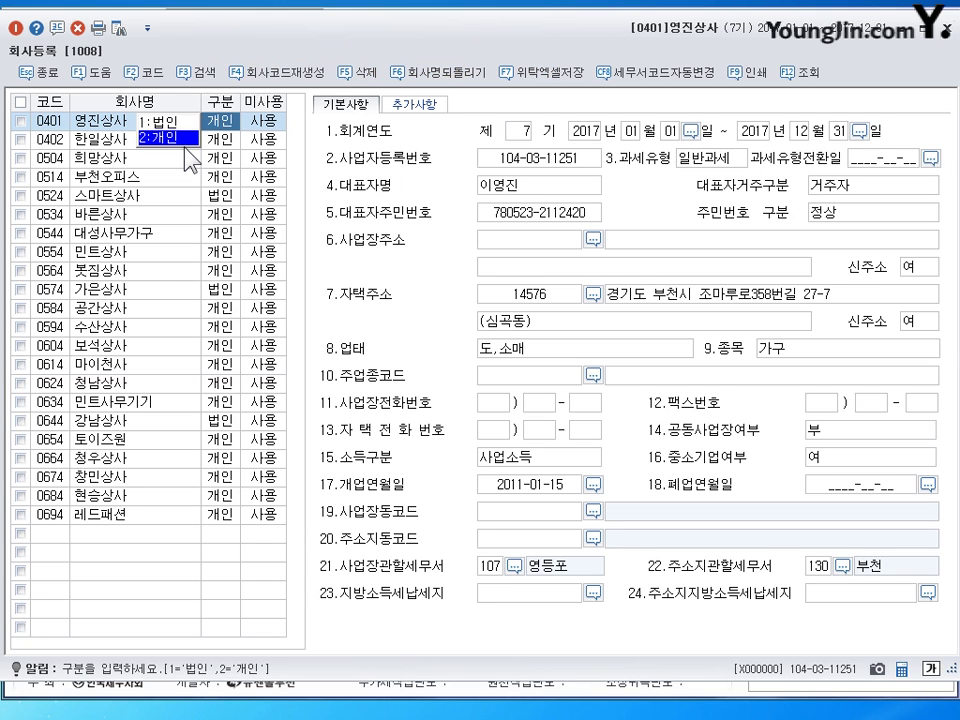
# Compare the 구분 setting and registration form of 영진상사 with those of the corporate company 0574 가은상사, and return to 영진상사
pyautogui.click(108, 121)
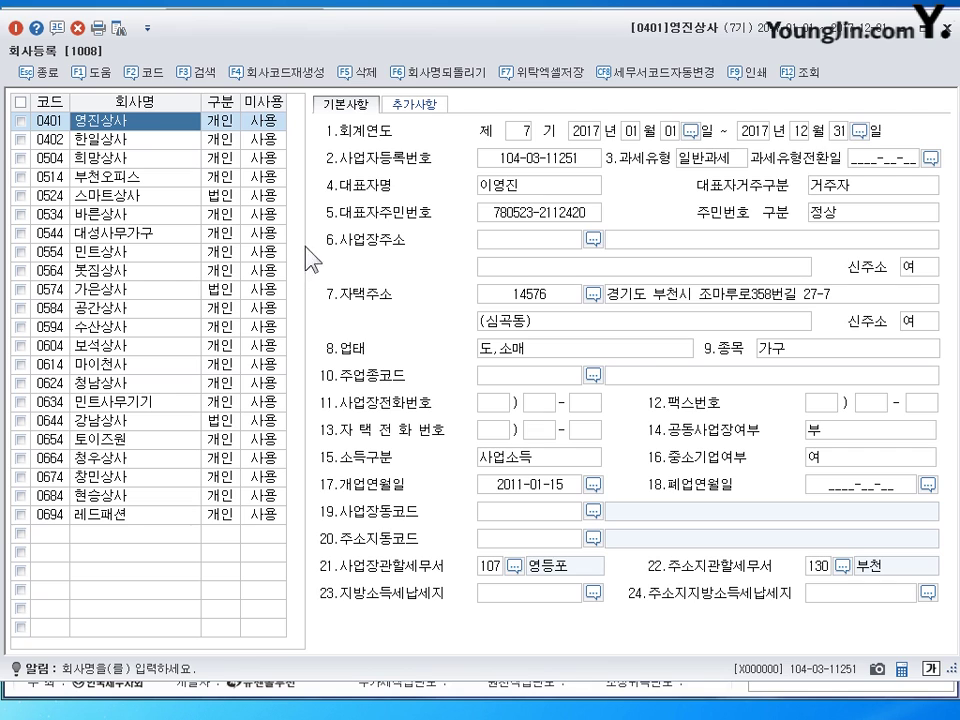
pyautogui.click(198, 128)
pyautogui.click(222, 123)
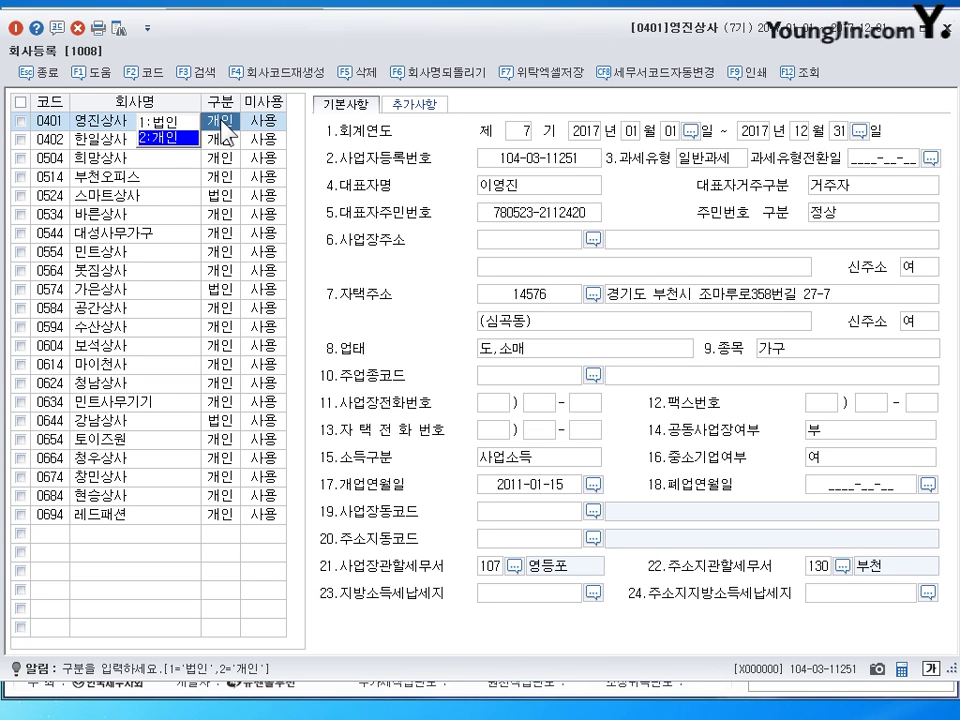
pyautogui.click(190, 128)
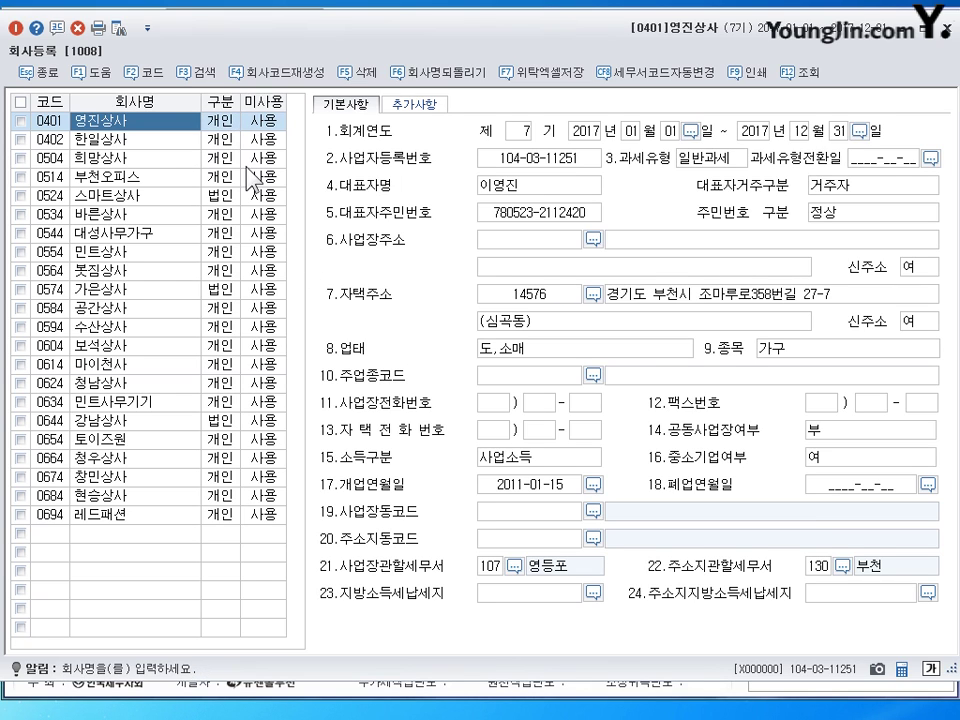
pyautogui.click(226, 296)
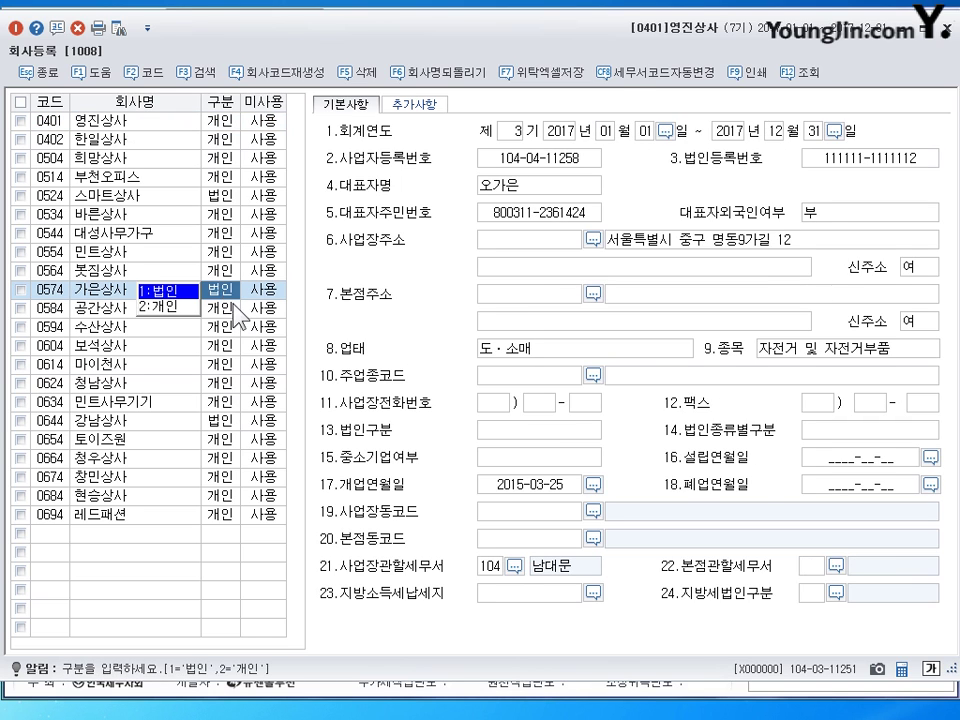
pyautogui.click(151, 123)
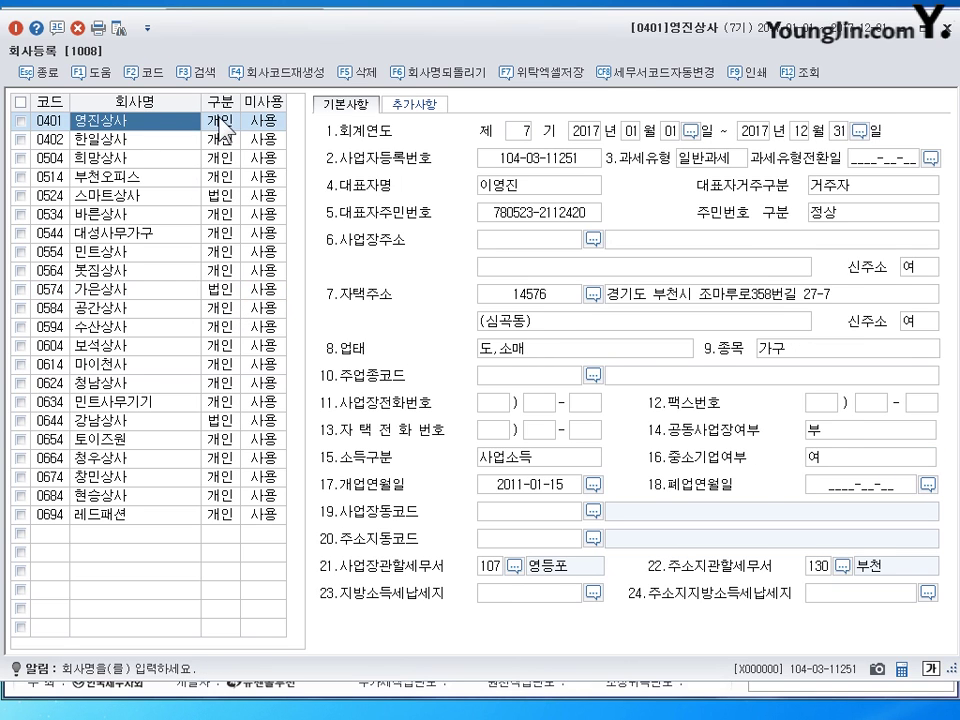
# Go through 영진상사's 구분 field to its 미사용 field and view the 사용 and 미사용 choices
pyautogui.click(224, 122)
pyautogui.click(108, 126)
pyautogui.press('Return')
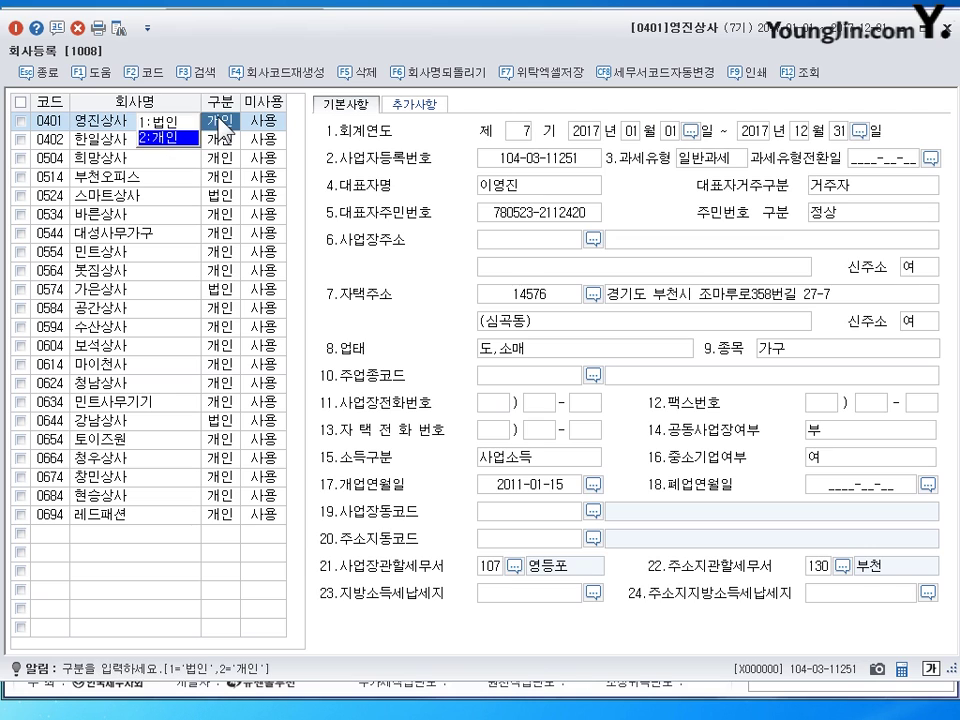
pyautogui.press('Return')
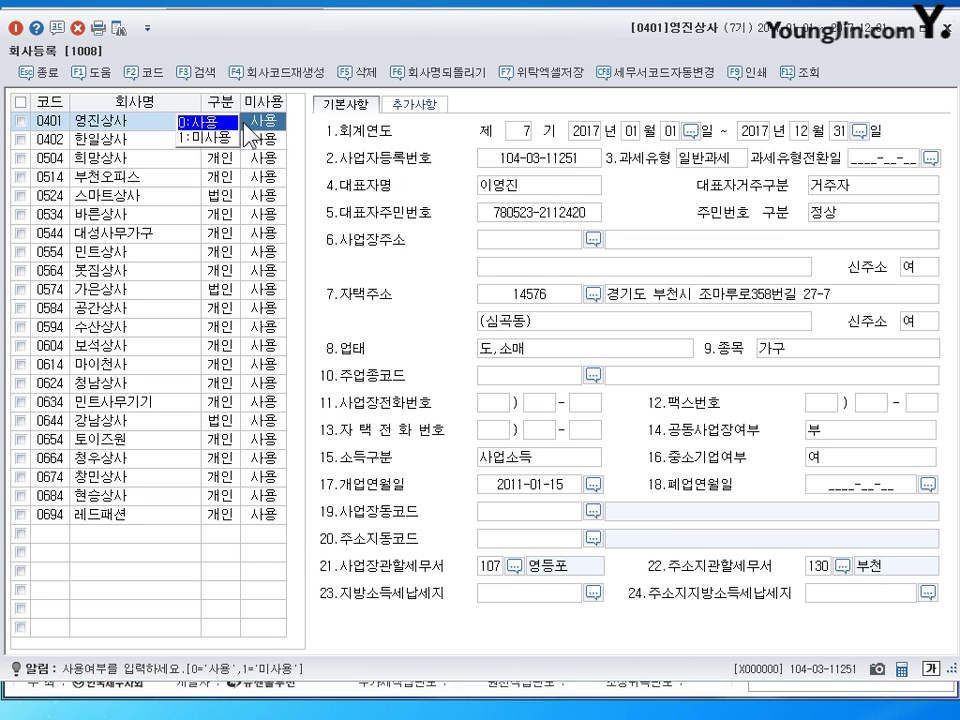
# Examine 영진상사's fiscal term number (기수), underline it temporarily, and check it against the business opening date (개업연월일)
pyautogui.click(515, 131)
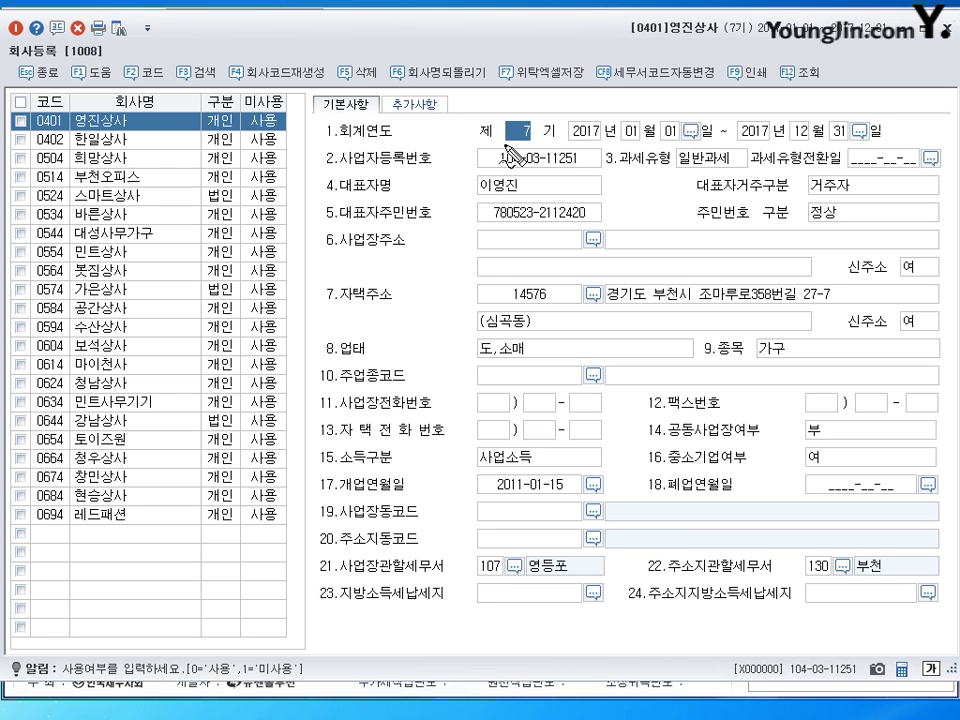
pyautogui.moveTo(510, 145); pyautogui.dragTo(542, 145)
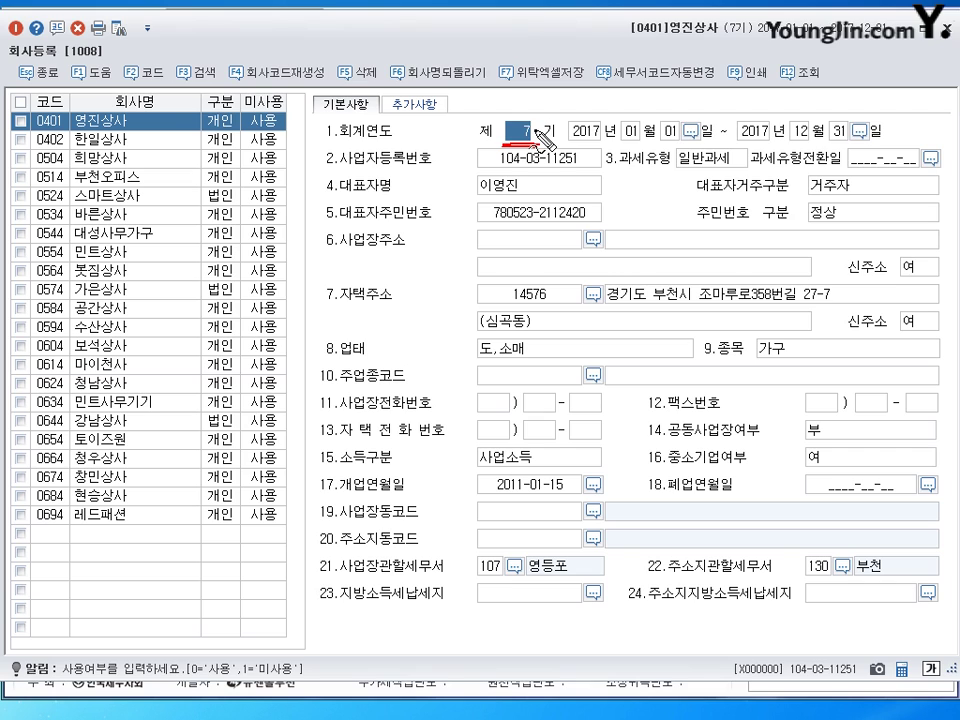
pyautogui.press('Escape')
pyautogui.click(530, 490)
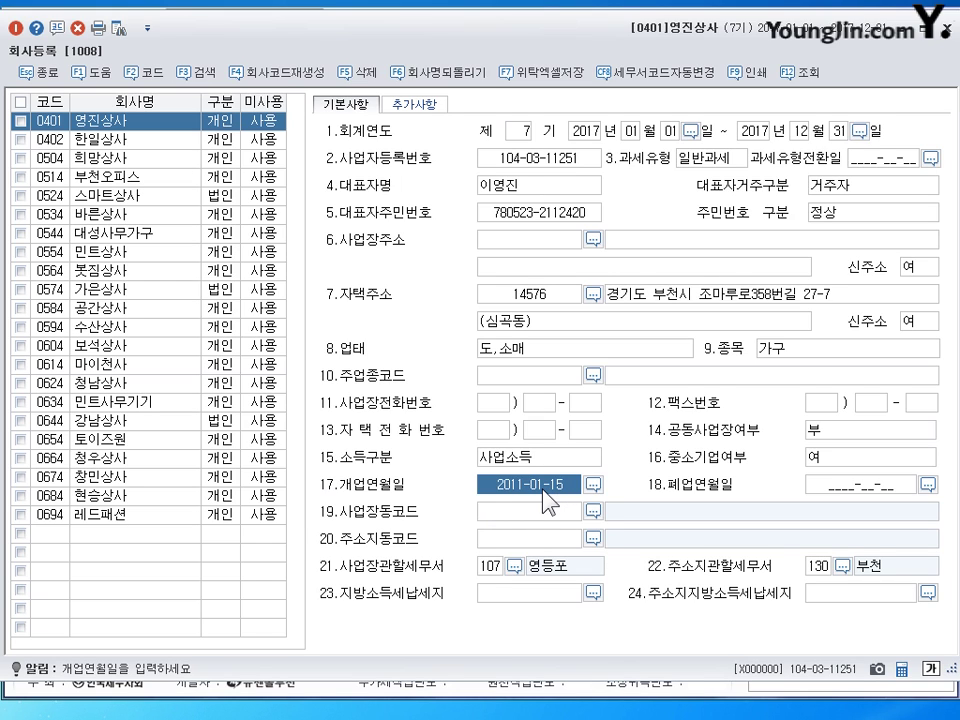
# Review the term number, start year and end date of 영진상사's 회계연도, circling the start and end dates and clearing the circles
pyautogui.click(520, 131)
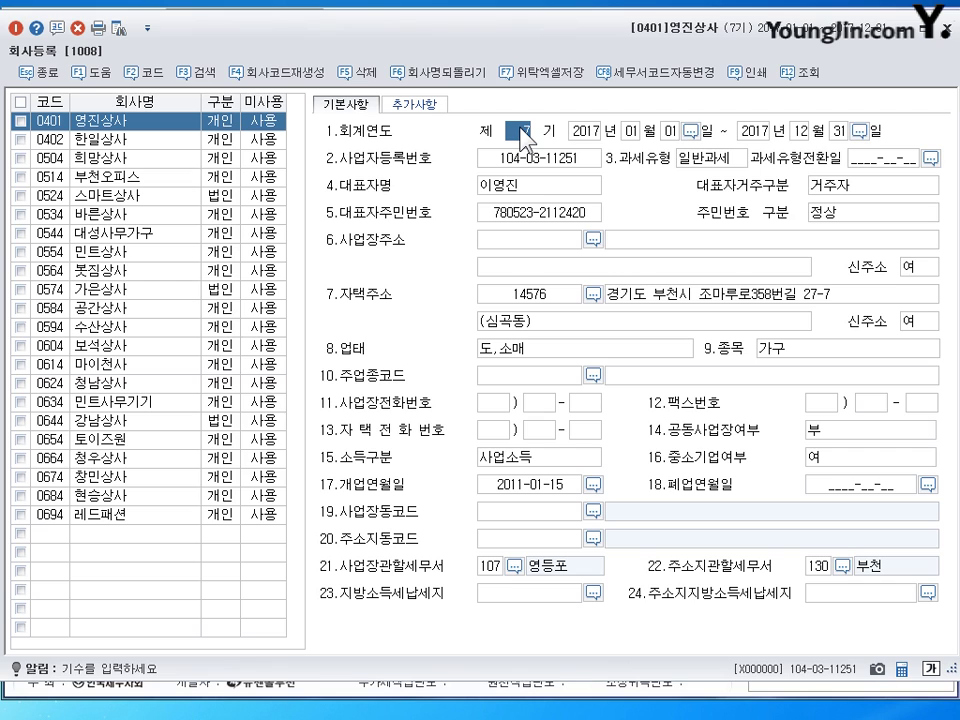
pyautogui.click(586, 132)
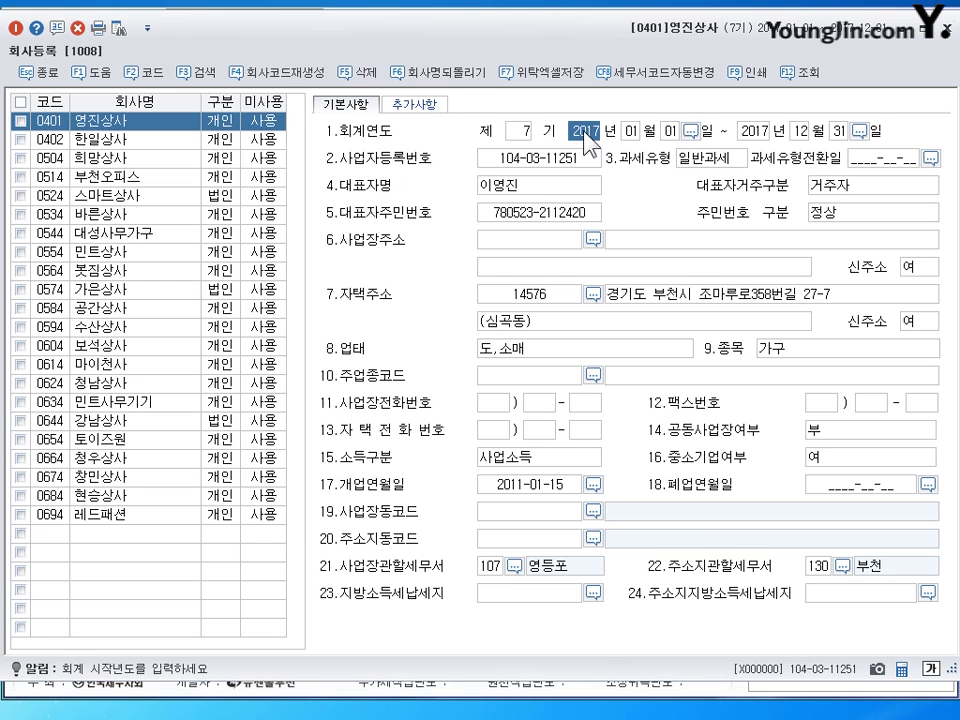
pyautogui.click(810, 132)
pyautogui.click(840, 131)
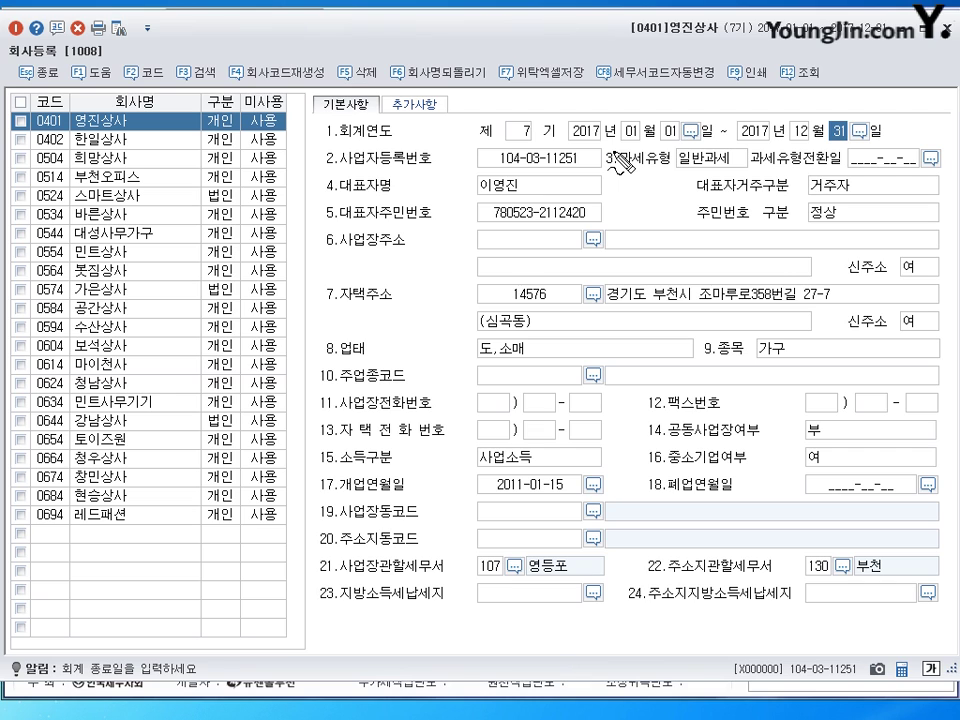
pyautogui.moveTo(668, 112); pyautogui.dragTo(676, 117)
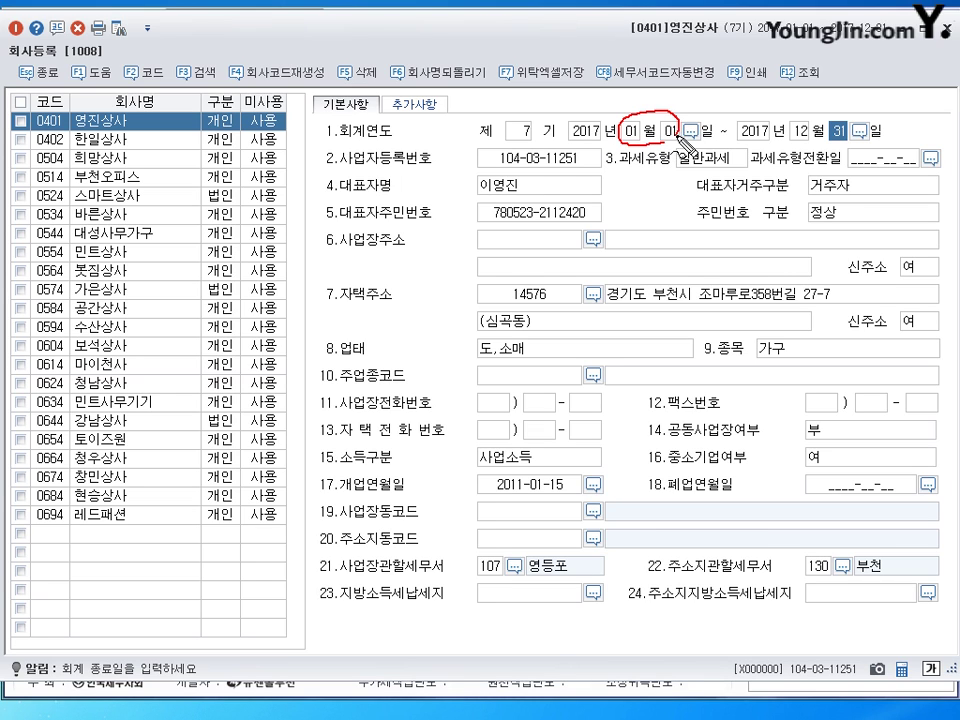
pyautogui.moveTo(824, 112)
pyautogui.mouseDown()
pyautogui.moveTo(800, 138)
pyautogui.moveTo(814, 146)
pyautogui.mouseUp()
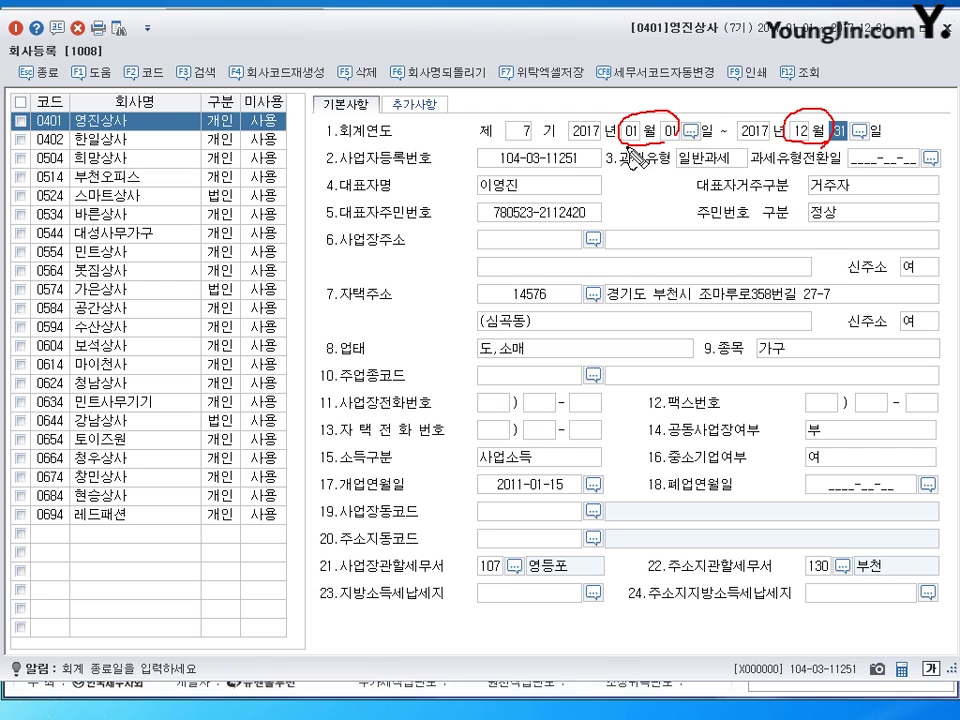
pyautogui.press('Escape')
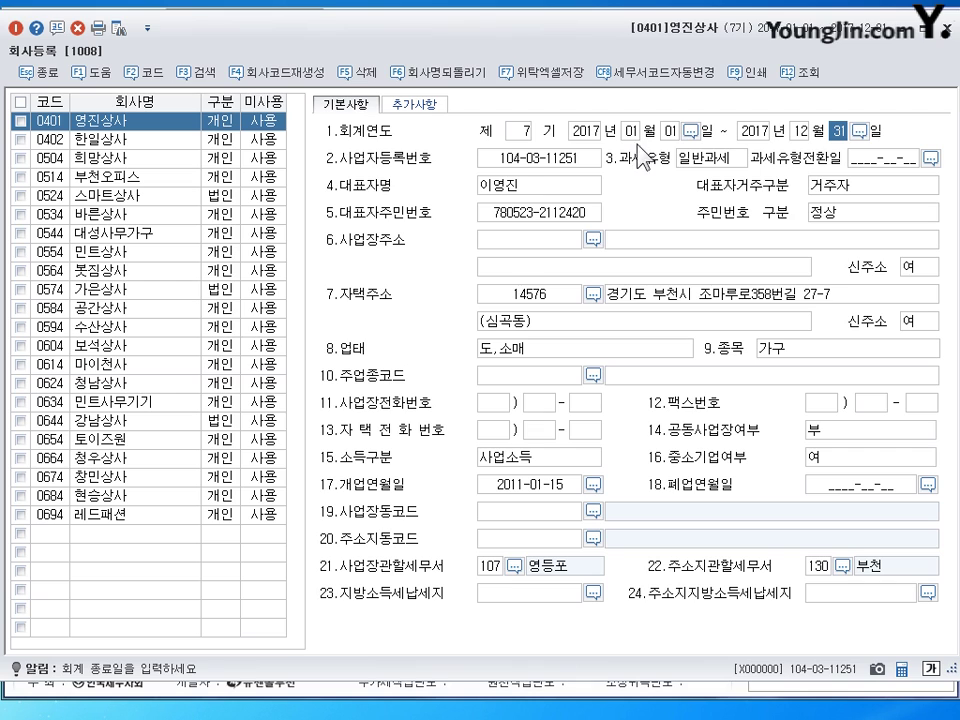
# Review 영진상사's 회계연도 dates, underline the start date, circle the start and end months, and clear the marks
pyautogui.click(631, 132)
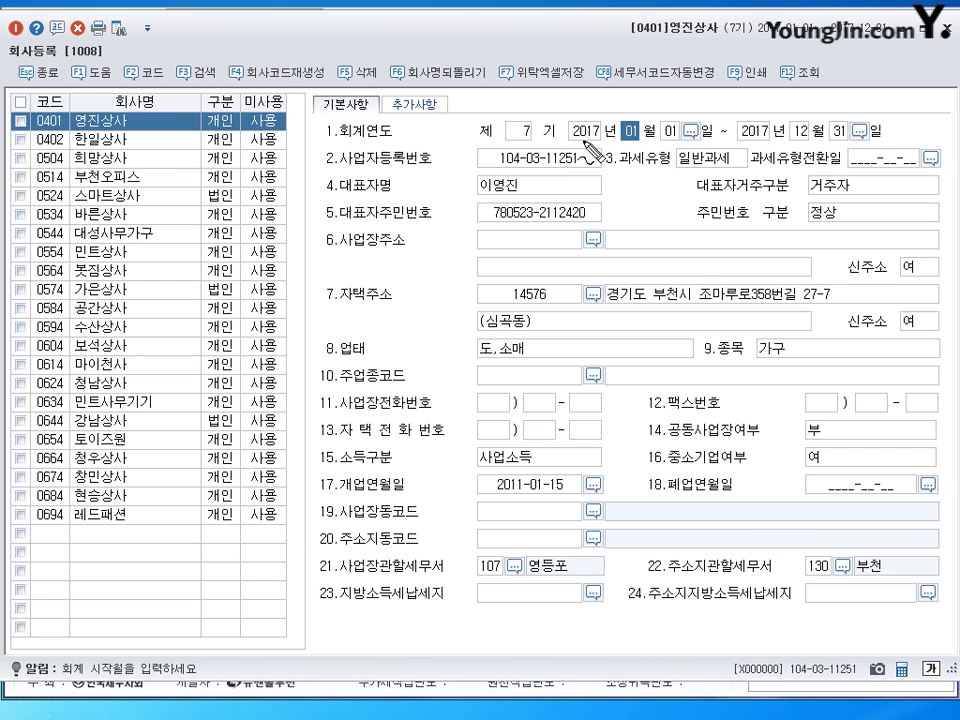
pyautogui.moveTo(575, 148); pyautogui.dragTo(684, 138)
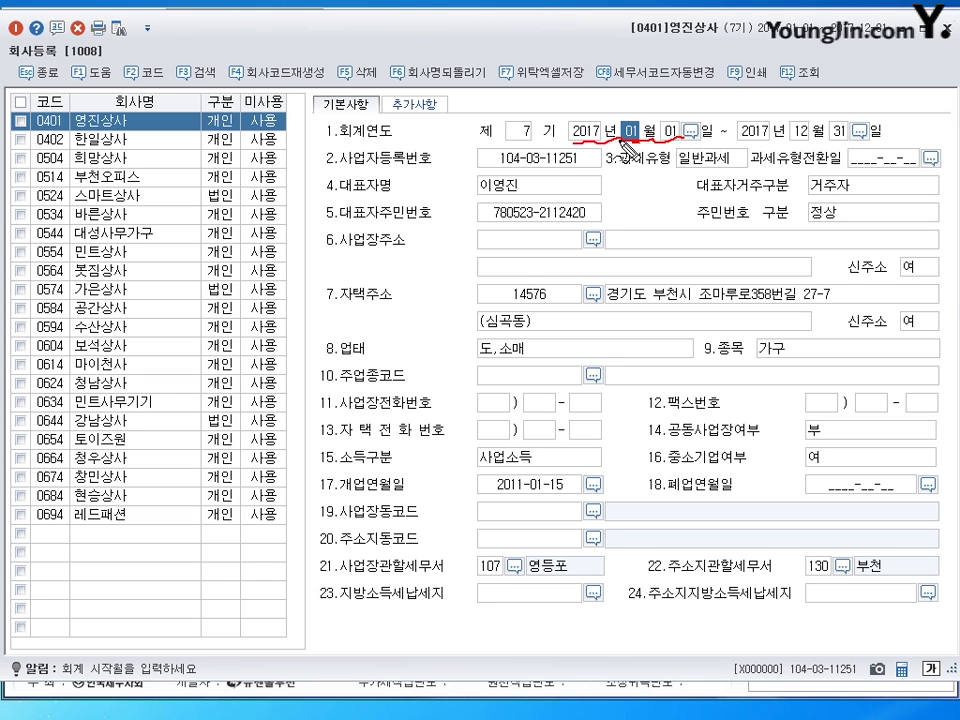
pyautogui.moveTo(614, 136); pyautogui.dragTo(676, 138)
pyautogui.moveTo(740, 142)
pyautogui.mouseDown()
pyautogui.moveTo(832, 143)
pyautogui.moveTo(822, 128)
pyautogui.mouseUp()
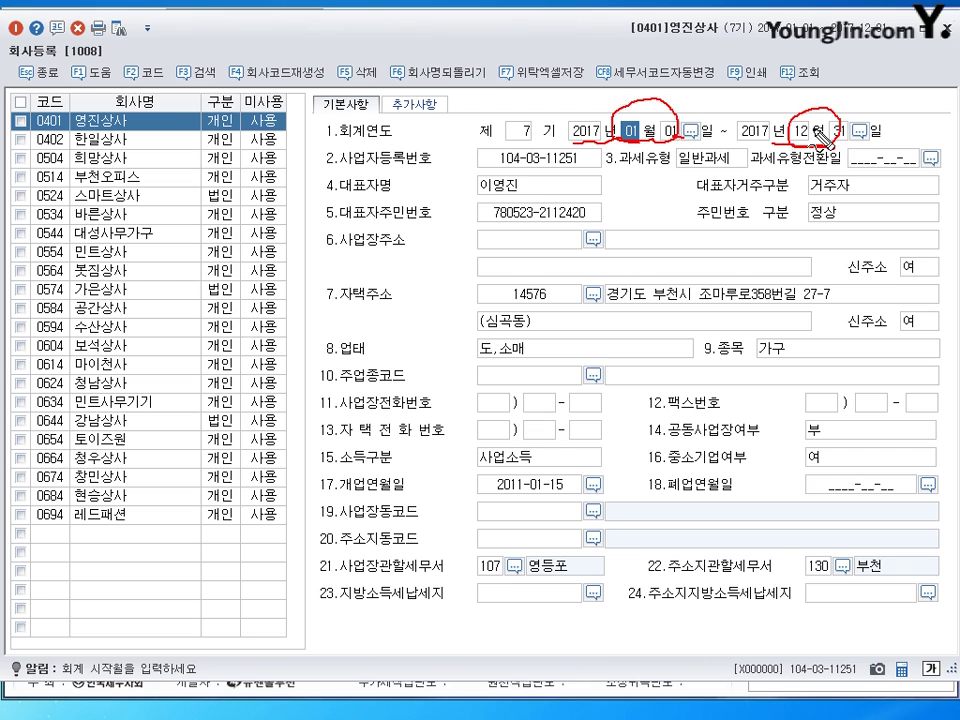
pyautogui.press('Escape')
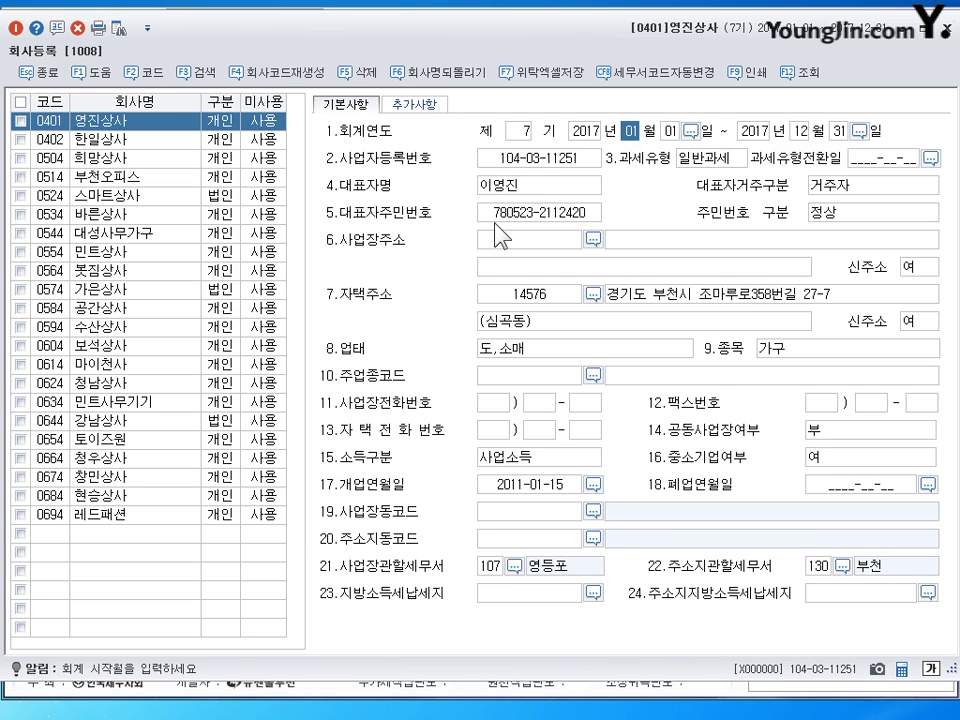
# Examine the three parts of 영진상사's 사업자등록번호, circling each part temporarily and clearing the circles
pyautogui.click(548, 163)
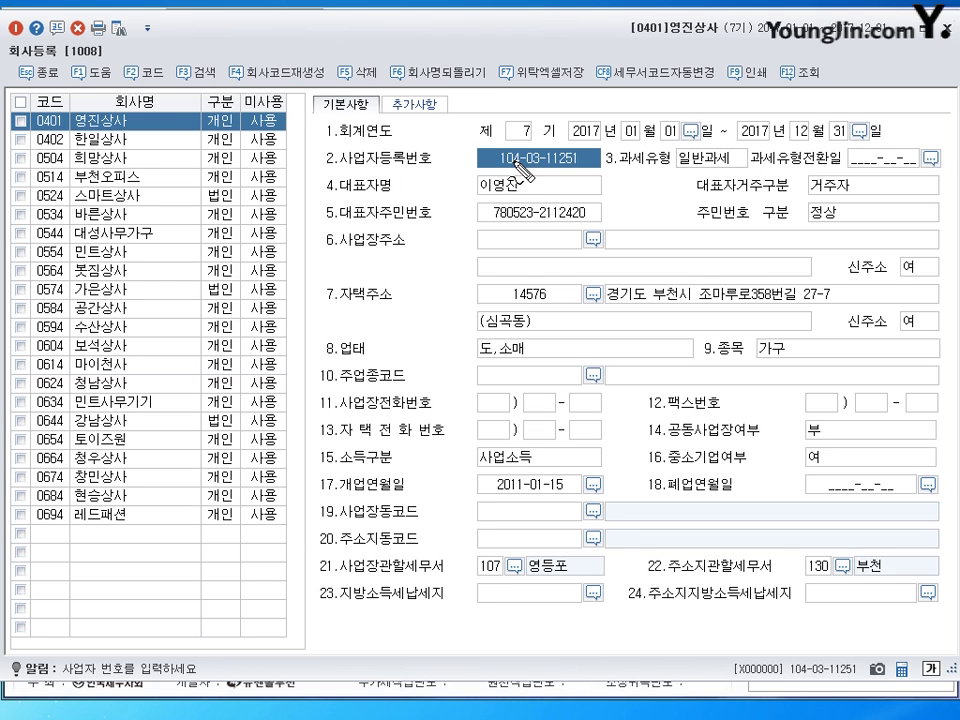
pyautogui.moveTo(512, 152)
pyautogui.mouseDown()
pyautogui.moveTo(496, 160)
pyautogui.moveTo(512, 153)
pyautogui.mouseUp()
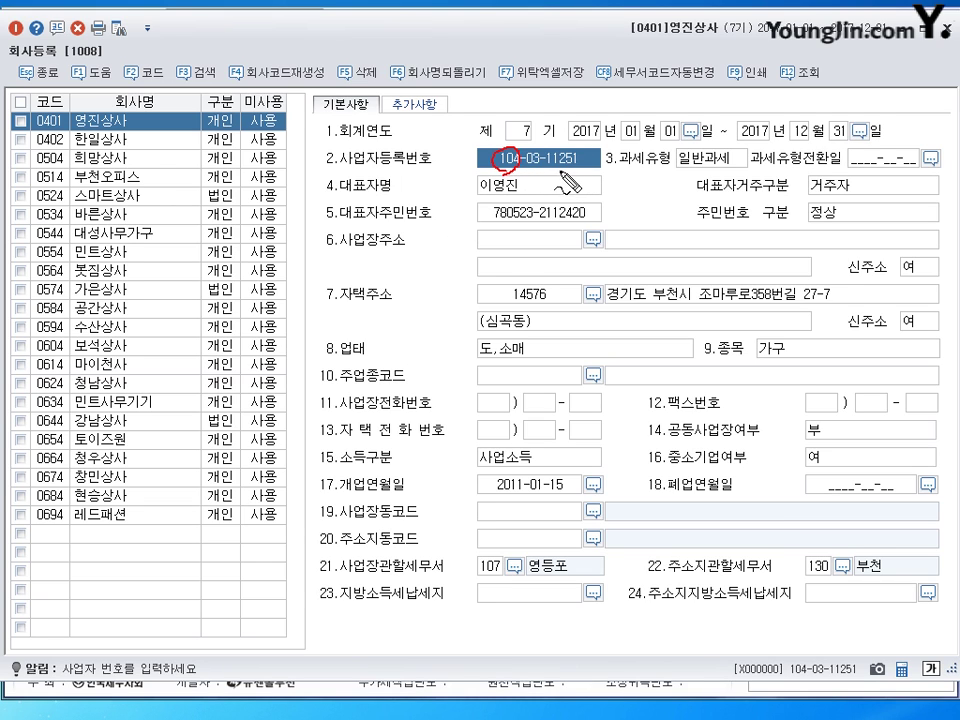
pyautogui.moveTo(540, 186); pyautogui.dragTo(552, 181)
pyautogui.moveTo(519, 145)
pyautogui.mouseDown()
pyautogui.moveTo(524, 160)
pyautogui.moveTo(530, 132)
pyautogui.mouseUp()
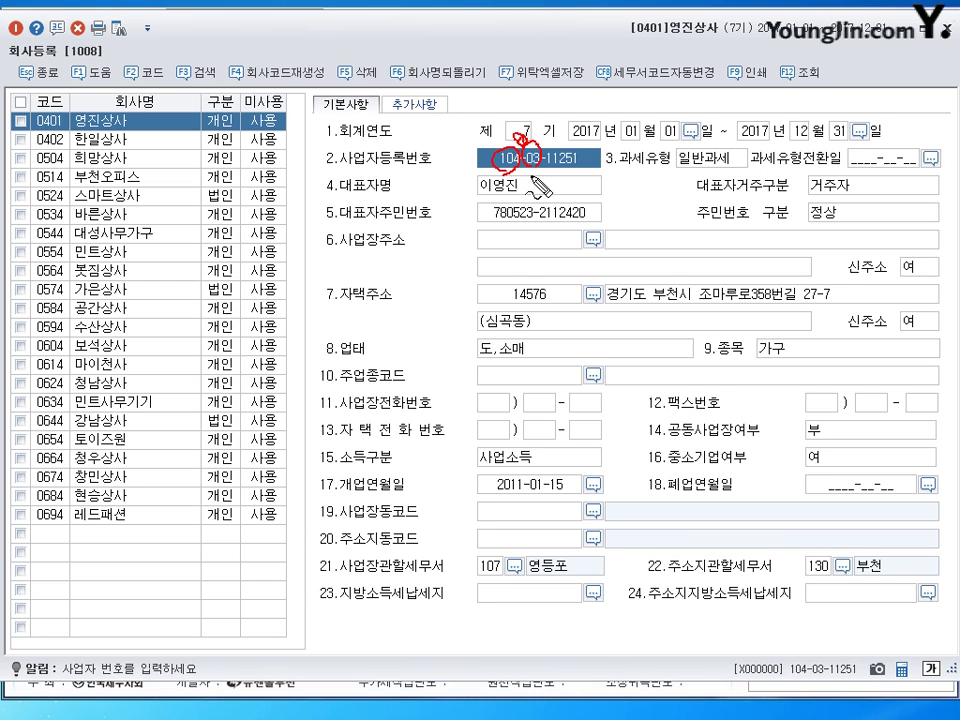
pyautogui.moveTo(562, 148); pyautogui.dragTo(584, 157)
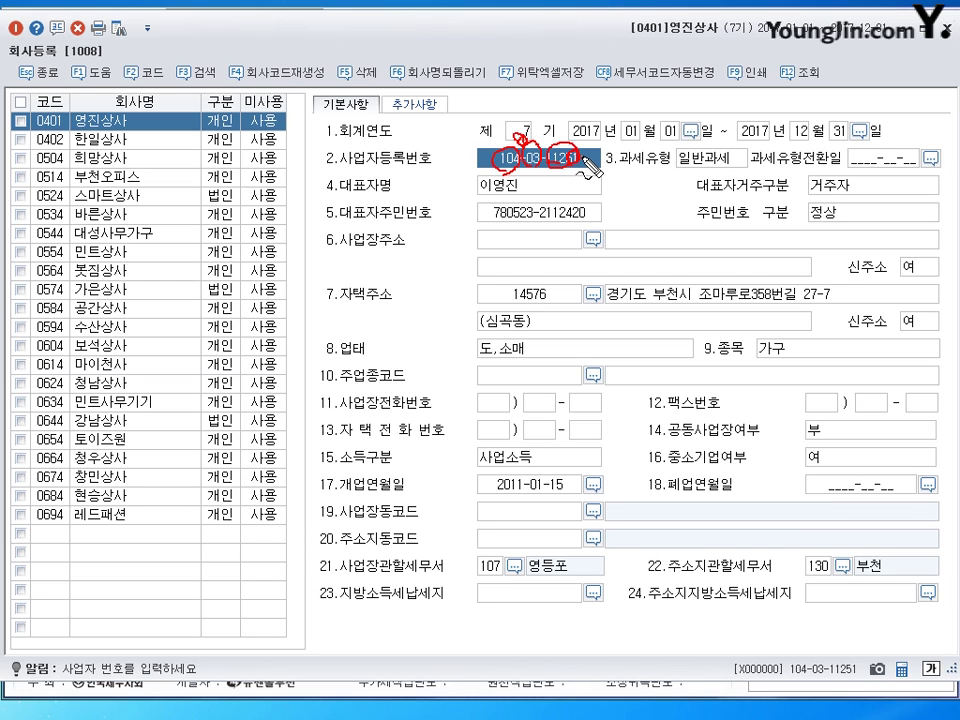
pyautogui.press('Escape')
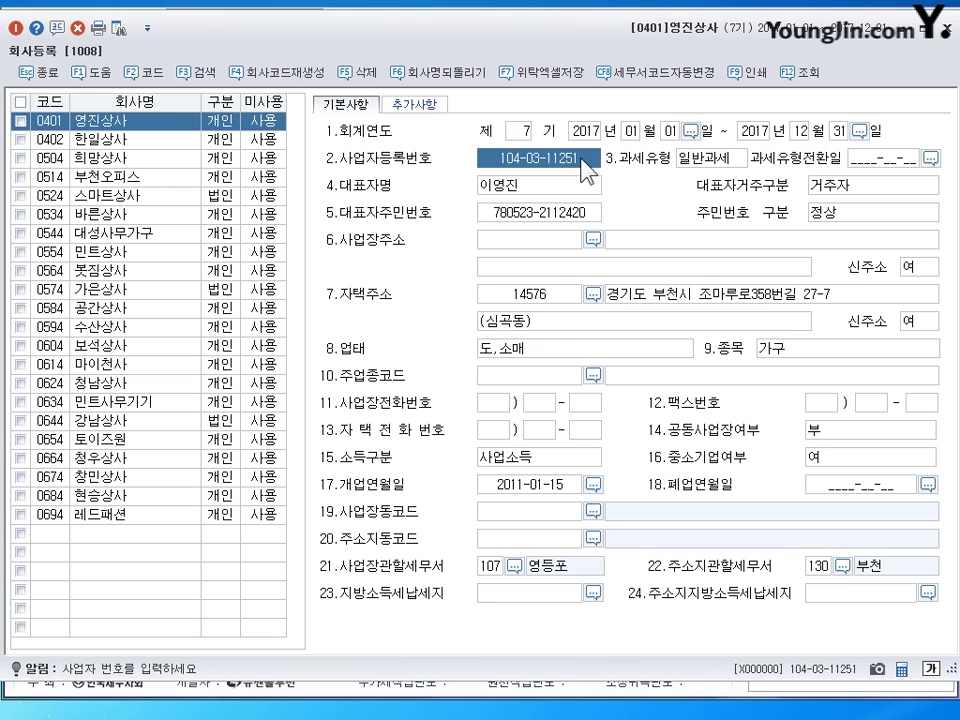
# Circle the middle two digits of the 사업자등록번호, note the 1~79 and 90~99 ranges beneath, and clear the notes
pyautogui.hotkey('ctrl', '2')
pyautogui.moveTo(534, 158)
pyautogui.mouseDown()
pyautogui.moveTo(548, 160)
pyautogui.moveTo(553, 182)
pyautogui.mouseUp()
pyautogui.moveTo(522, 184)
pyautogui.mouseDown()
pyautogui.moveTo(563, 189)
pyautogui.moveTo(553, 192)
pyautogui.mouseUp()
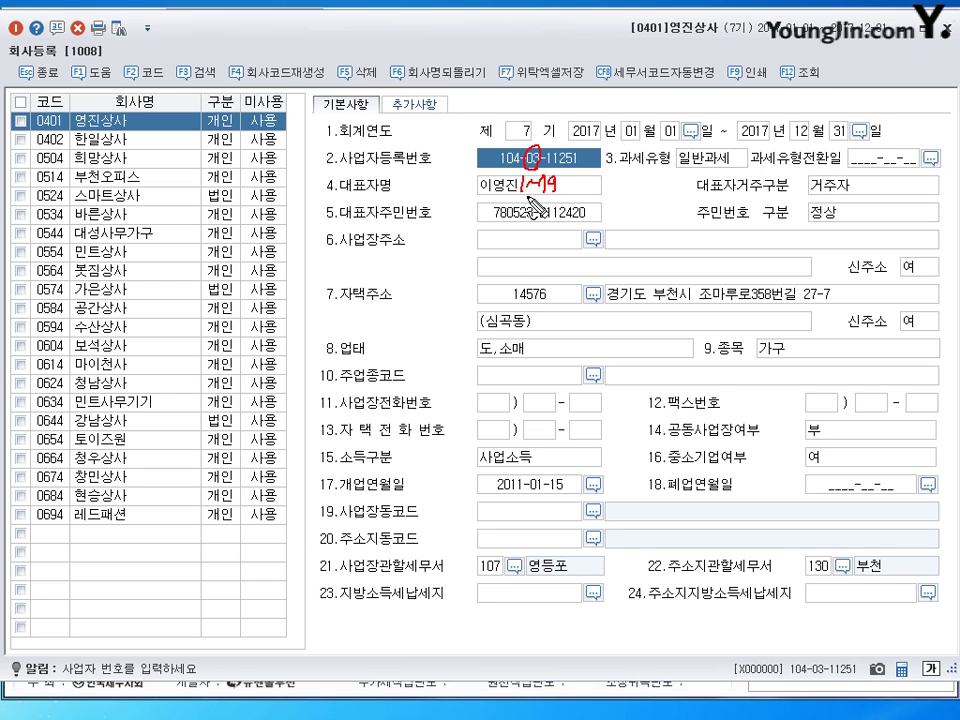
pyautogui.moveTo(523, 191)
pyautogui.mouseDown()
pyautogui.moveTo(534, 206)
pyautogui.moveTo(550, 202)
pyautogui.moveTo(556, 230)
pyautogui.mouseUp()
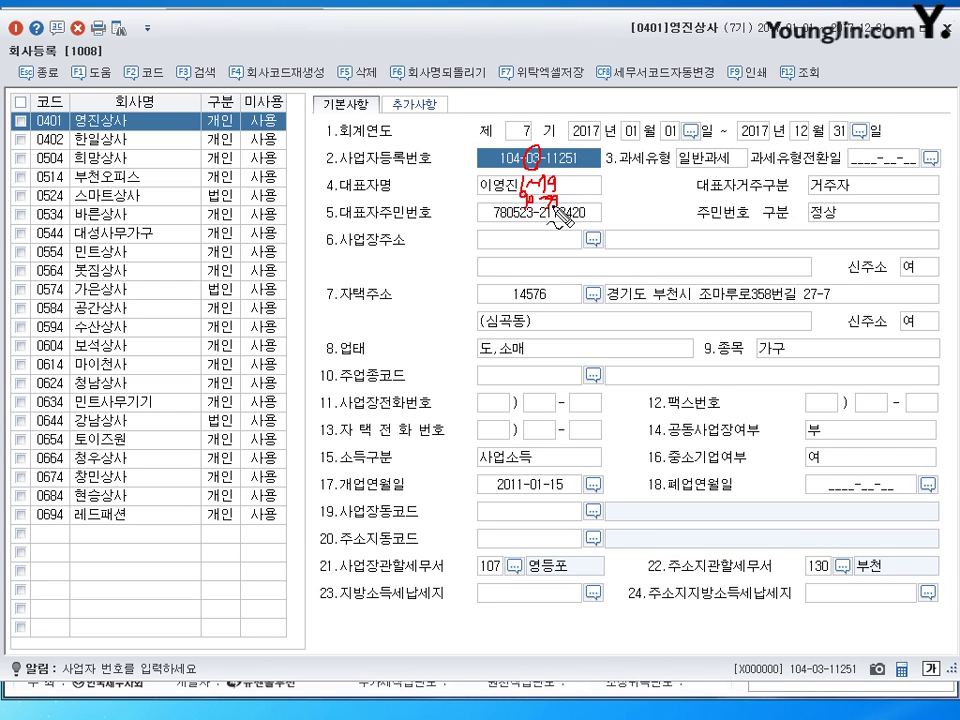
pyautogui.press('Escape')
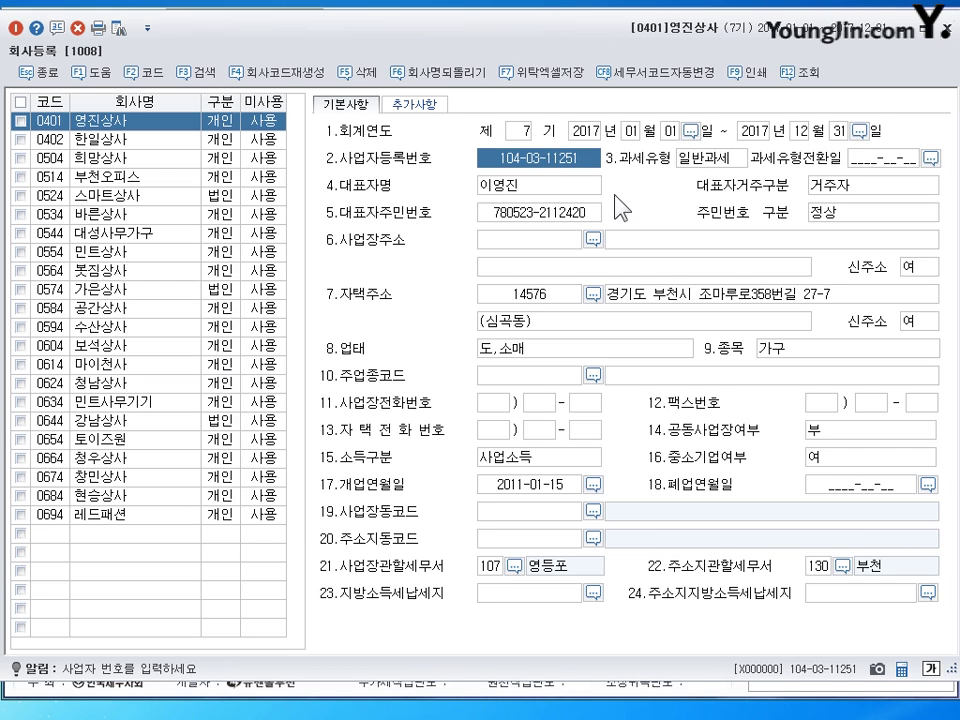
# View the 과세유형 choices and sketch a diagram of 과세사업자, split into 일반과세자 and 간이과세자, alongside 면세사업자
pyautogui.click(712, 158)
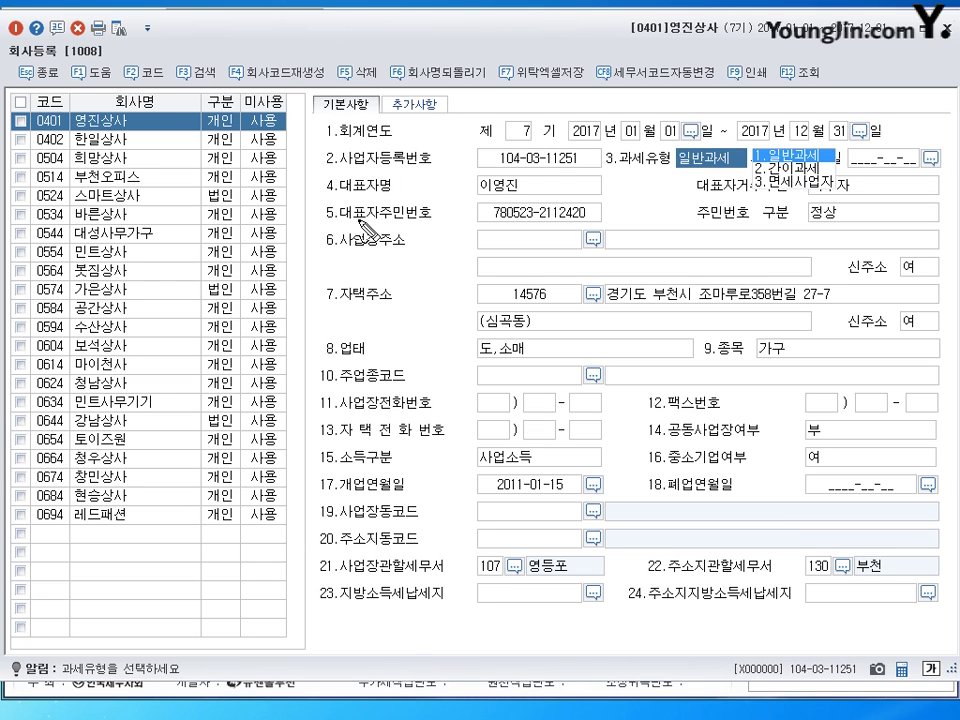
pyautogui.moveTo(371, 226)
pyautogui.mouseDown()
pyautogui.moveTo(376, 244)
pyautogui.moveTo(378, 236)
pyautogui.mouseUp()
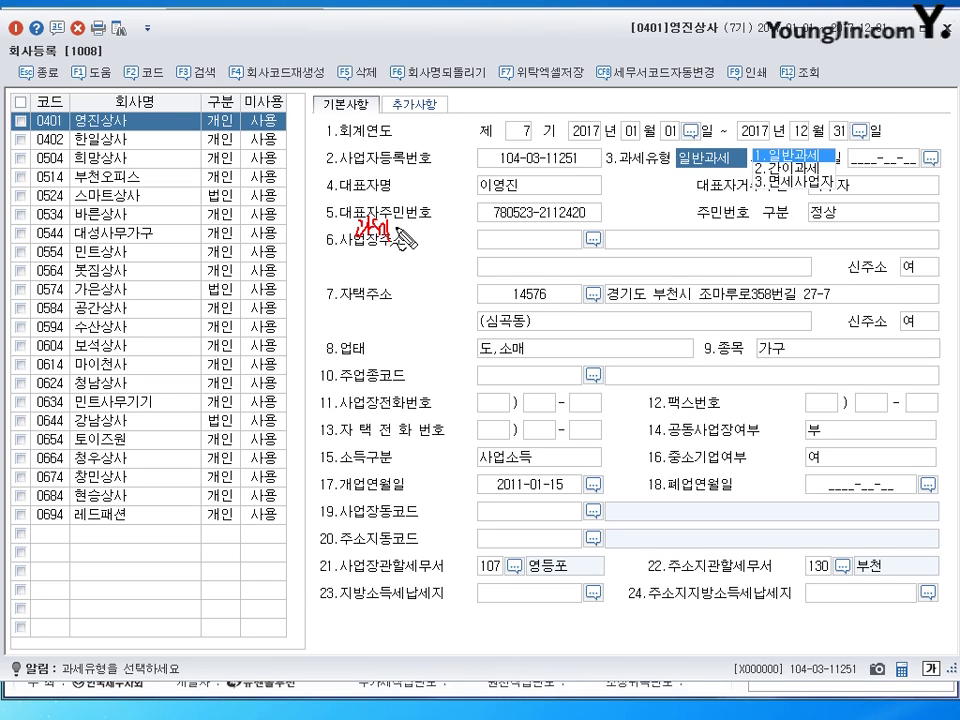
pyautogui.moveTo(406, 240); pyautogui.dragTo(421, 240)
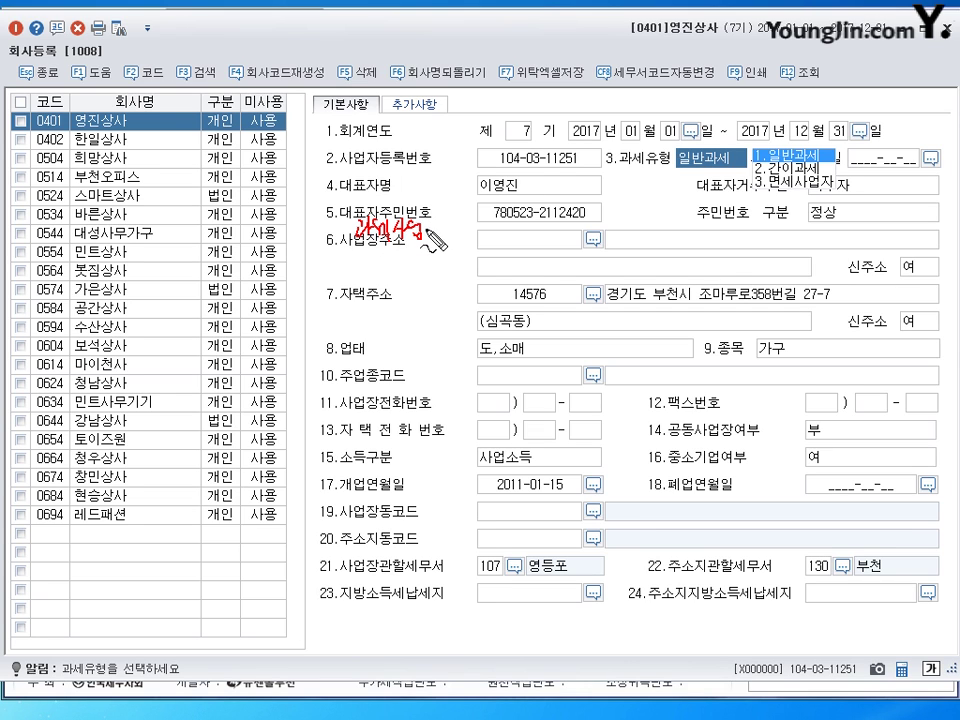
pyautogui.moveTo(430, 240); pyautogui.dragTo(446, 236)
pyautogui.moveTo(354, 265)
pyautogui.mouseDown()
pyautogui.moveTo(356, 280)
pyautogui.moveTo(371, 272)
pyautogui.moveTo(377, 285)
pyautogui.moveTo(398, 272)
pyautogui.moveTo(404, 300)
pyautogui.moveTo(418, 280)
pyautogui.moveTo(444, 284)
pyautogui.moveTo(445, 256)
pyautogui.moveTo(478, 238)
pyautogui.moveTo(476, 252)
pyautogui.moveTo(484, 216)
pyautogui.moveTo(528, 216)
pyautogui.mouseUp()
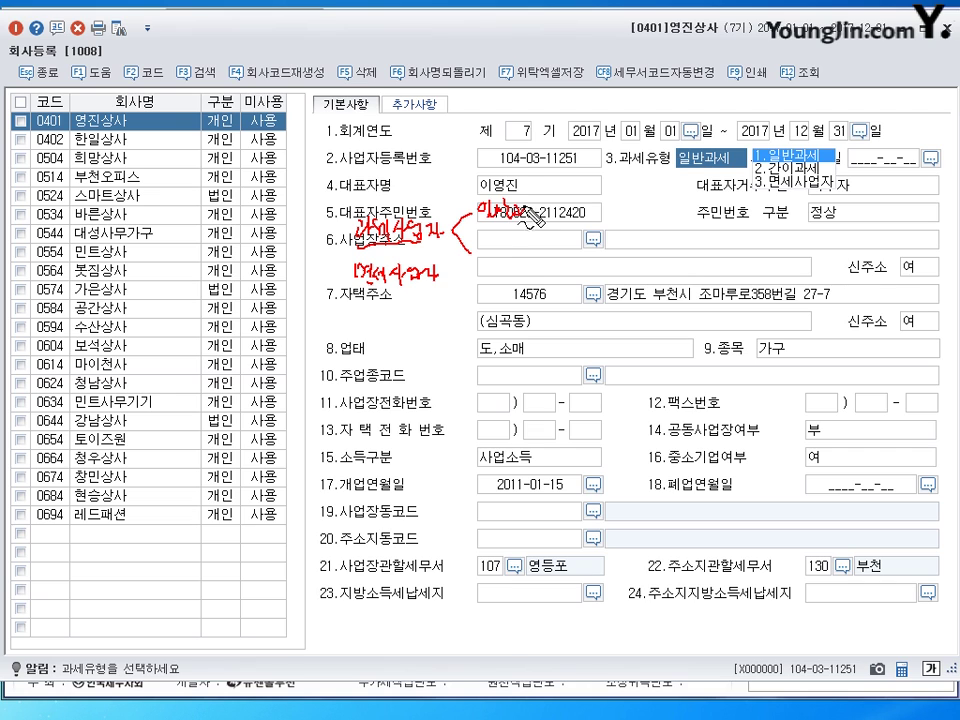
pyautogui.moveTo(480, 241); pyautogui.dragTo(488, 249)
pyautogui.moveTo(490, 241); pyautogui.dragTo(572, 263)
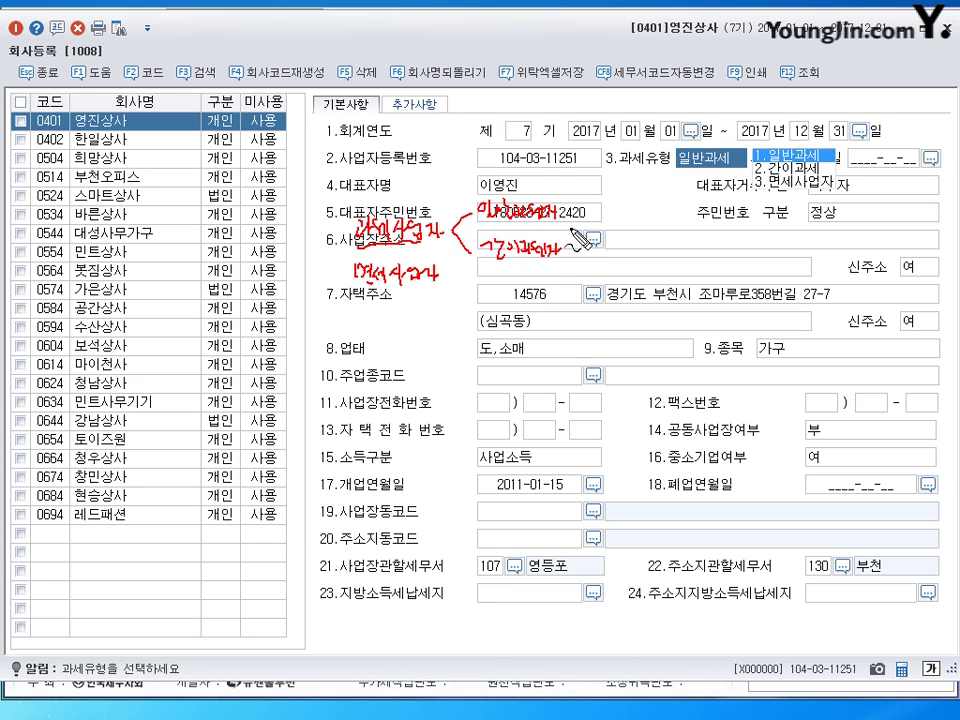
pyautogui.moveTo(575, 215); pyautogui.dragTo(590, 250)
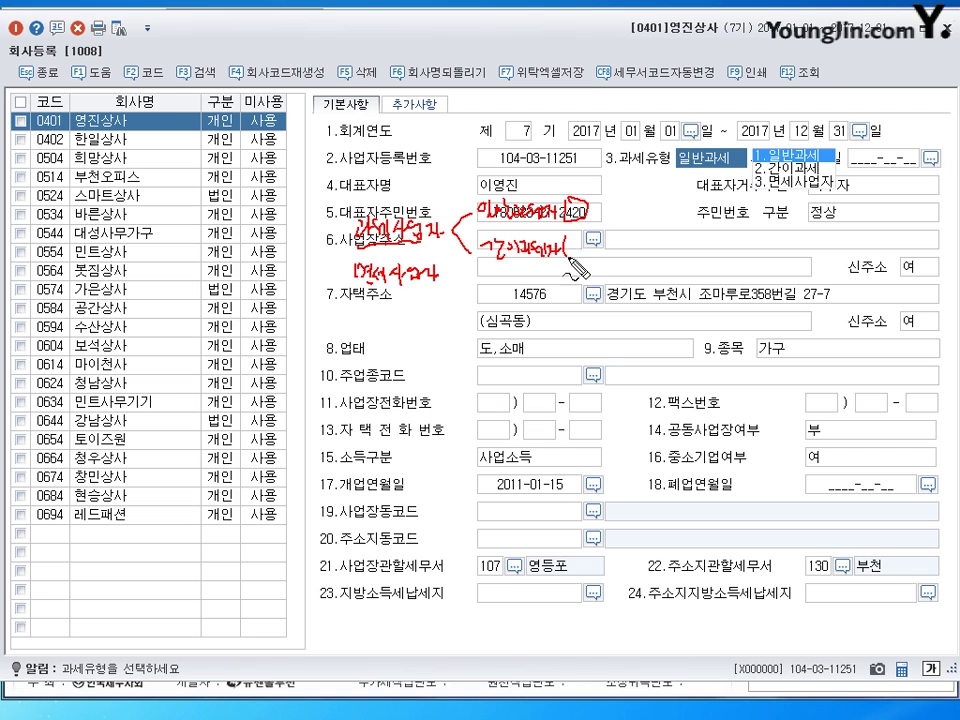
pyautogui.moveTo(470, 266); pyautogui.dragTo(472, 286)
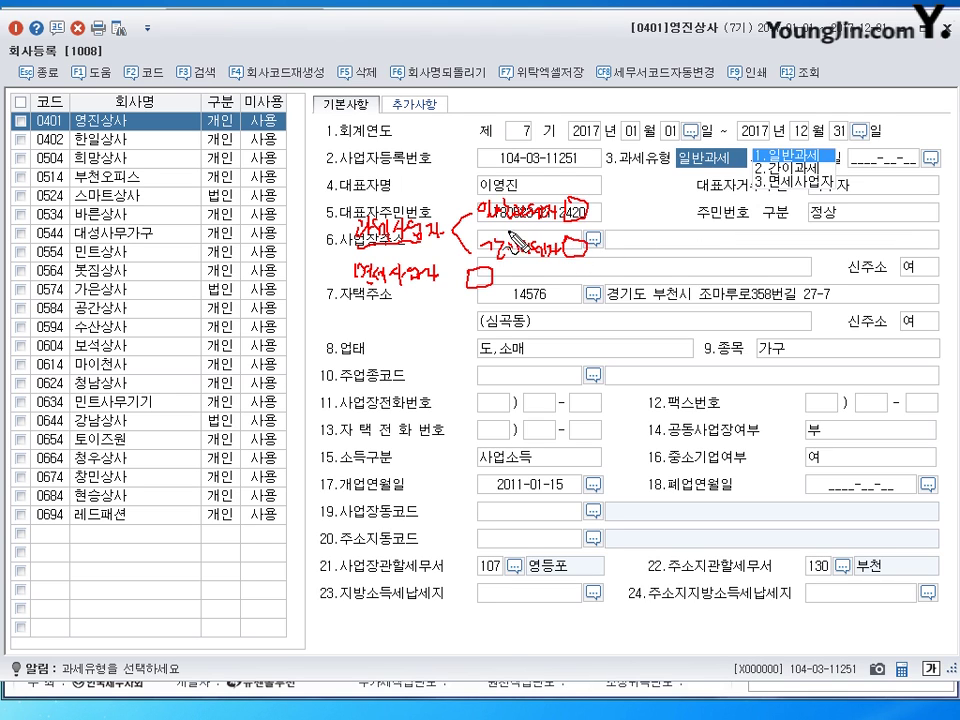
# Annotate the diagram with 개인 and 법인 for 일반과세자, 개인 for 간이과세자, and 개인 and 법인 for 면세사업자
pyautogui.moveTo(600, 203)
pyautogui.mouseDown()
pyautogui.moveTo(601, 215)
pyautogui.moveTo(674, 206)
pyautogui.moveTo(650, 205)
pyautogui.mouseUp()
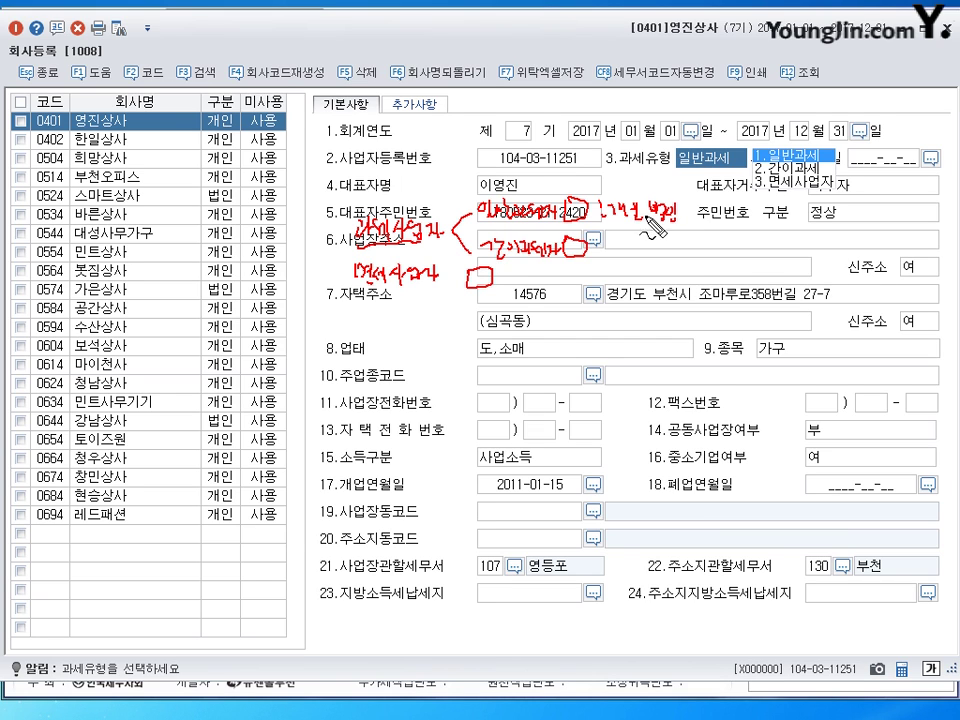
pyautogui.moveTo(612, 244); pyautogui.dragTo(650, 246)
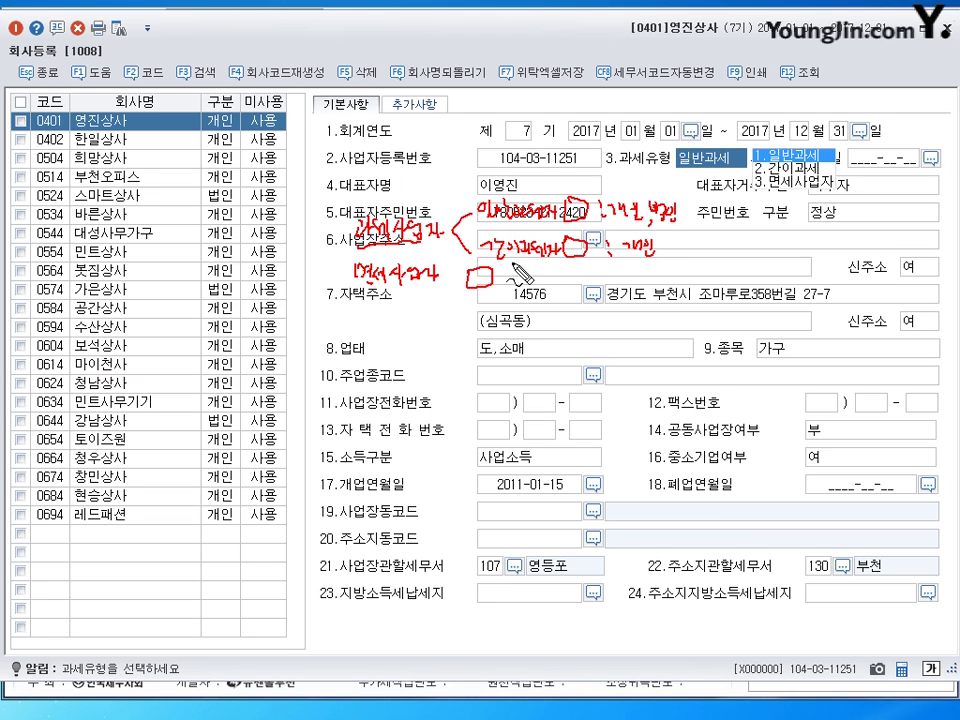
pyautogui.moveTo(520, 280); pyautogui.dragTo(607, 280)
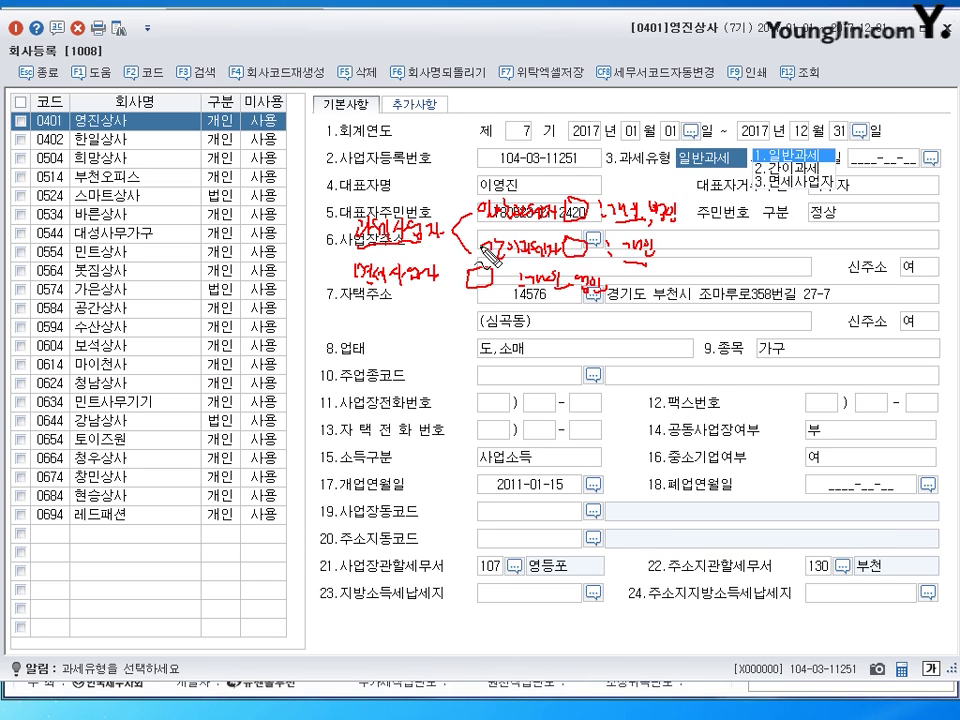
pyautogui.moveTo(478, 268)
pyautogui.mouseDown()
pyautogui.moveTo(479, 284)
pyautogui.moveTo(500, 289)
pyautogui.mouseUp()
# Write the 간이과세자 condition based on the 공급대가 of the 직전 1역년 beside the diagram, and clear all annotations
pyautogui.moveTo(672, 247)
pyautogui.mouseDown()
pyautogui.moveTo(690, 247)
pyautogui.moveTo(685, 257)
pyautogui.moveTo(730, 252)
pyautogui.moveTo(753, 271)
pyautogui.moveTo(777, 258)
pyautogui.moveTo(789, 270)
pyautogui.mouseUp()
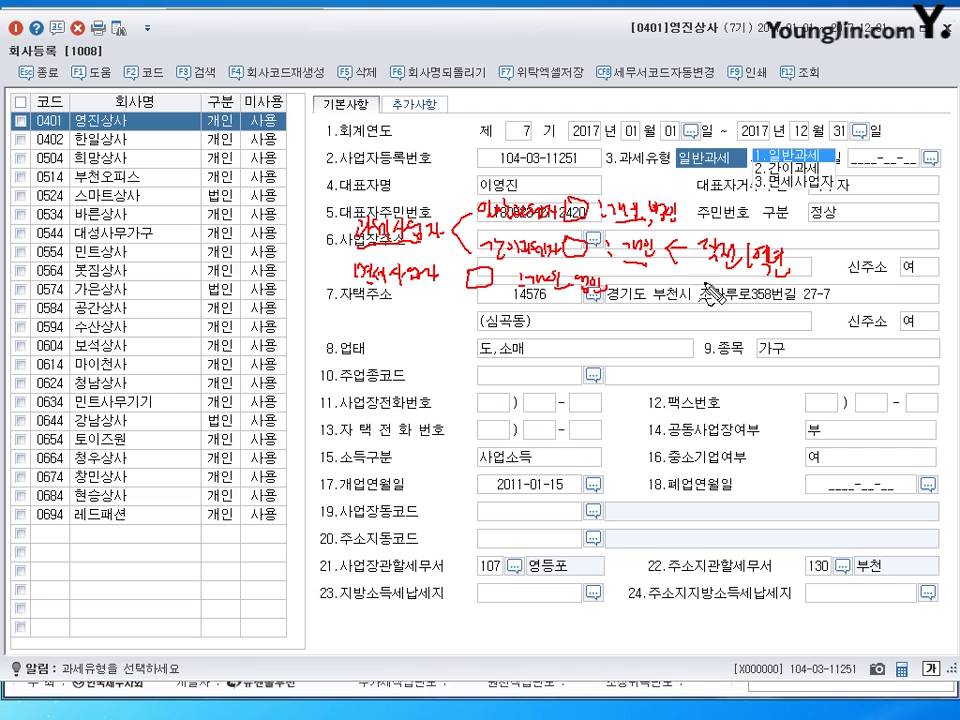
pyautogui.moveTo(700, 292); pyautogui.dragTo(757, 310)
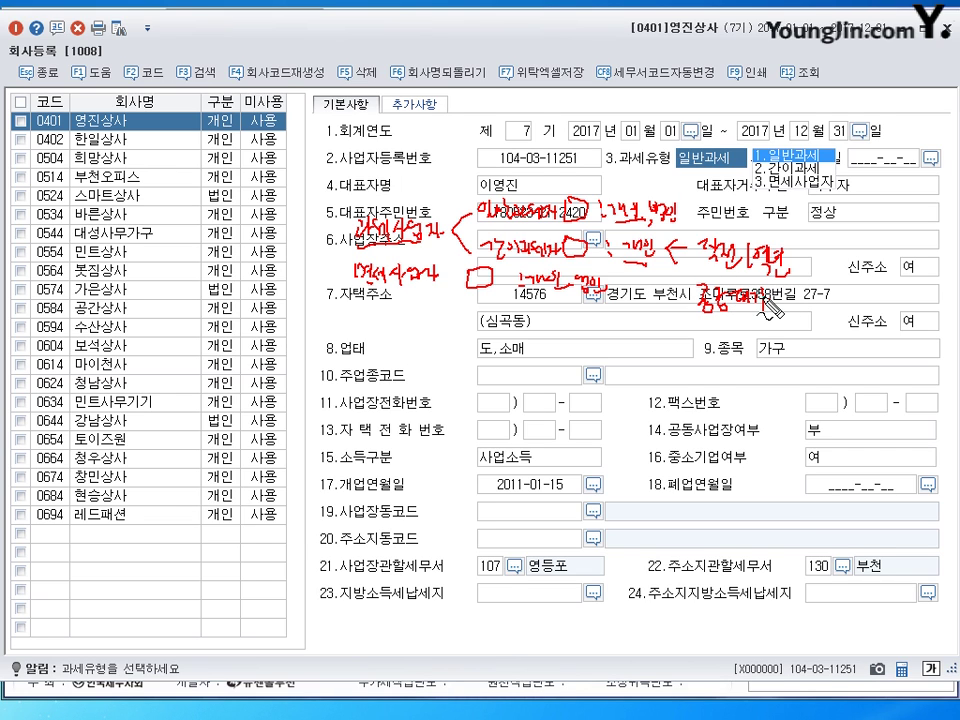
pyautogui.moveTo(775, 310)
pyautogui.mouseDown()
pyautogui.moveTo(820, 310)
pyautogui.moveTo(834, 298)
pyautogui.moveTo(853, 312)
pyautogui.mouseUp()
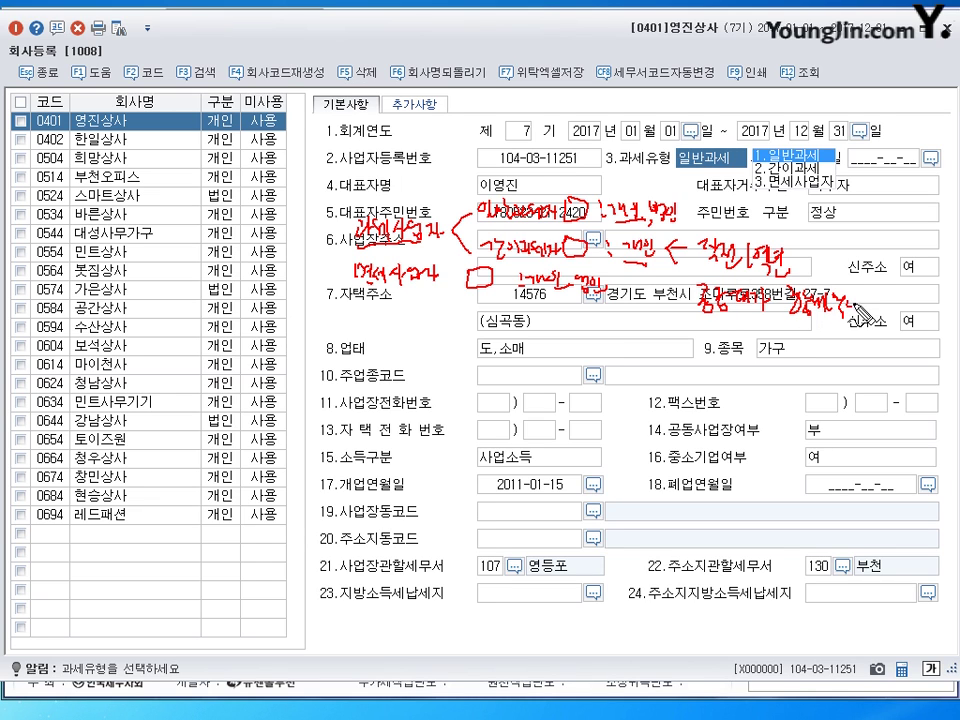
pyautogui.moveTo(725, 340)
pyautogui.mouseDown()
pyautogui.moveTo(745, 338)
pyautogui.moveTo(740, 378)
pyautogui.moveTo(772, 362)
pyautogui.moveTo(762, 348)
pyautogui.moveTo(781, 360)
pyautogui.moveTo(808, 352)
pyautogui.mouseUp()
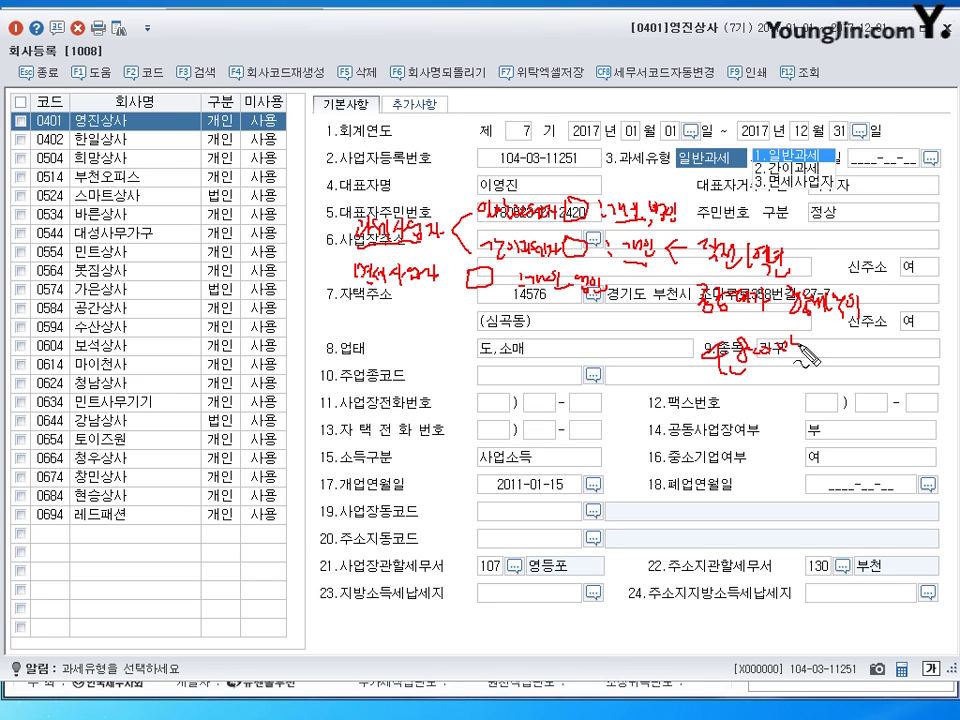
pyautogui.moveTo(652, 354)
pyautogui.mouseDown()
pyautogui.moveTo(668, 350)
pyautogui.moveTo(668, 338)
pyautogui.moveTo(664, 352)
pyautogui.mouseUp()
pyautogui.moveTo(824, 354)
pyautogui.mouseDown()
pyautogui.moveTo(836, 368)
pyautogui.moveTo(866, 356)
pyautogui.mouseUp()
pyautogui.moveTo(852, 360); pyautogui.dragTo(872, 370)
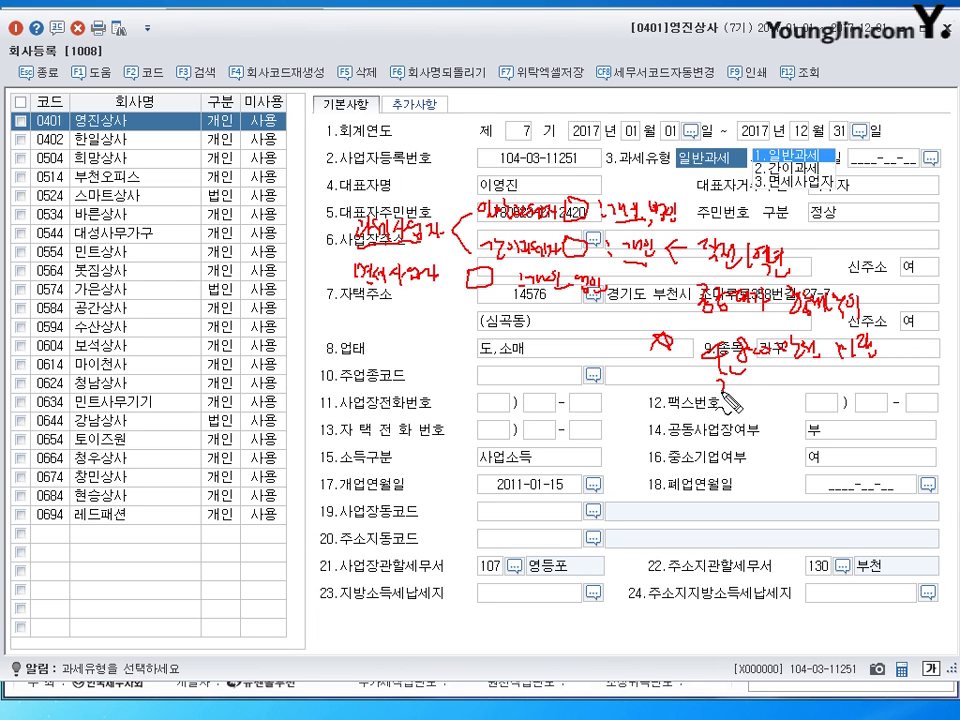
pyautogui.moveTo(720, 390)
pyautogui.mouseDown()
pyautogui.moveTo(732, 398)
pyautogui.moveTo(726, 408)
pyautogui.moveTo(800, 398)
pyautogui.mouseUp()
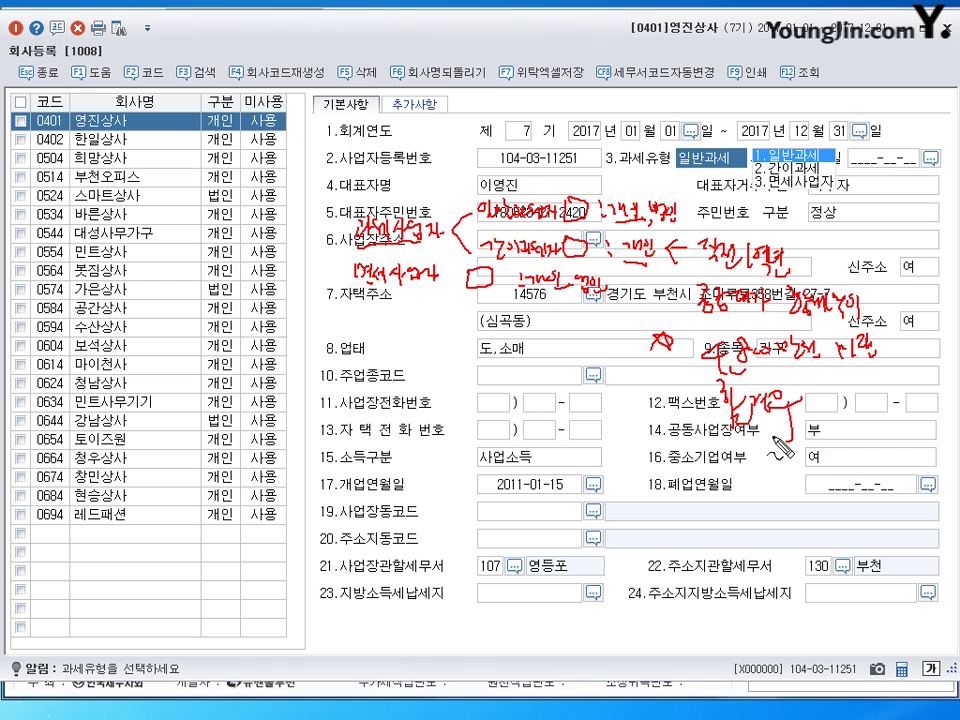
pyautogui.press('Escape')
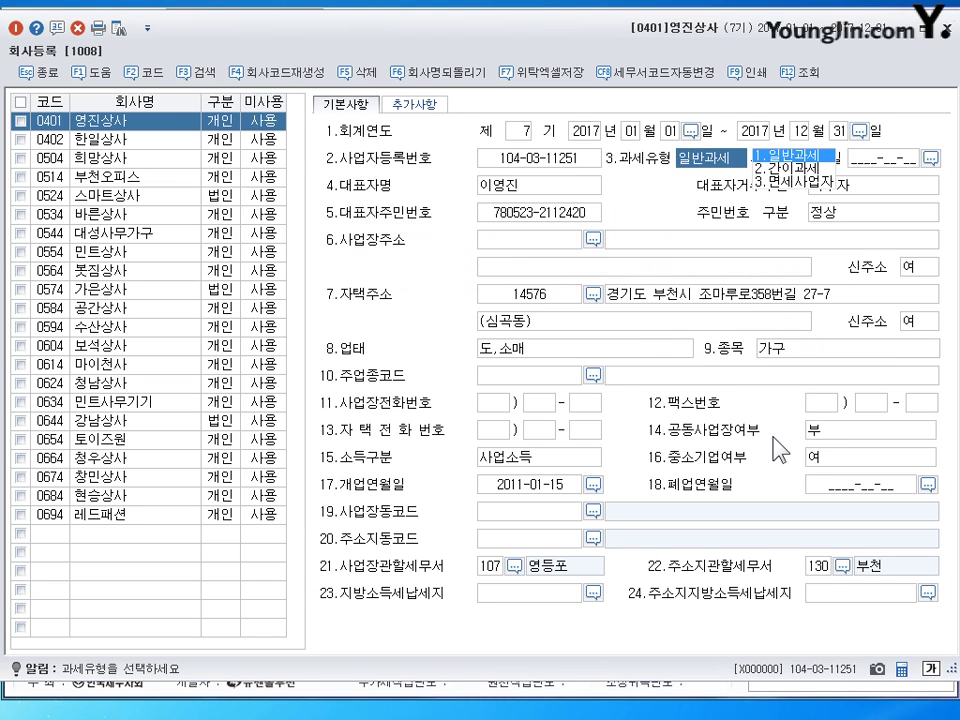
# Recheck the 과세유형 choices, keep 일반과세, leave 과세유형전환일 blank and go on to the 대표자명 field
pyautogui.click(786, 154)
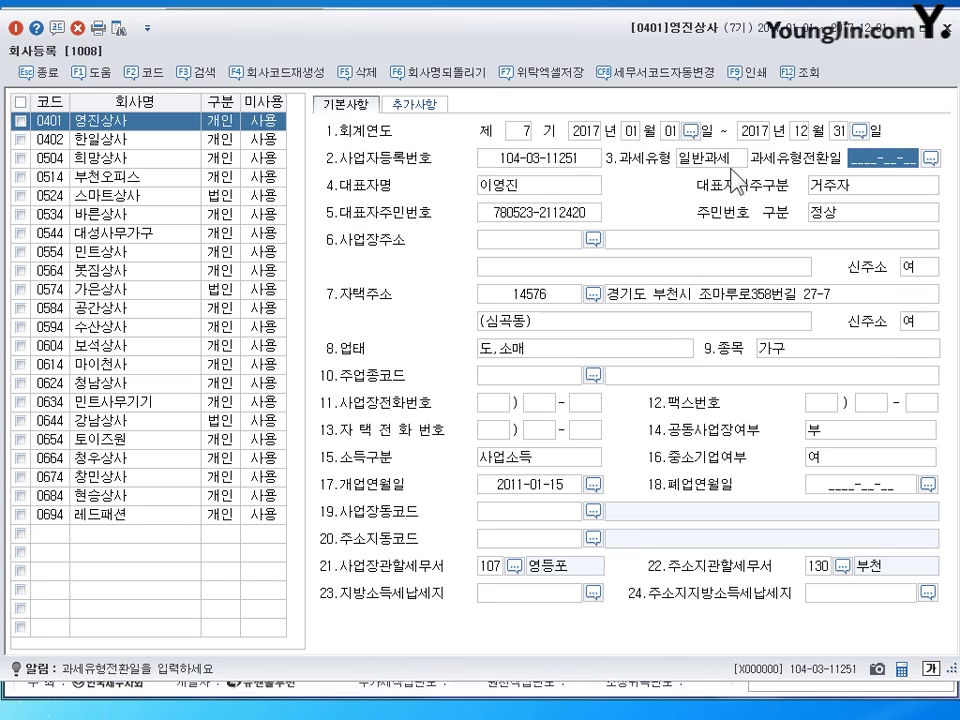
pyautogui.click(737, 158)
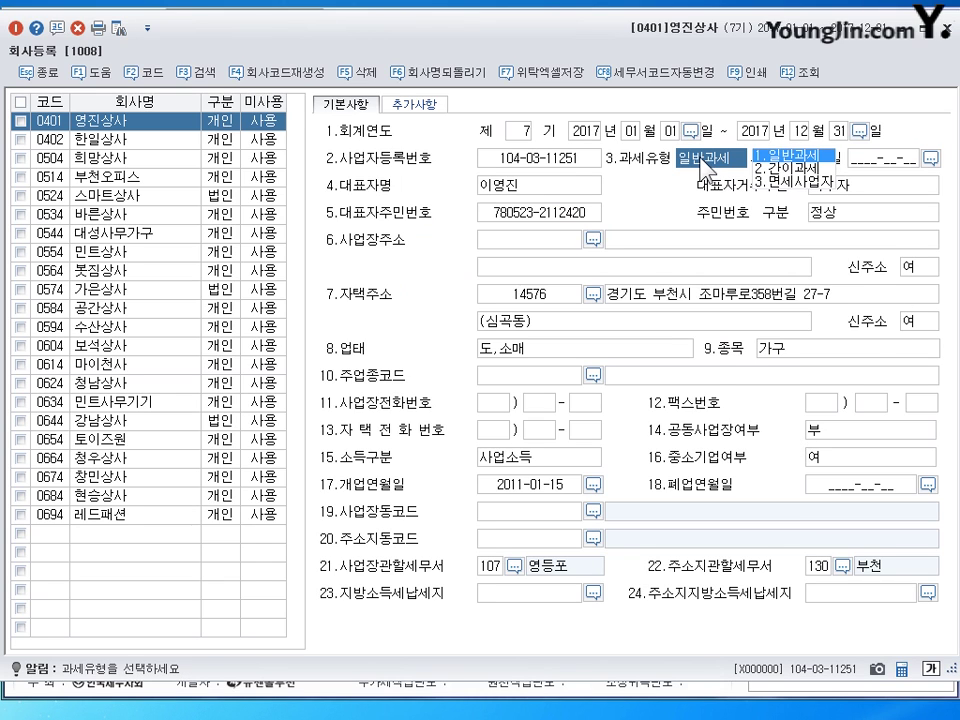
pyautogui.click(705, 158)
pyautogui.click(705, 158)
pyautogui.click(708, 158)
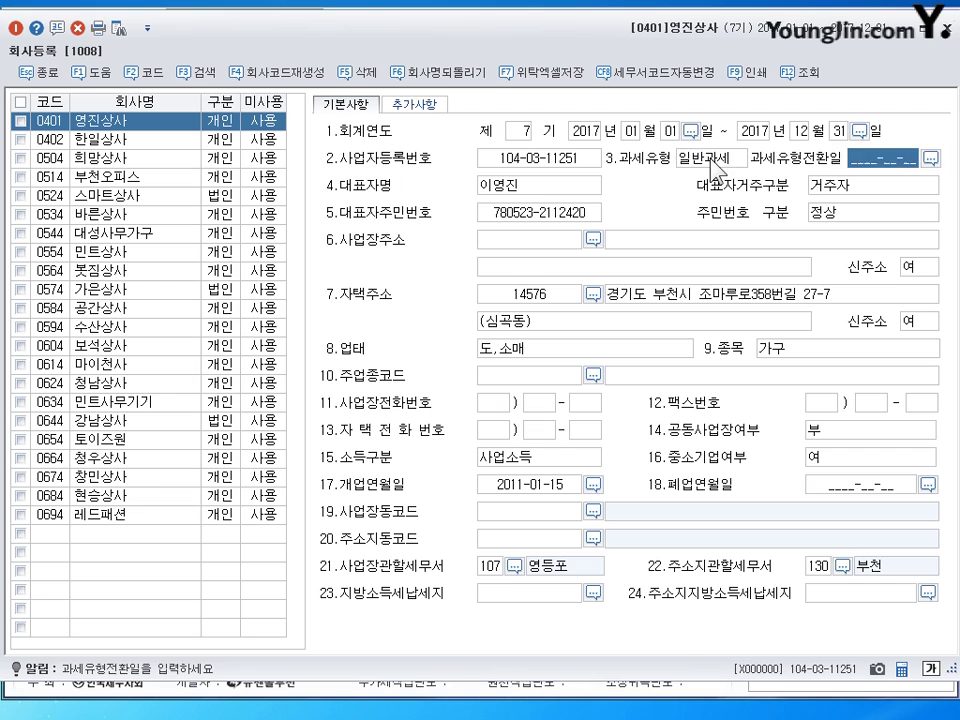
pyautogui.click(710, 158)
pyautogui.click(710, 158)
pyautogui.click(710, 158)
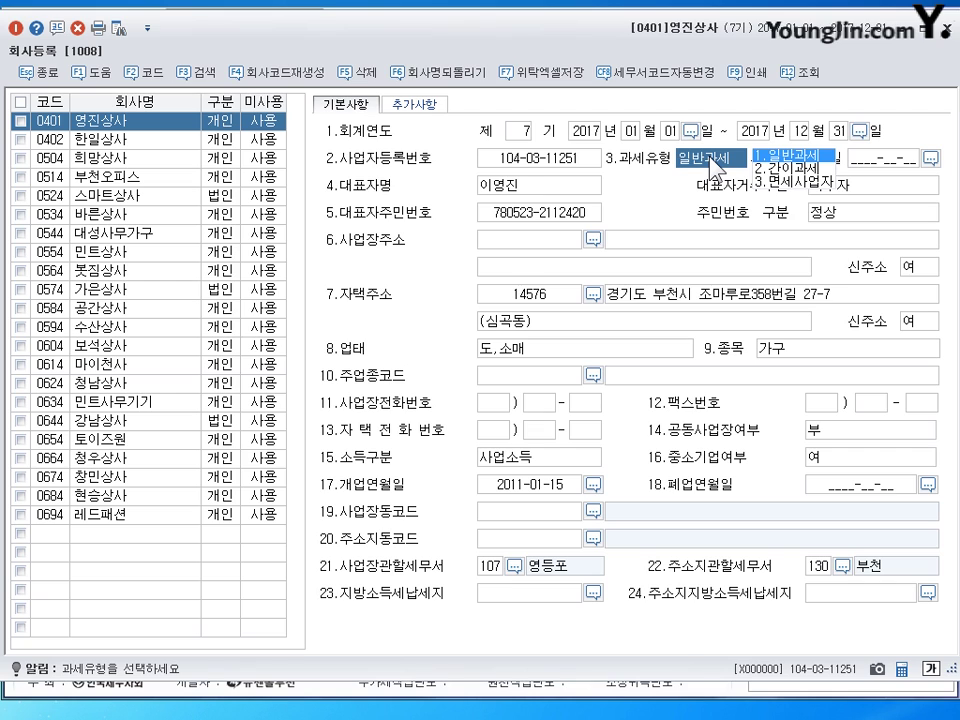
pyautogui.press('Return')
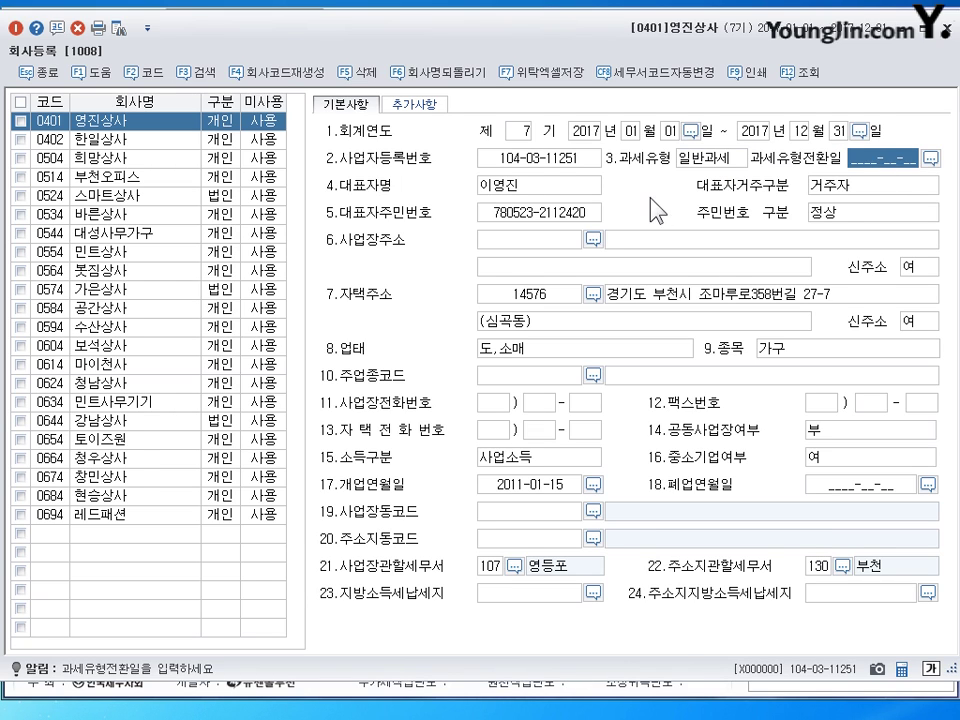
pyautogui.press('Return')
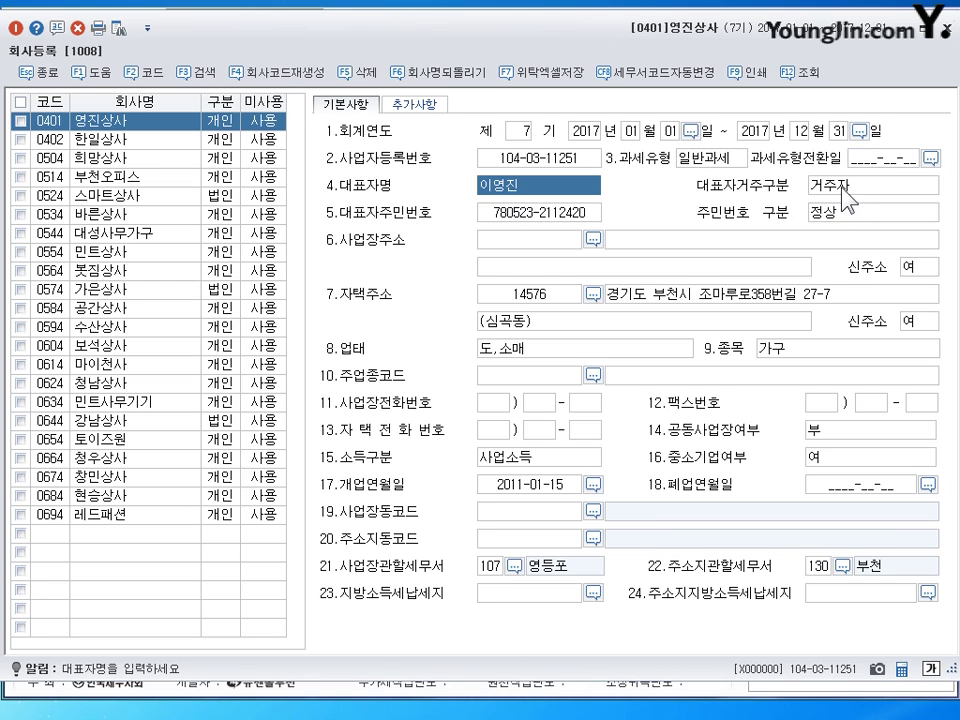
# View the 대표자거주구분 choices, keep 거주자, and go on to the 대표자주민번호 field
pyautogui.press('Return')
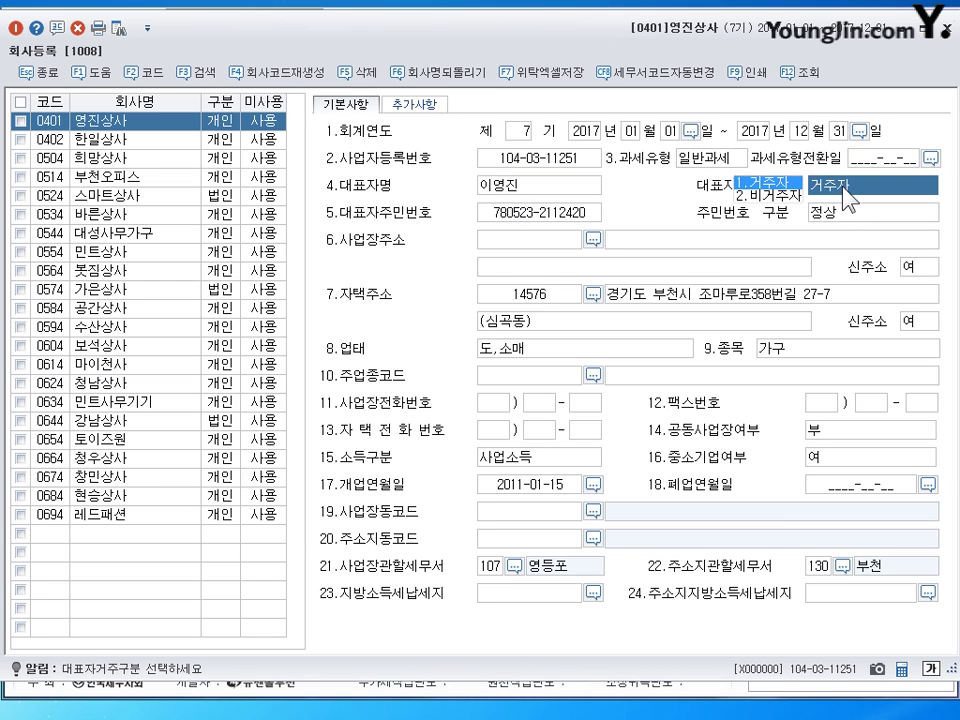
pyautogui.click(490, 186)
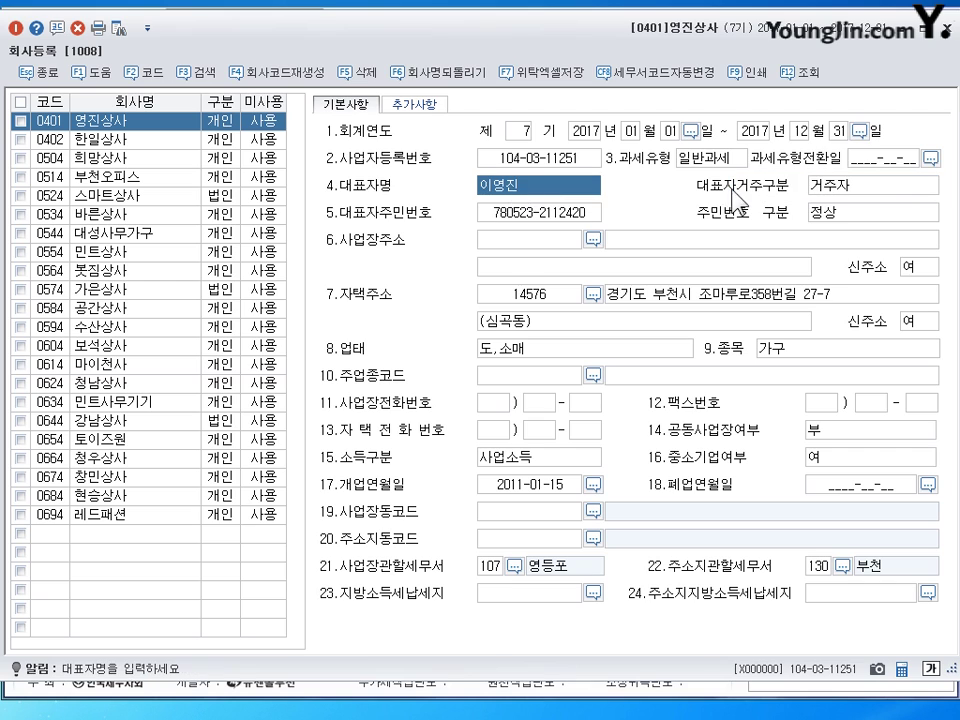
pyautogui.click(879, 186)
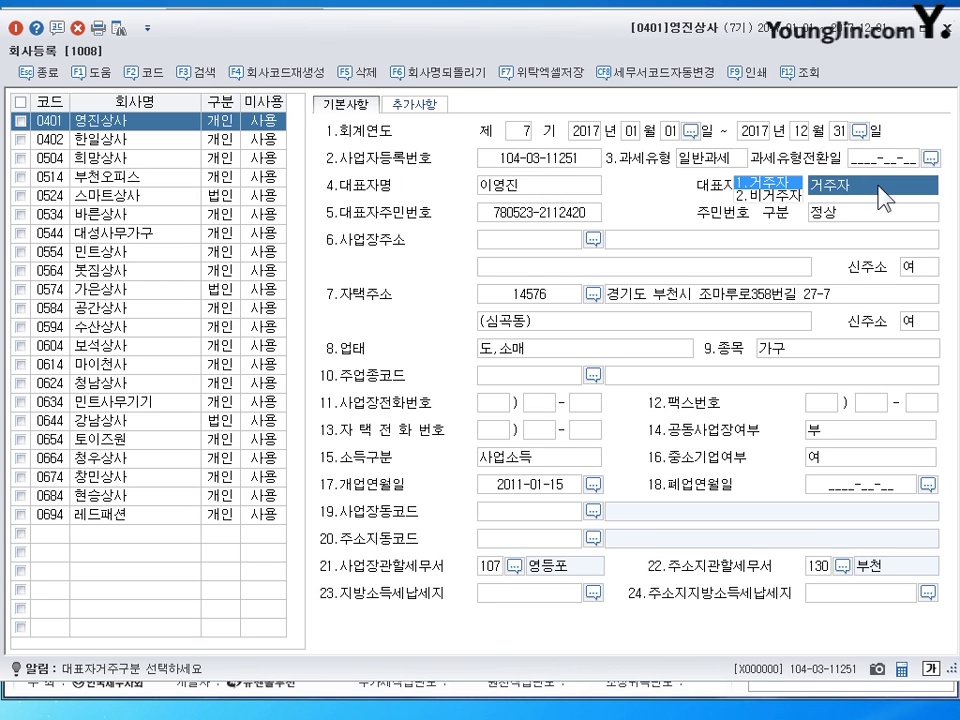
pyautogui.click(573, 192)
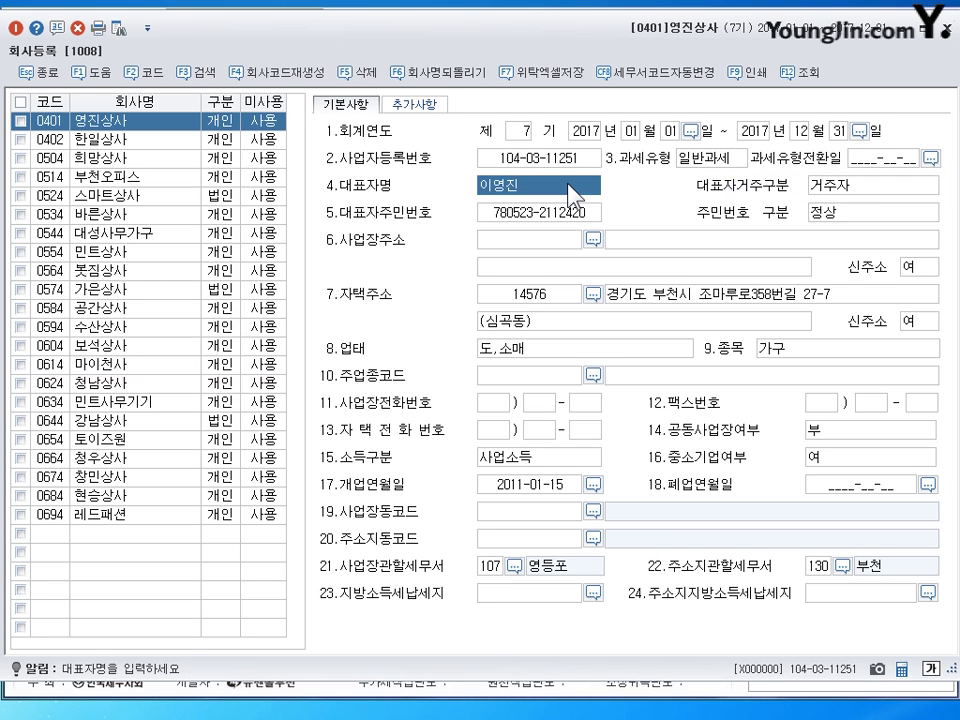
pyautogui.click(838, 188)
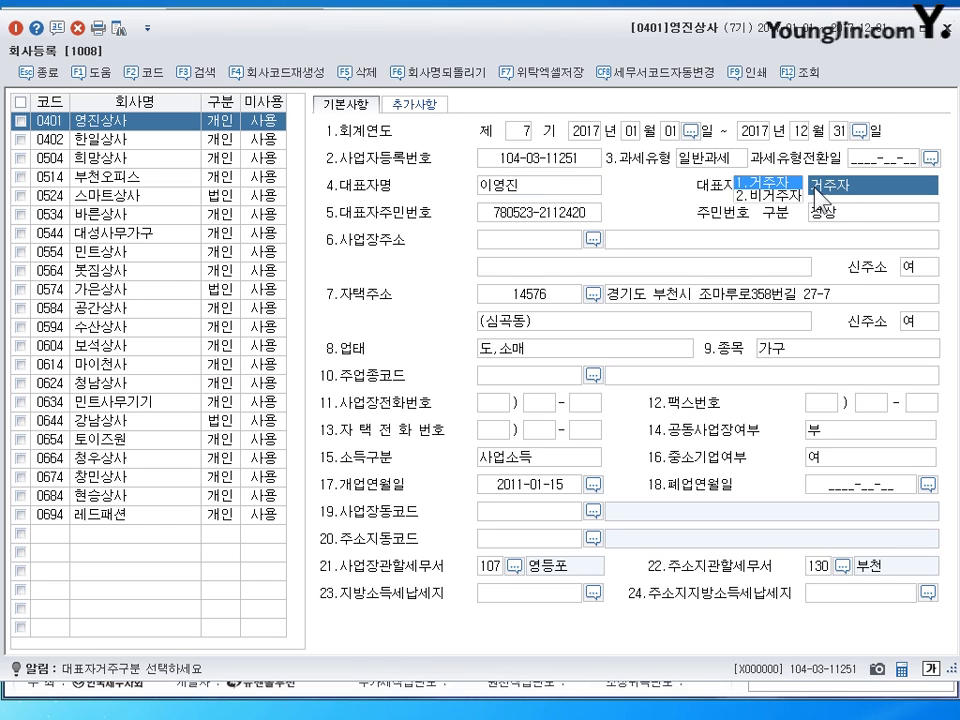
pyautogui.click(533, 222)
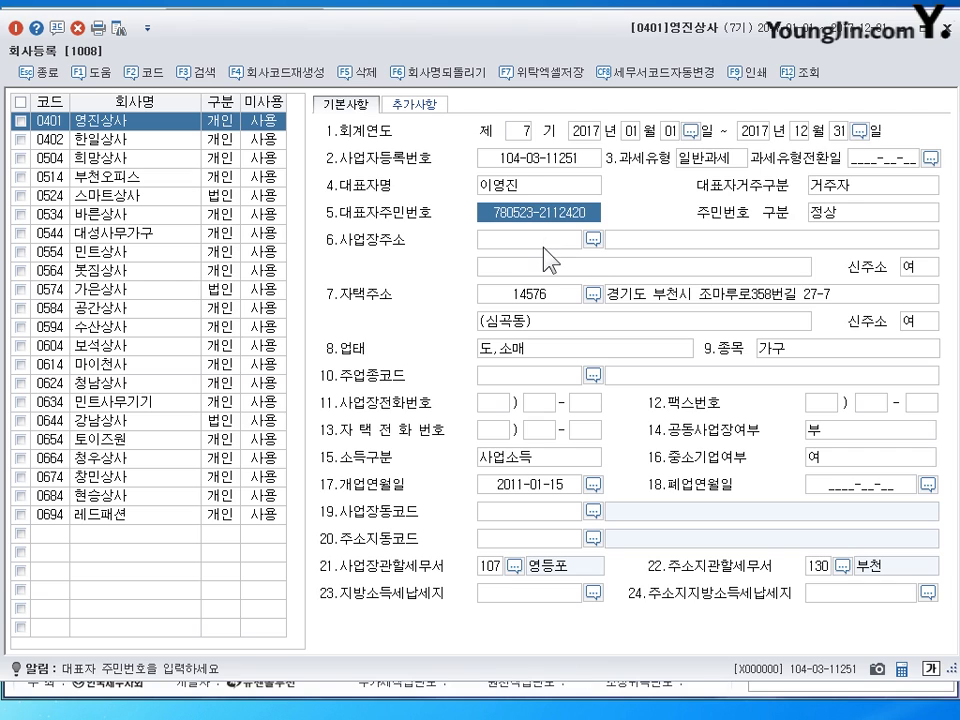
# Circle the 사업장주소 label and its postal code lookup control, and clear the annotations
pyautogui.click(646, 240)
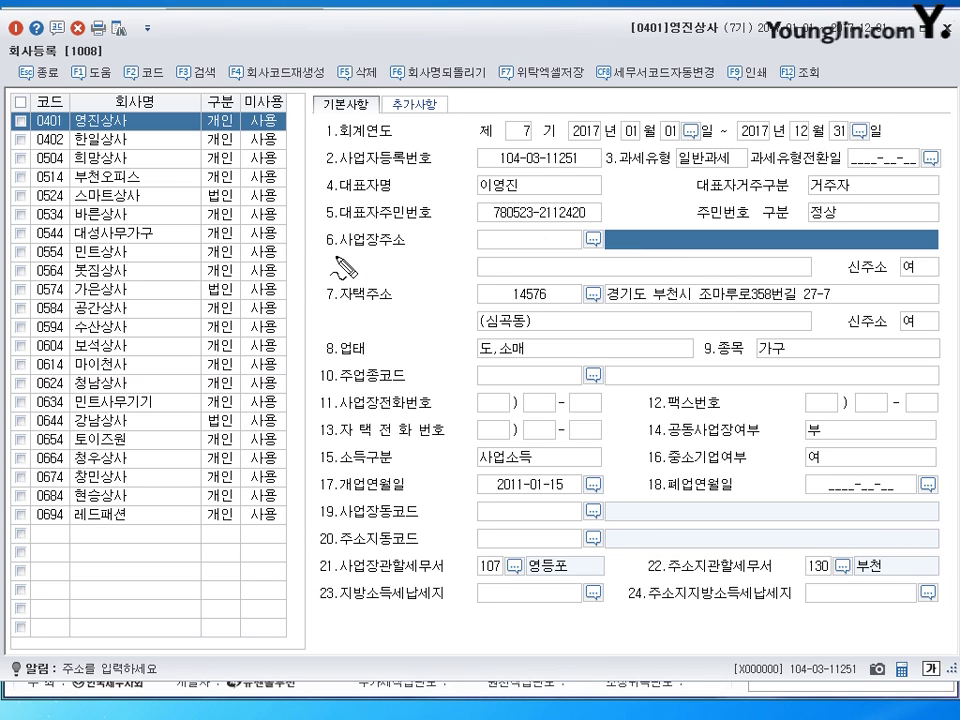
pyautogui.moveTo(395, 240)
pyautogui.mouseDown()
pyautogui.moveTo(340, 258)
pyautogui.moveTo(375, 230)
pyautogui.moveTo(382, 270)
pyautogui.mouseUp()
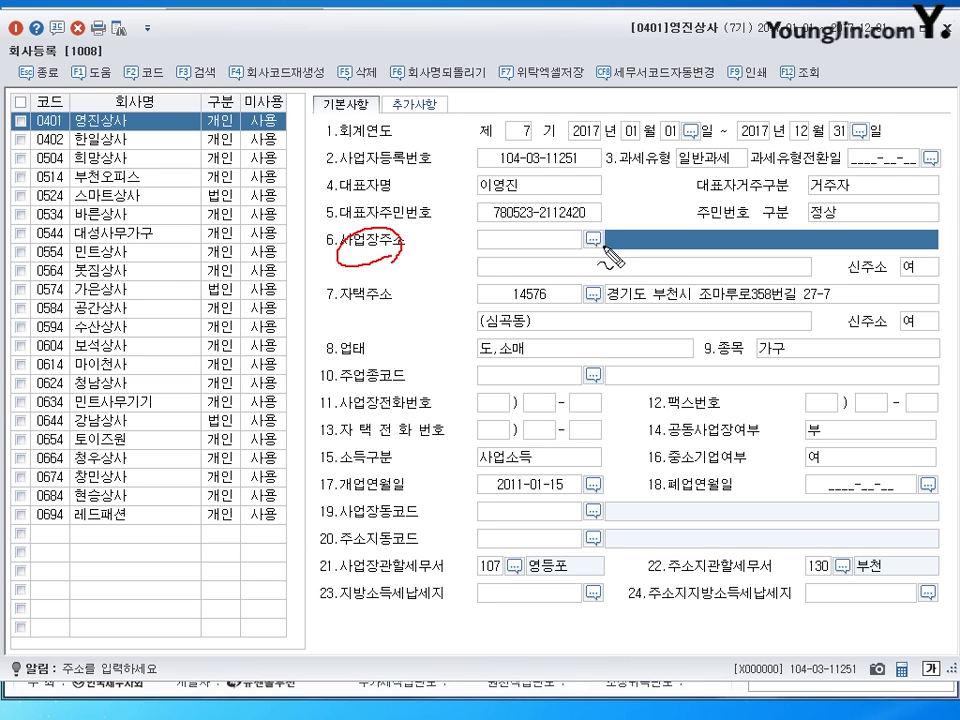
pyautogui.moveTo(585, 236); pyautogui.dragTo(589, 238)
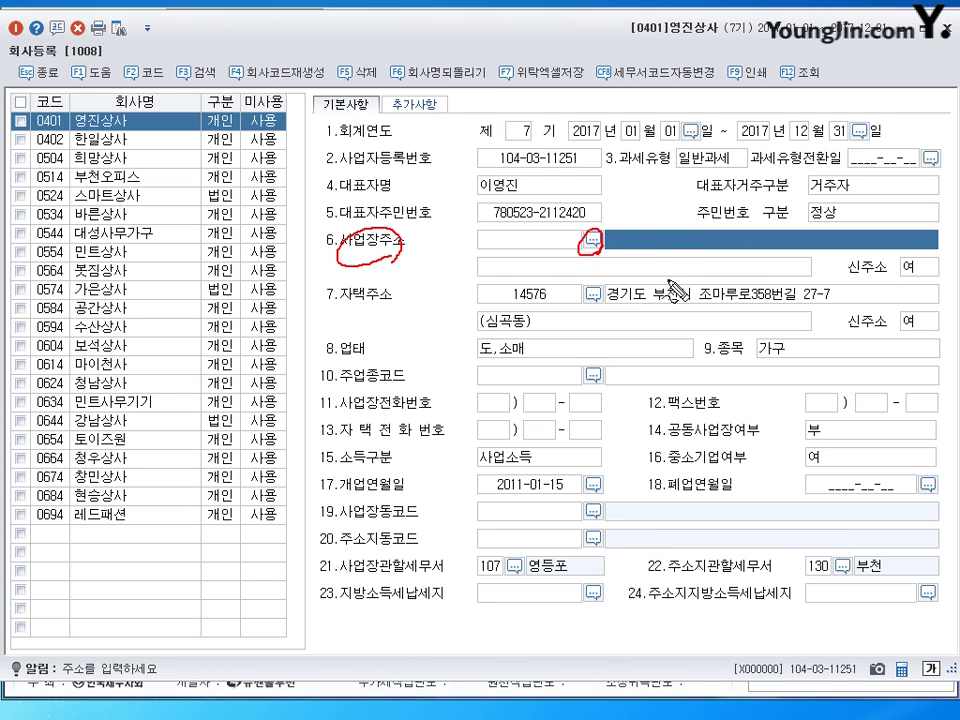
pyautogui.moveTo(573, 264); pyautogui.dragTo(584, 266)
pyautogui.press('Escape')
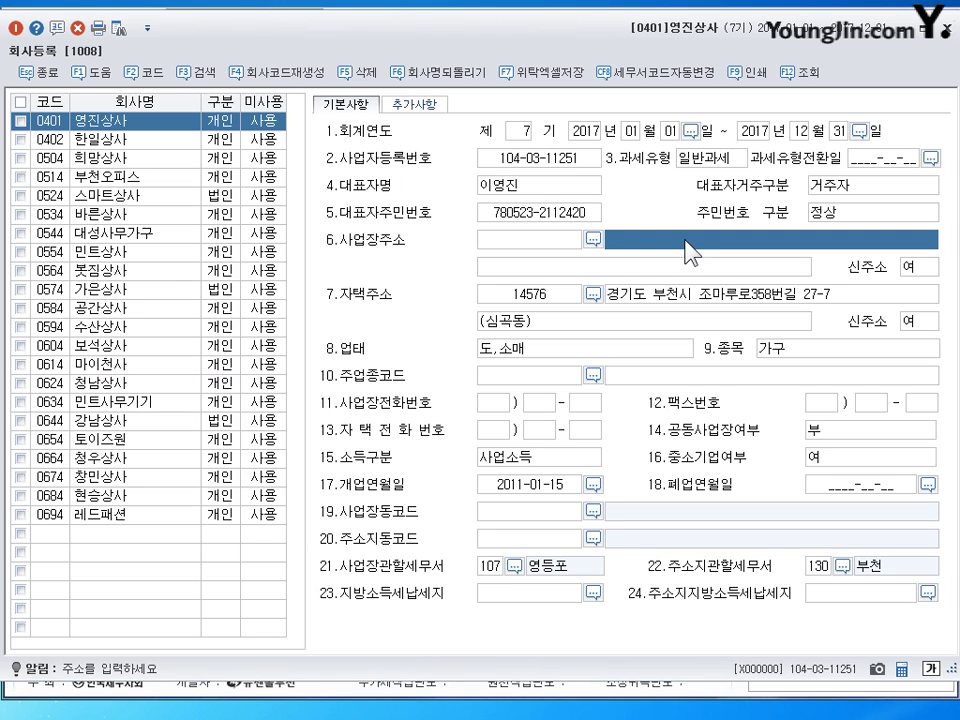
# Open the 우편번호 검색 for 사업장주소 and compare the 도로명주소+건물번호 and 동(읍/면)+지번 search methods and the 시도 choices
pyautogui.click(595, 240)
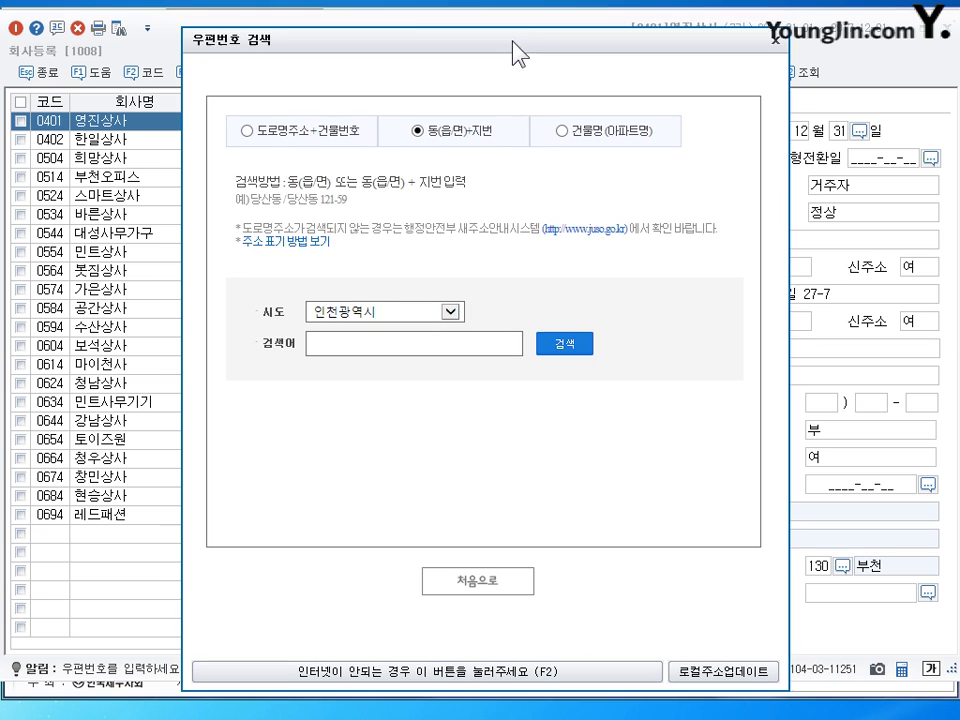
pyautogui.click(300, 128)
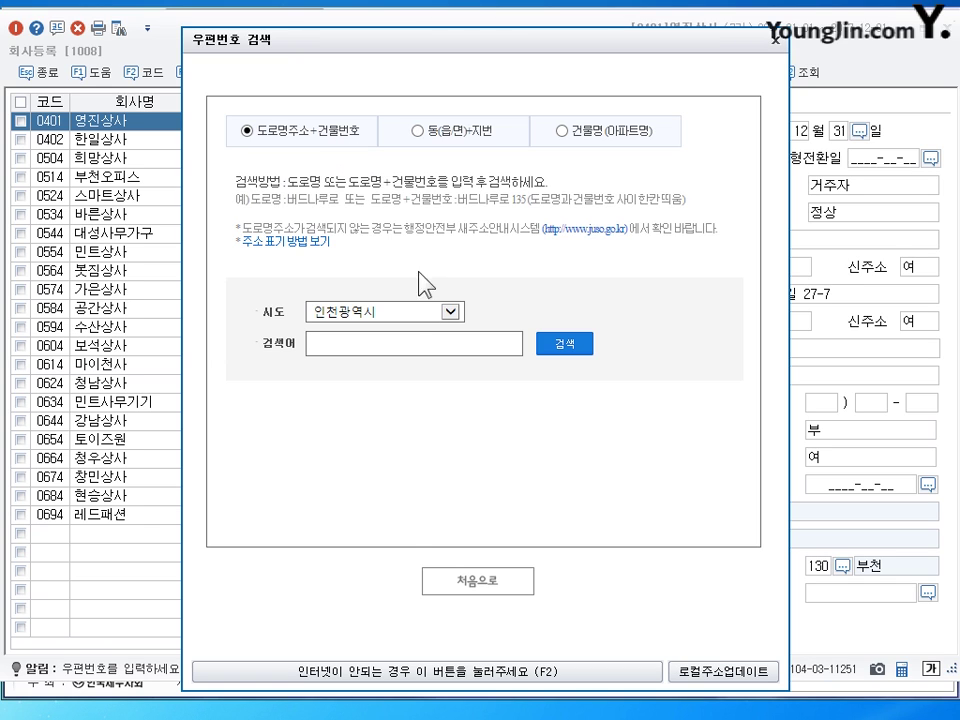
pyautogui.click(451, 311)
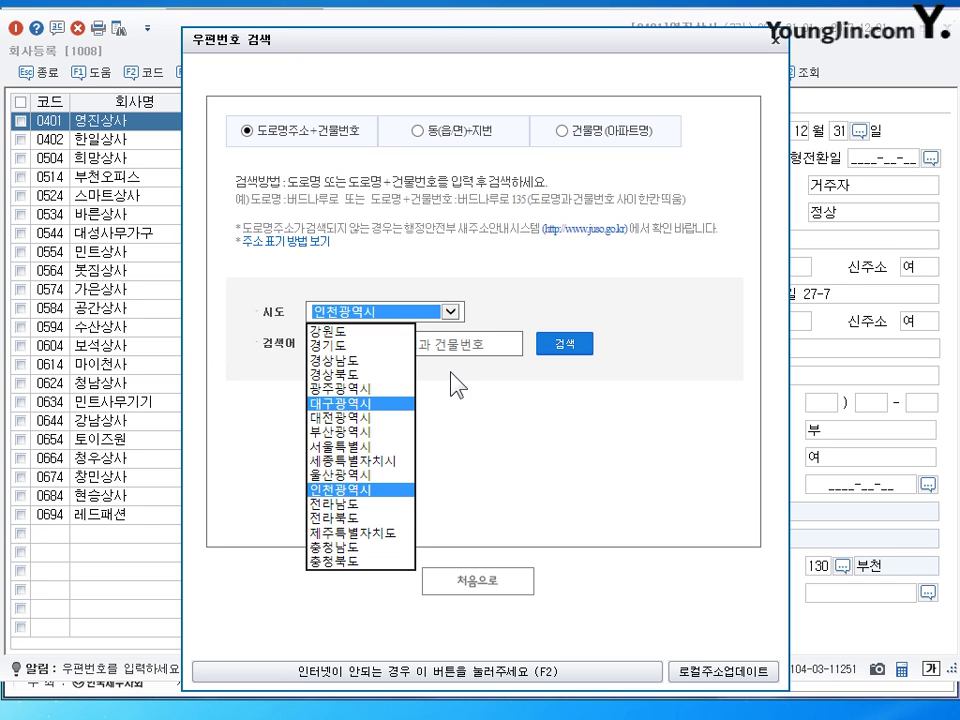
pyautogui.click(471, 343)
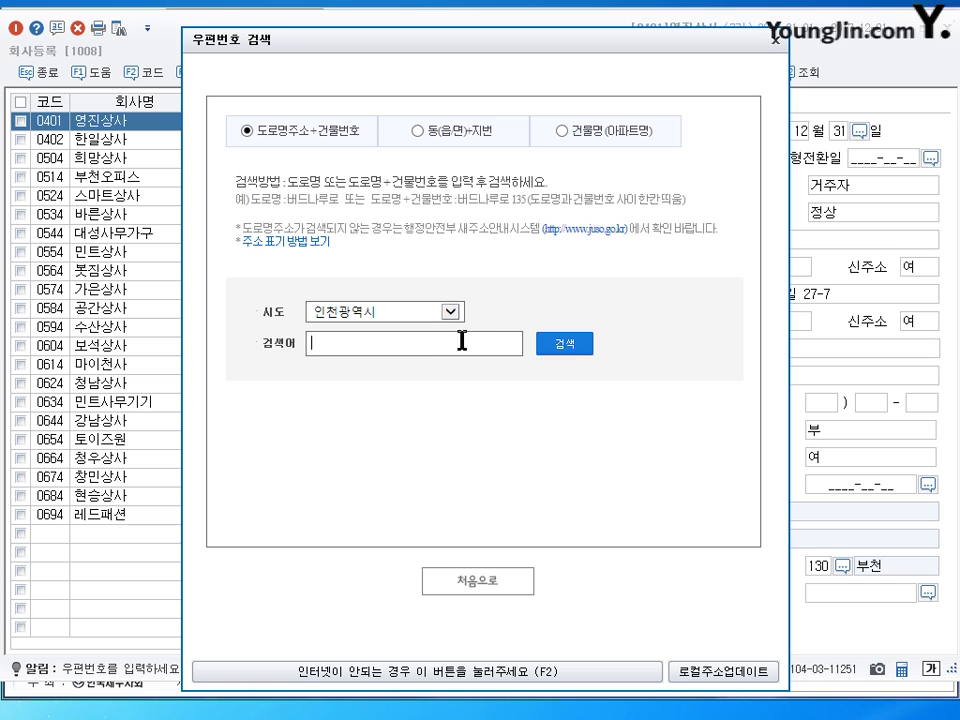
pyautogui.click(418, 133)
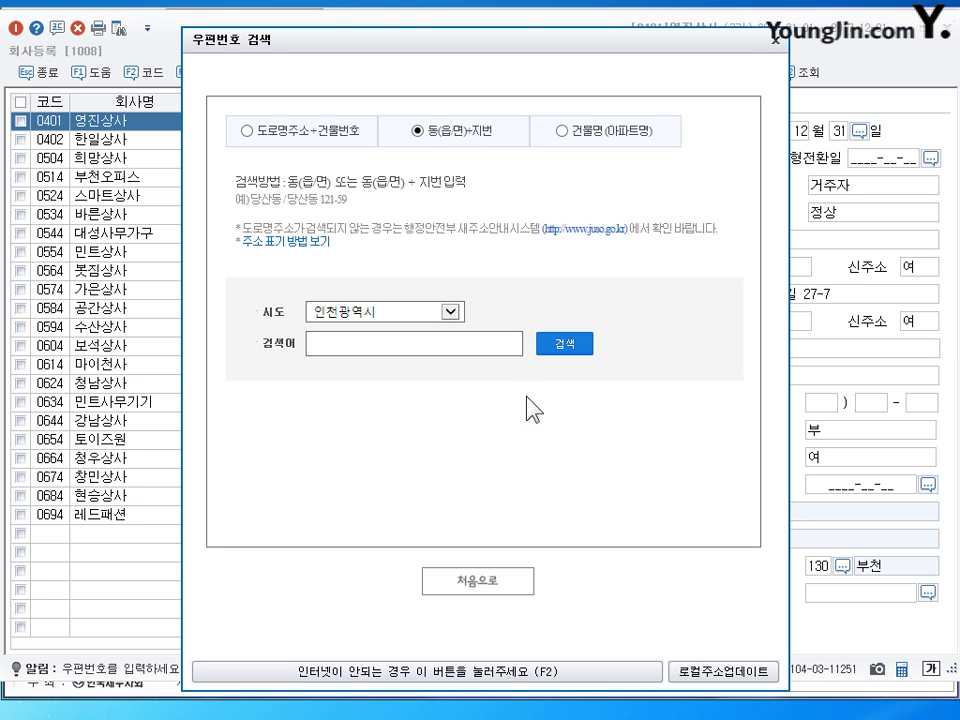
pyautogui.click(249, 138)
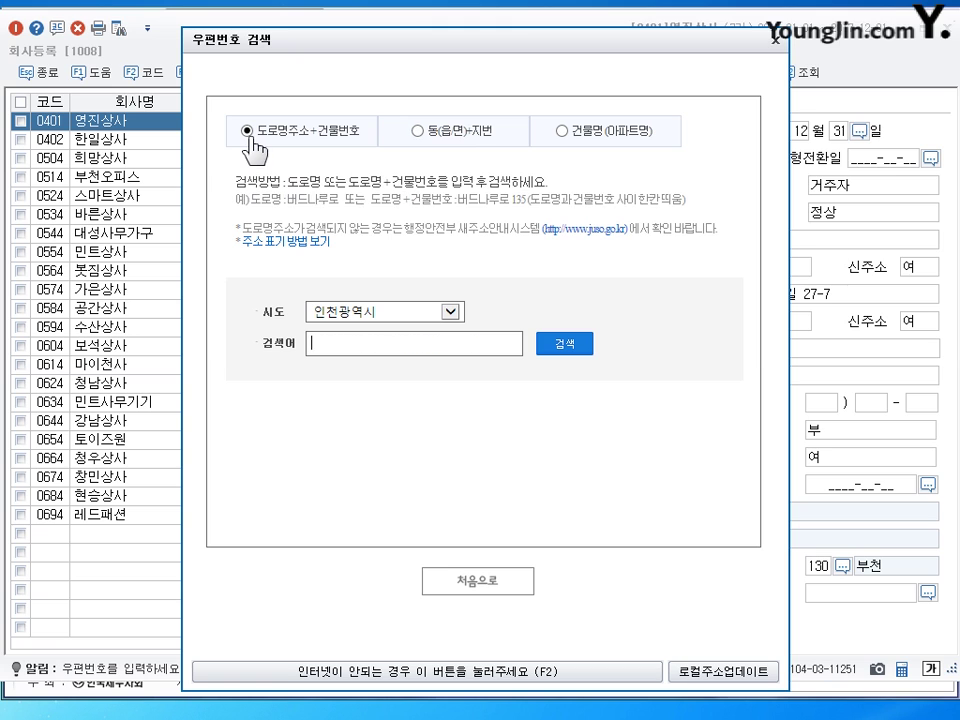
pyautogui.click(419, 138)
pyautogui.click(250, 138)
pyautogui.click(425, 138)
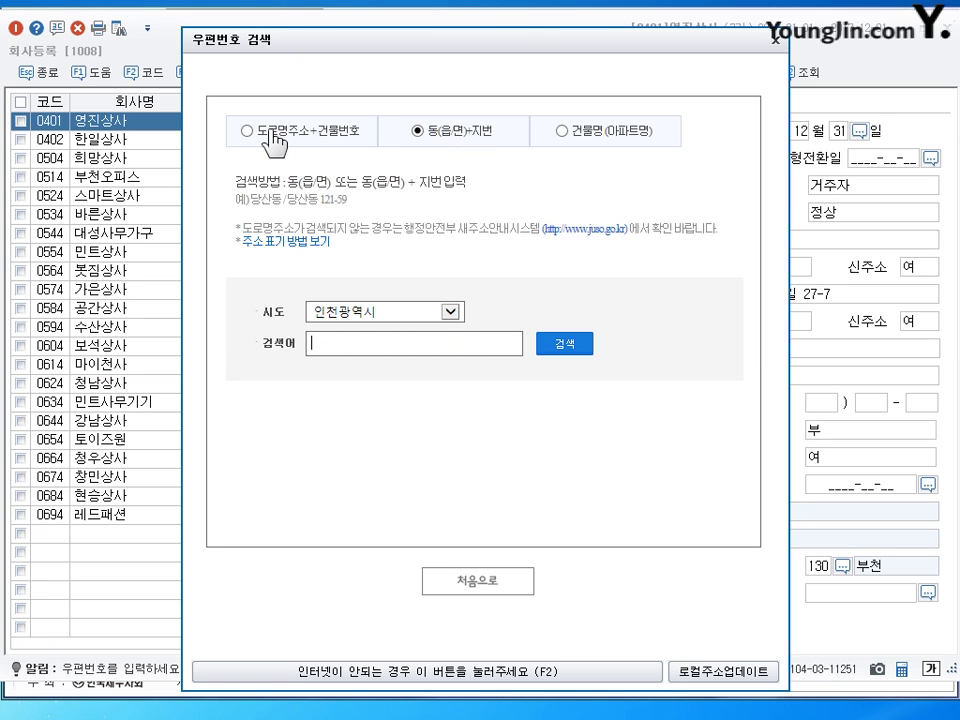
# Search by 도로명주소+건물번호 in 서울특별시 for the business's road address and apply the road-name result to 사업장주소
pyautogui.click(272, 132)
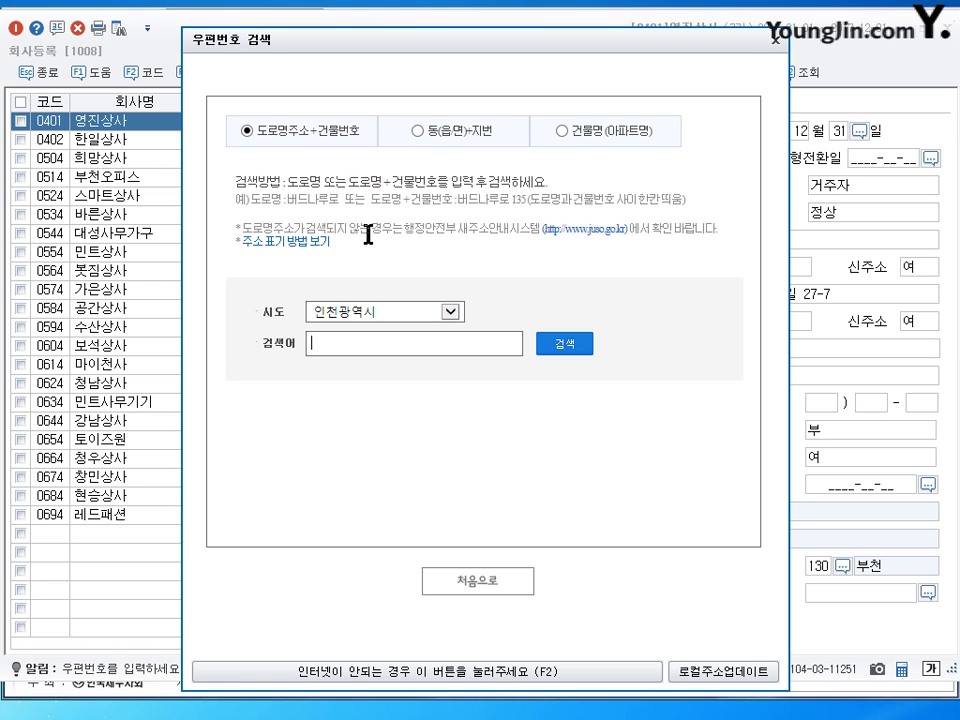
pyautogui.click(452, 311)
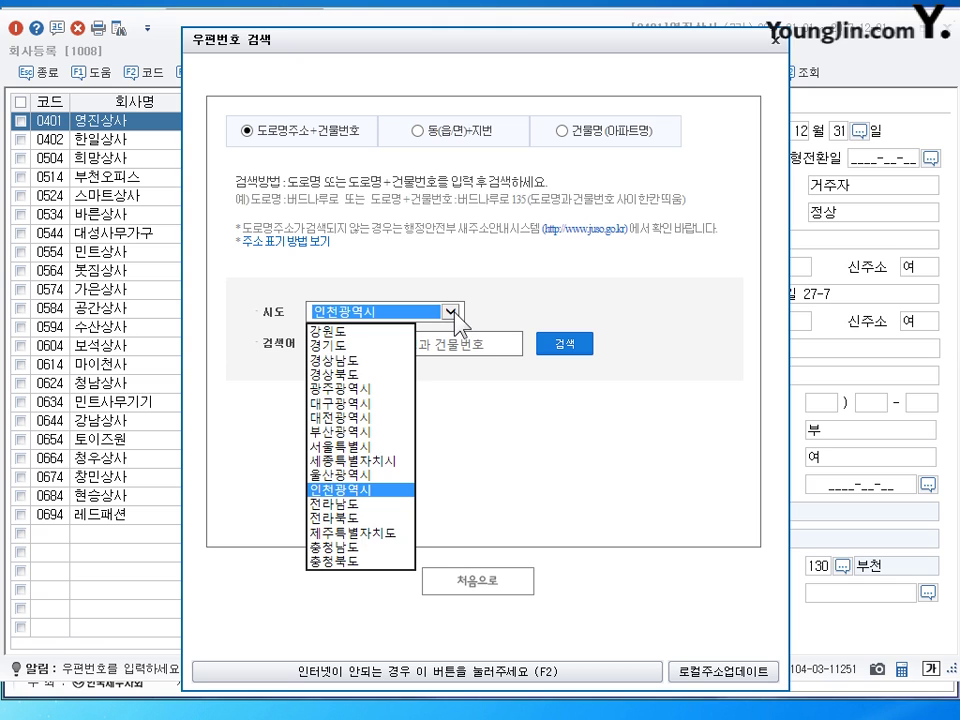
pyautogui.click(340, 455)
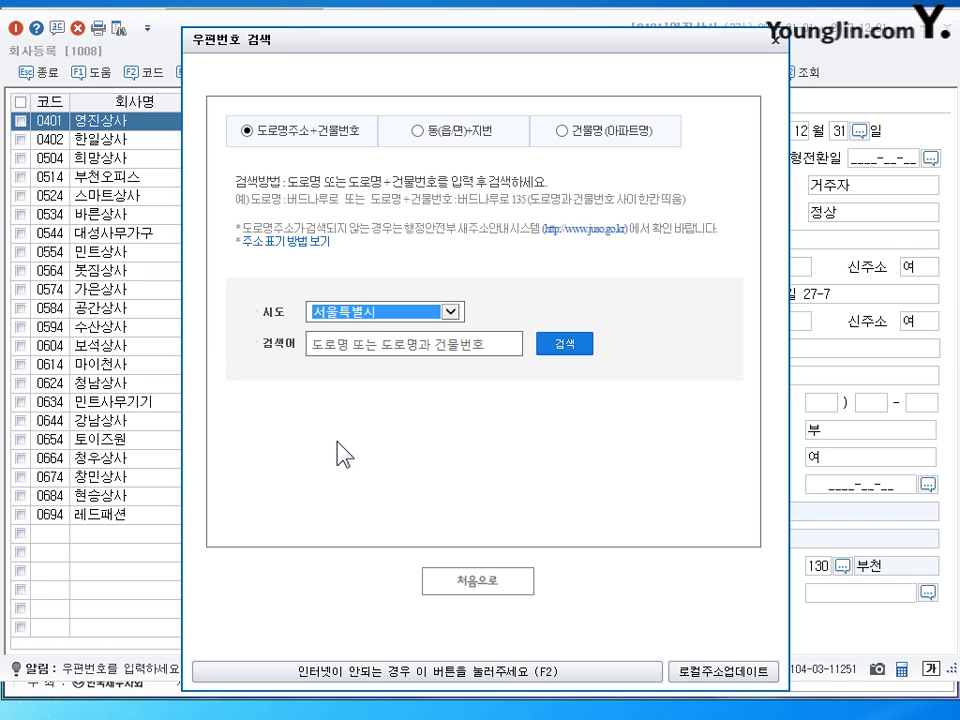
pyautogui.click(349, 344)
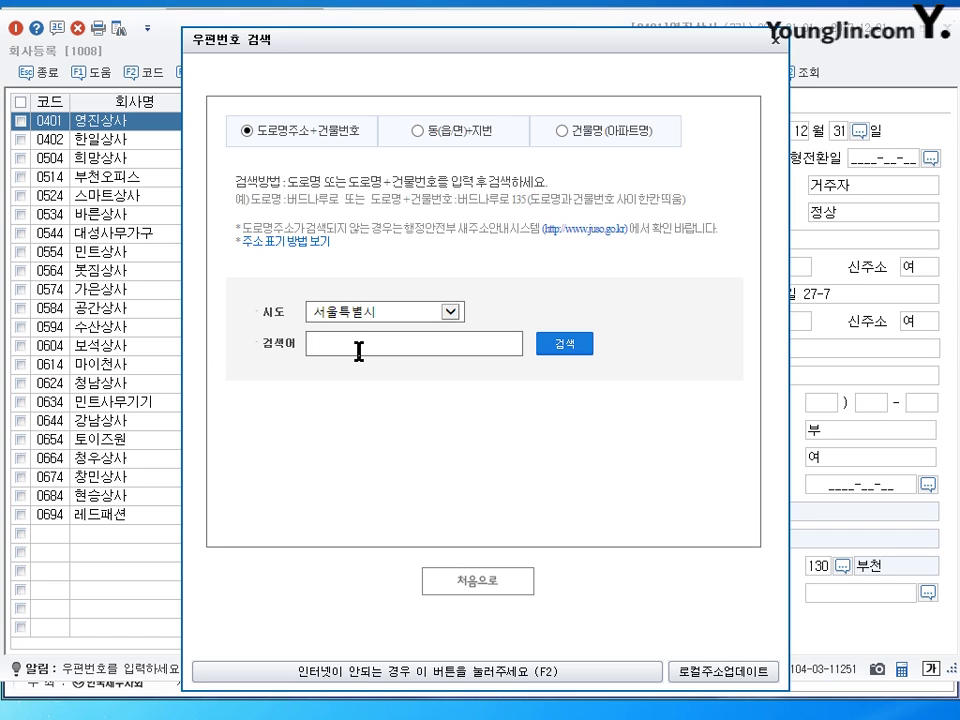
pyautogui.write('영등')
pyautogui.write('포ㄱ')
pyautogui.write('78')
pyautogui.write('길')
pyautogui.write(' 4')
pyautogui.click(566, 346)
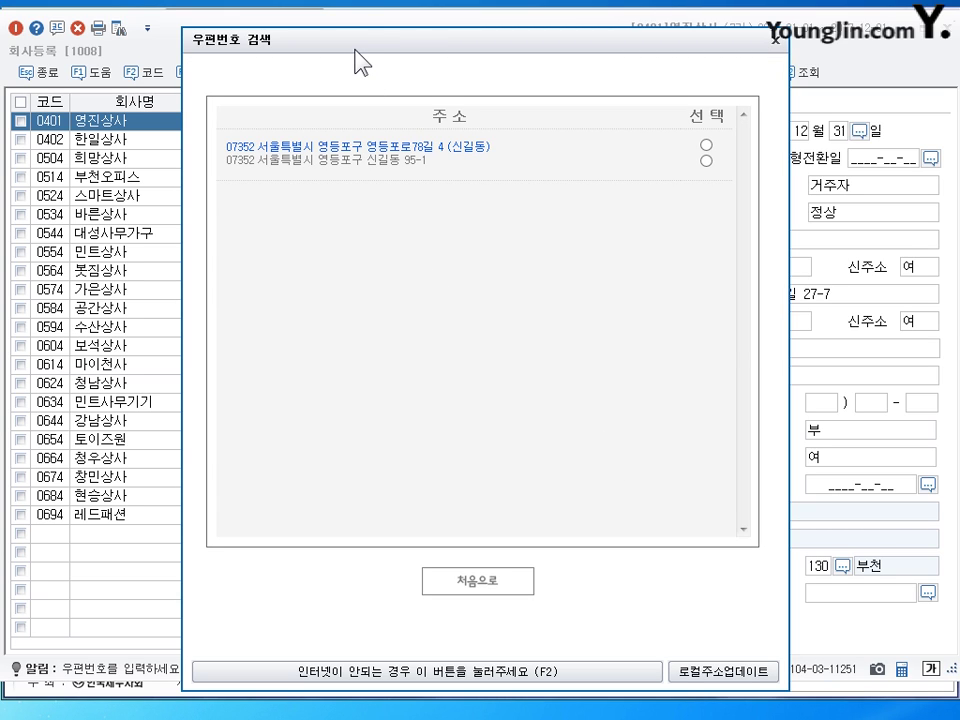
pyautogui.click(703, 148)
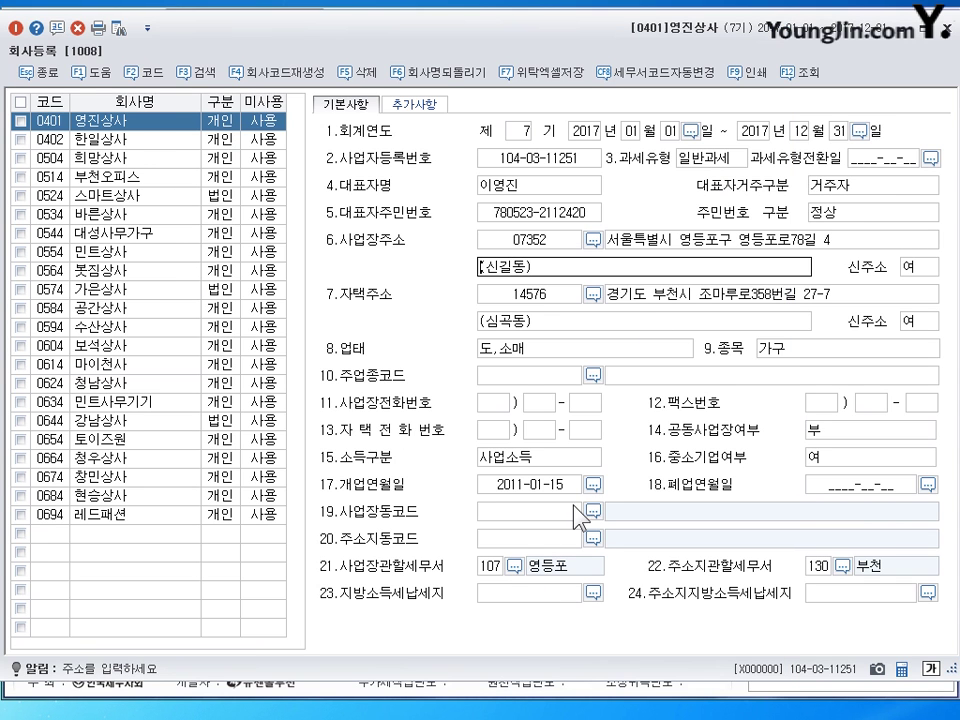
# Mark the postal code and the main and detail address lines of 사업장주소 with red strokes, and clear the annotations
pyautogui.click(679, 266)
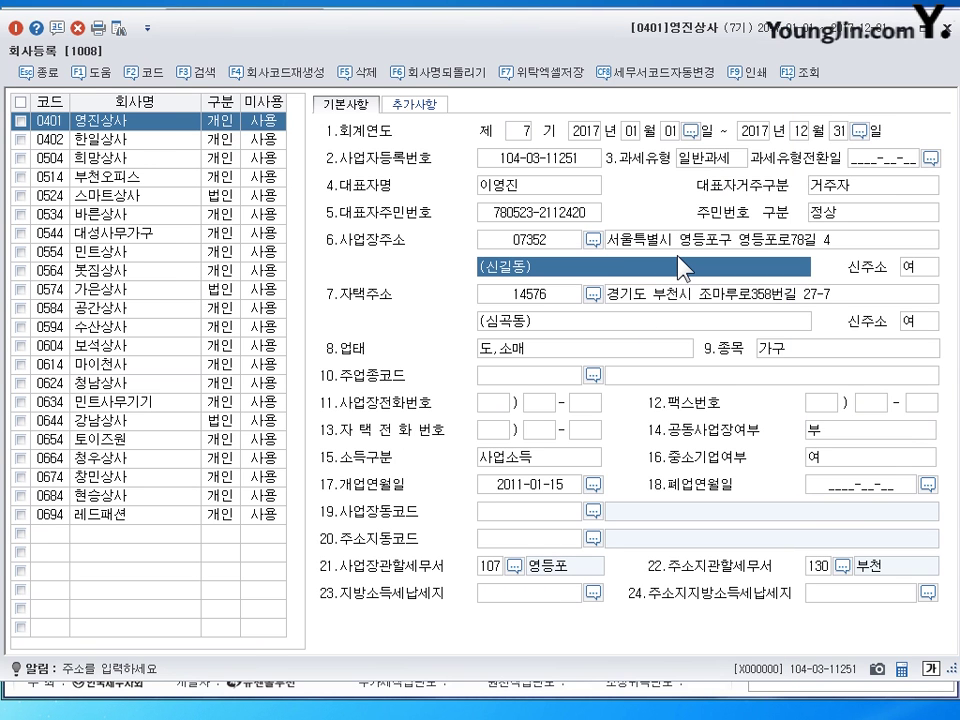
pyautogui.click(679, 241)
pyautogui.click(527, 270)
pyautogui.moveTo(612, 250)
pyautogui.mouseDown()
pyautogui.moveTo(714, 260)
pyautogui.moveTo(780, 244)
pyautogui.mouseUp()
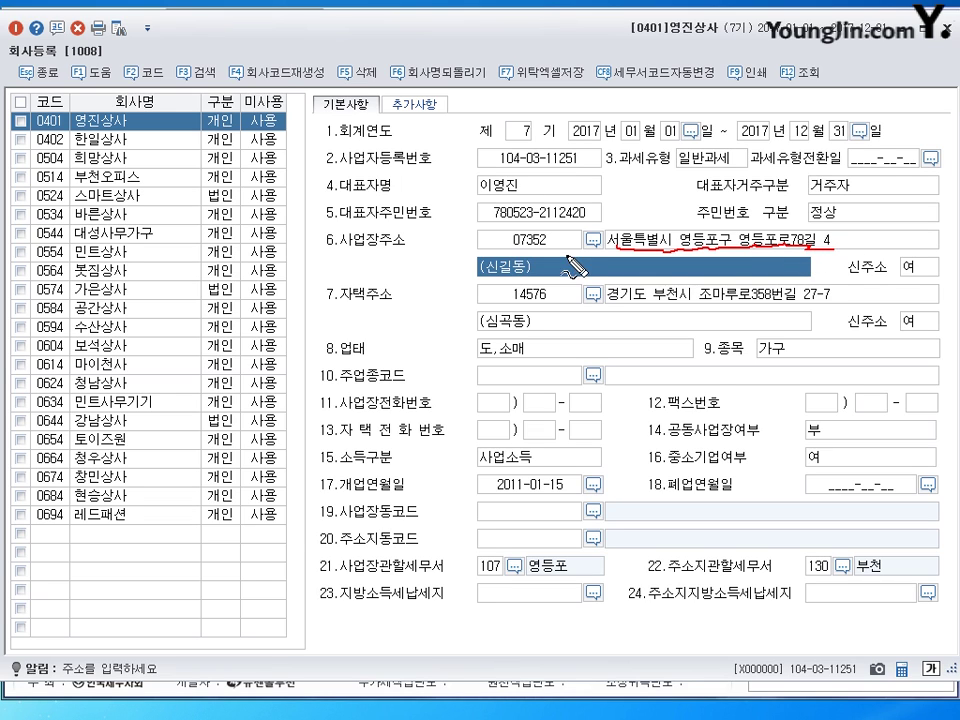
pyautogui.moveTo(562, 240)
pyautogui.mouseDown()
pyautogui.moveTo(555, 258)
pyautogui.moveTo(478, 269)
pyautogui.moveTo(625, 218)
pyautogui.moveTo(780, 226)
pyautogui.moveTo(806, 278)
pyautogui.mouseUp()
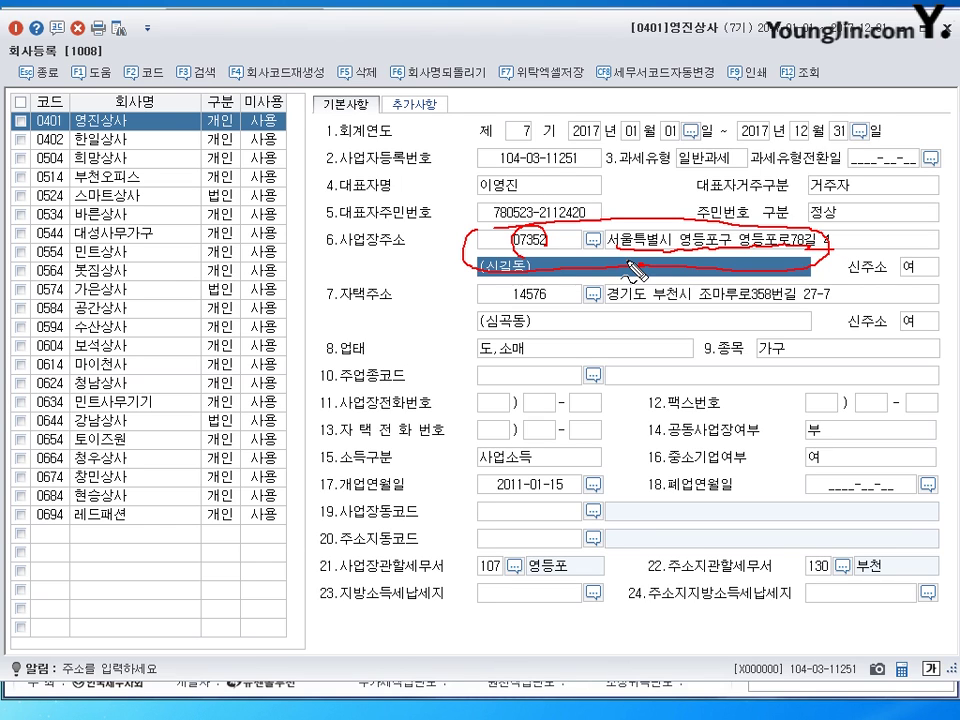
pyautogui.moveTo(612, 250)
pyautogui.mouseDown()
pyautogui.moveTo(660, 230)
pyautogui.moveTo(822, 245)
pyautogui.mouseUp()
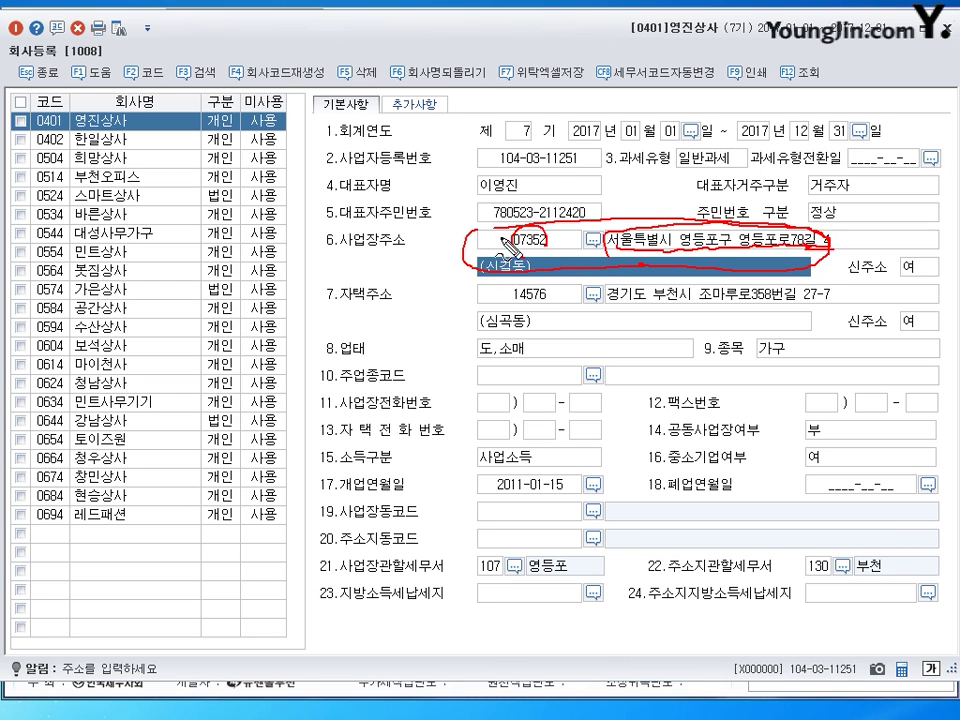
pyautogui.press('Escape')
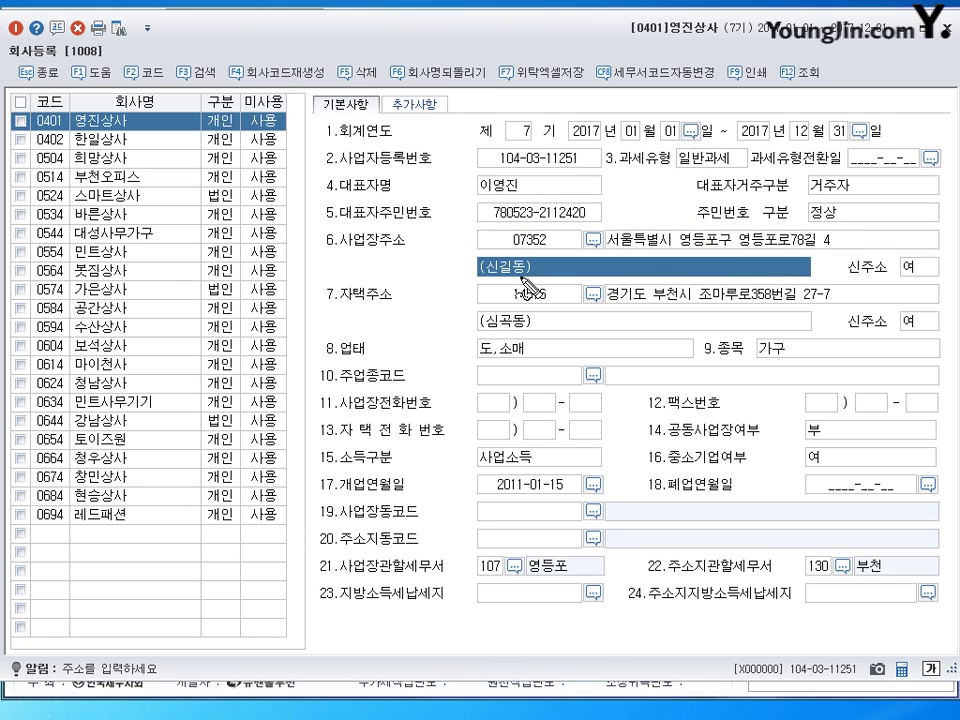
# Review the main and detail lines of 사업장주소 and view the 신주소 choices, keeping 여
pyautogui.hotkey('ctrl', '2')
pyautogui.click(713, 253)
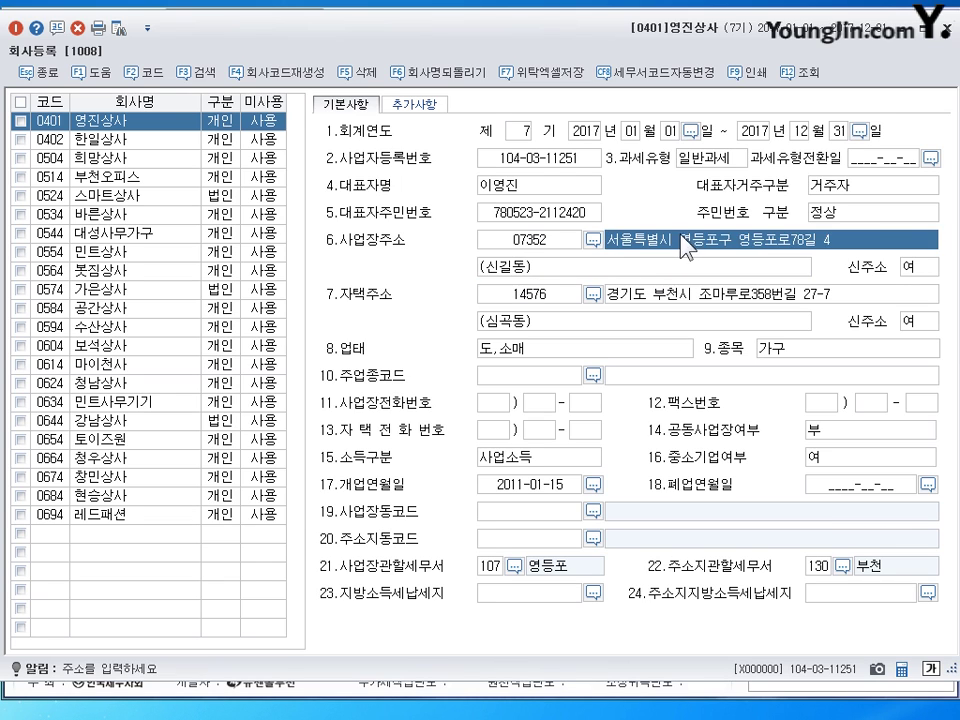
pyautogui.click(492, 280)
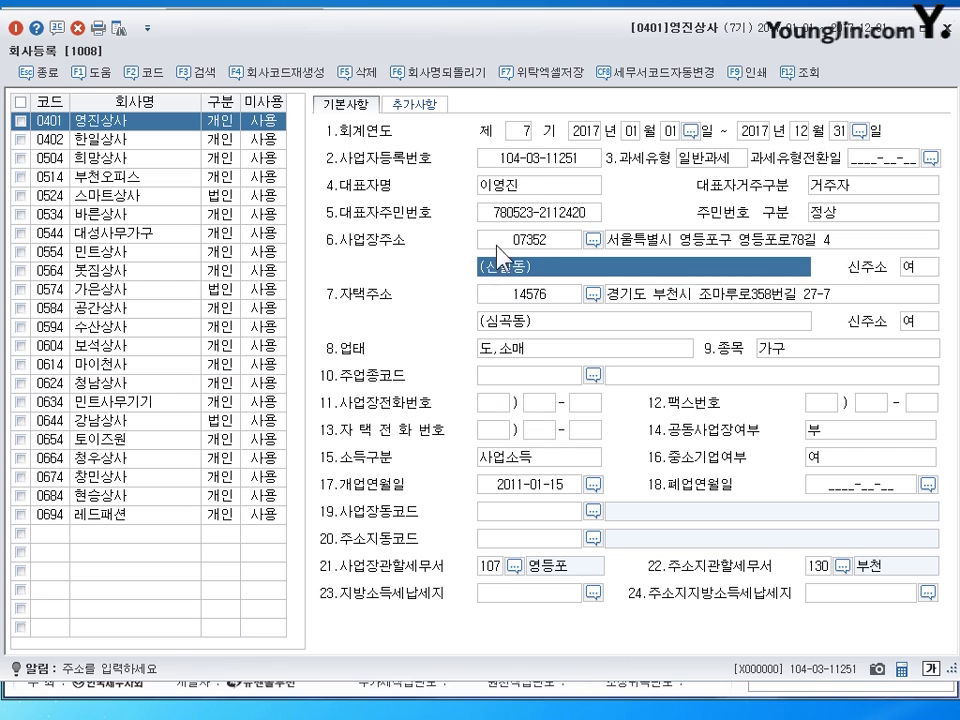
pyautogui.click(755, 250)
pyautogui.click(818, 241)
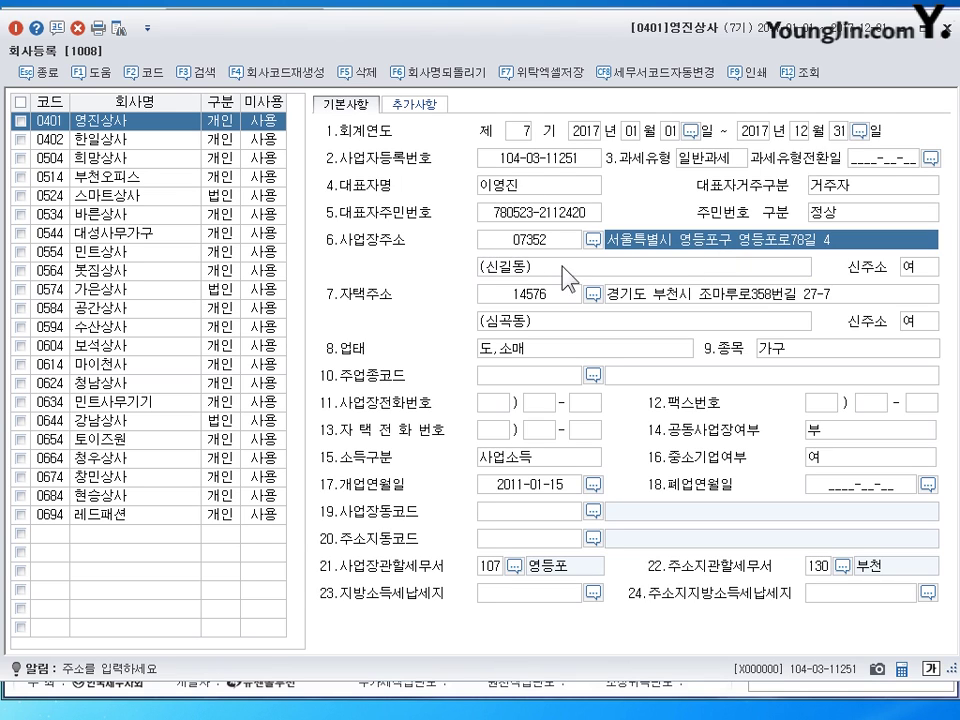
pyautogui.click(590, 266)
pyautogui.press('Return')
pyautogui.press('Return')
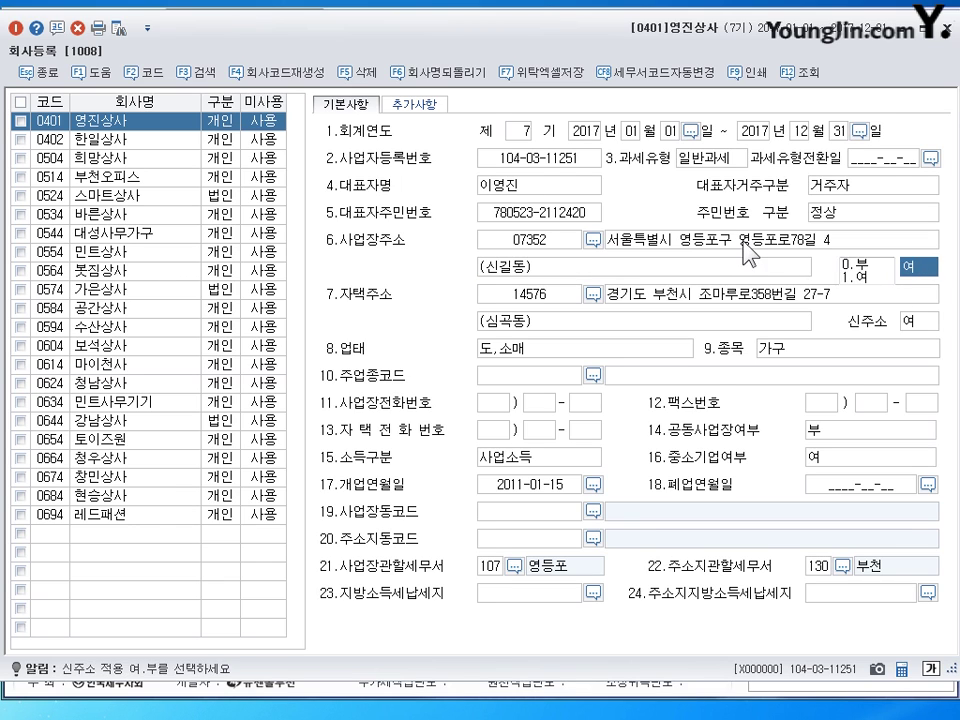
# Clear the detail line, the main address line and the postal code of 사업장주소
pyautogui.click(755, 268)
pyautogui.click(911, 267)
pyautogui.press('Return')
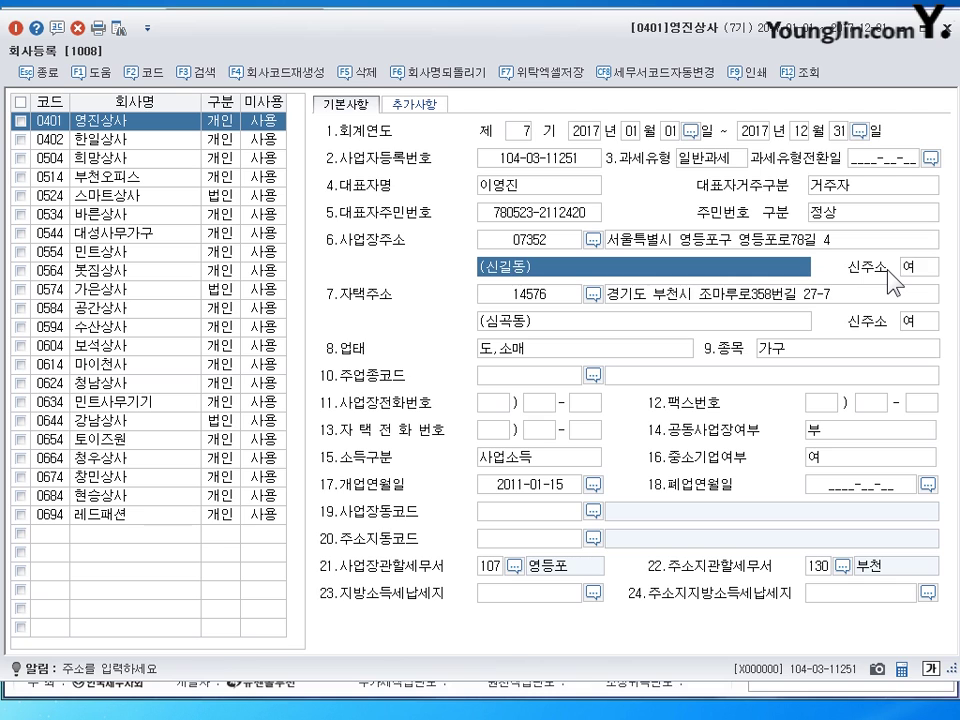
pyautogui.press('Delete')
pyautogui.press('Return')
pyautogui.press('Return')
pyautogui.press('Delete')
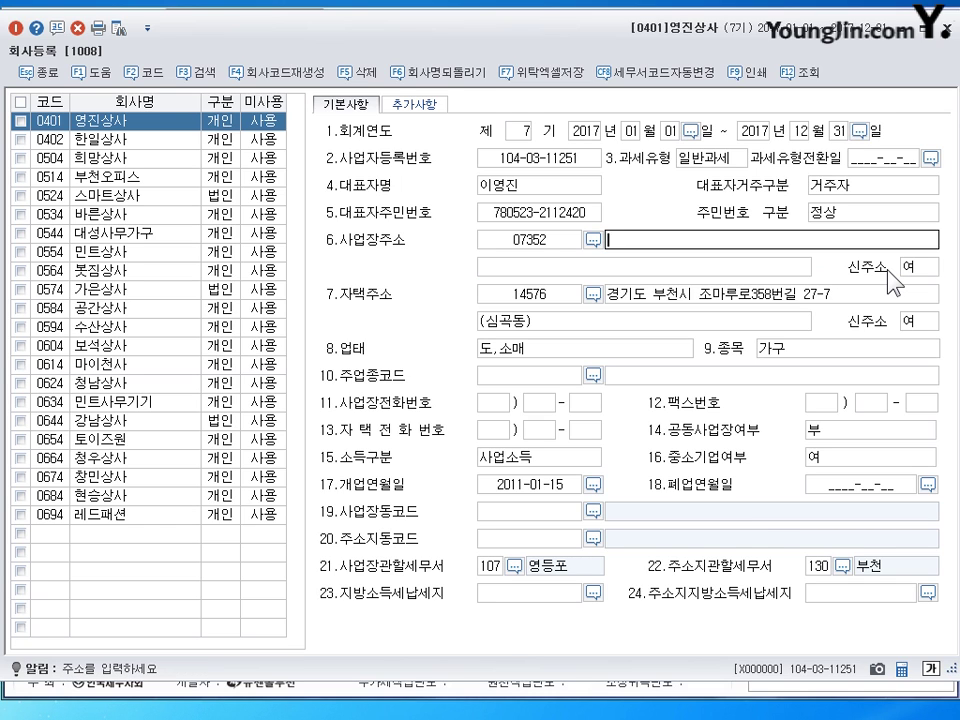
pyautogui.press('Return')
pyautogui.press('Up')
pyautogui.press('Delete')
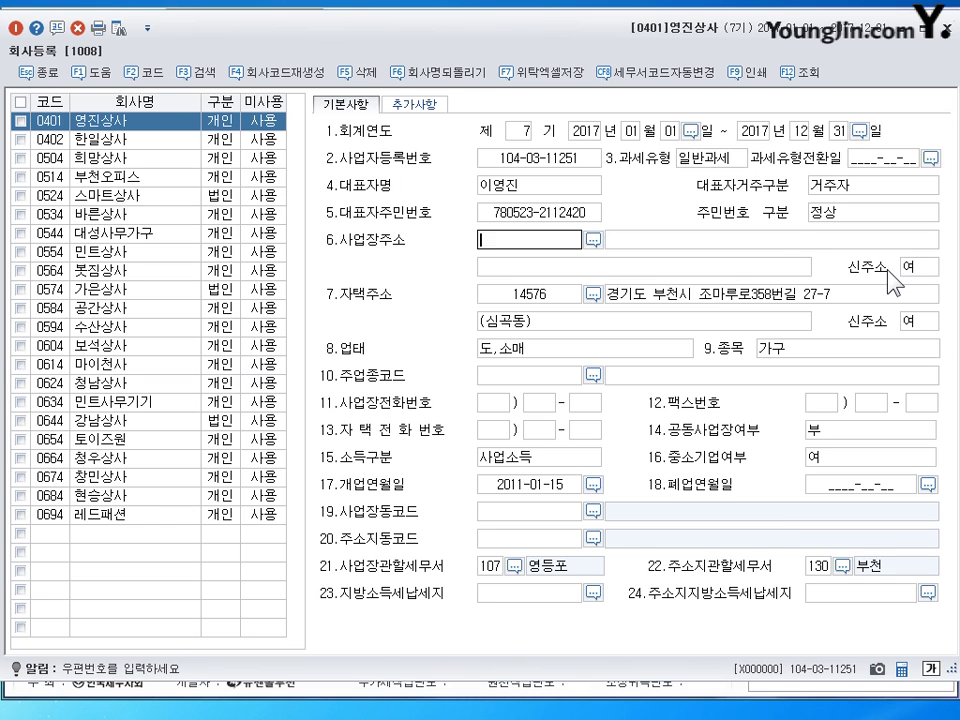
# Circle the 사업장주소 and 자택주소 labels in red, note 사업주 under 자택주소, connect the two labels, and clear the annotations
pyautogui.press('Return')
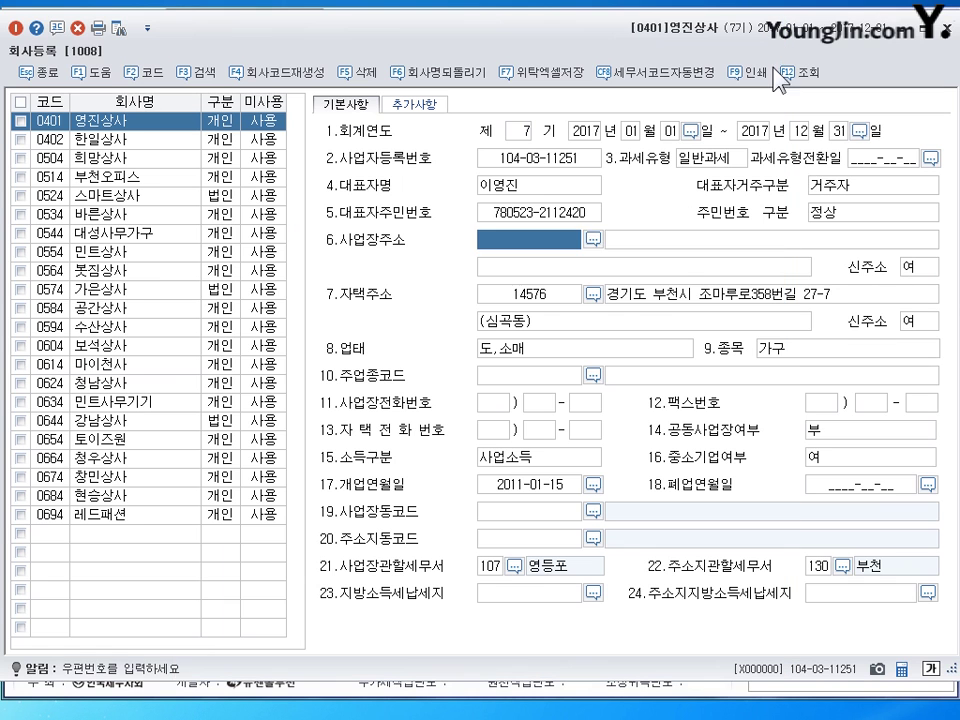
pyautogui.press('Escape')
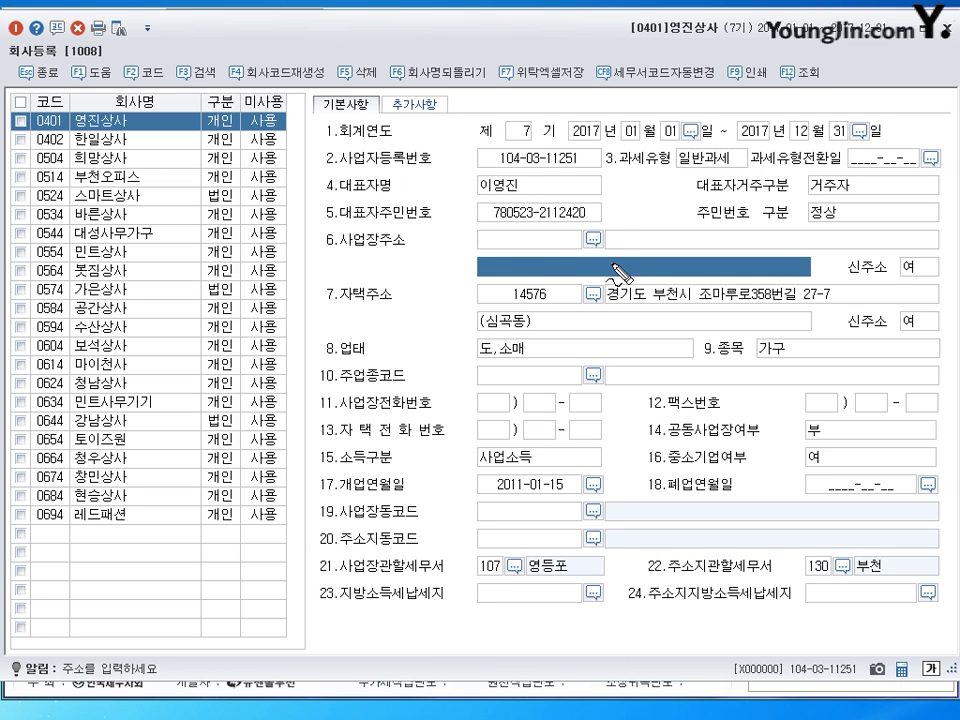
pyautogui.moveTo(414, 262)
pyautogui.mouseDown()
pyautogui.moveTo(347, 259)
pyautogui.moveTo(352, 231)
pyautogui.moveTo(415, 240)
pyautogui.moveTo(398, 256)
pyautogui.mouseUp()
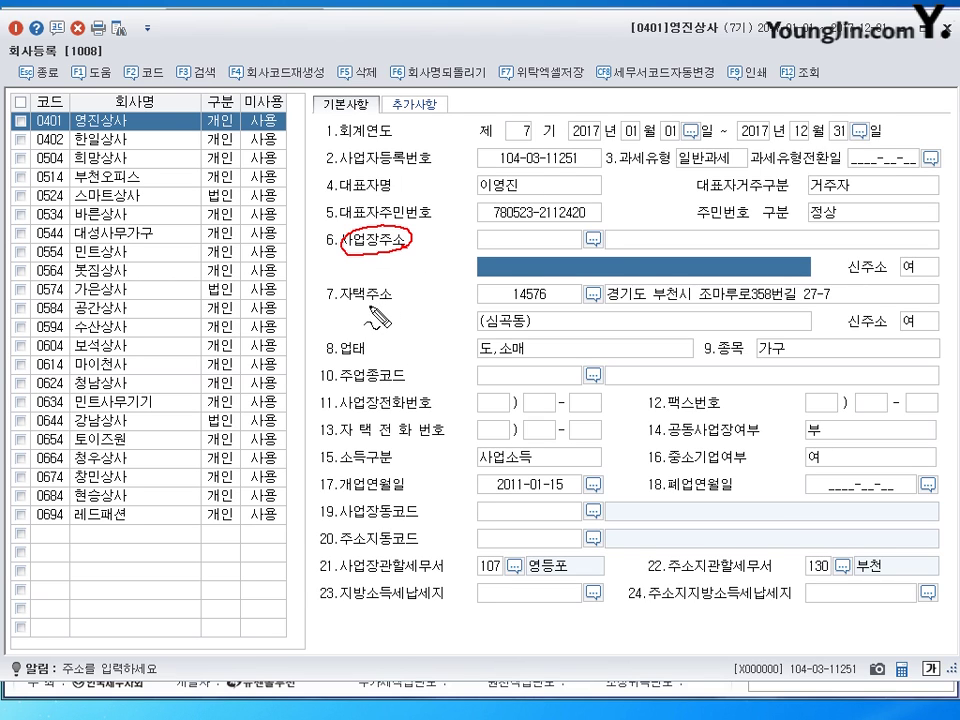
pyautogui.moveTo(345, 304)
pyautogui.mouseDown()
pyautogui.moveTo(380, 285)
pyautogui.moveTo(360, 325)
pyautogui.moveTo(398, 336)
pyautogui.moveTo(372, 322)
pyautogui.mouseUp()
pyautogui.moveTo(366, 324)
pyautogui.mouseDown()
pyautogui.moveTo(392, 342)
pyautogui.moveTo(392, 324)
pyautogui.moveTo(378, 328)
pyautogui.moveTo(380, 370)
pyautogui.moveTo(393, 322)
pyautogui.mouseUp()
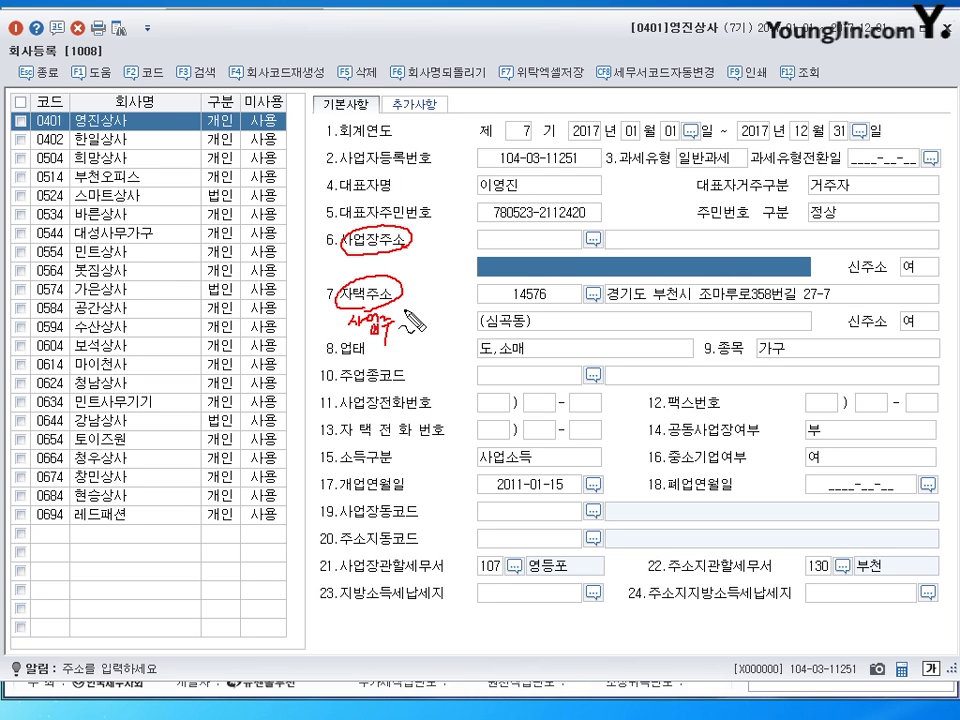
pyautogui.moveTo(338, 241)
pyautogui.mouseDown()
pyautogui.moveTo(318, 252)
pyautogui.moveTo(316, 270)
pyautogui.moveTo(330, 283)
pyautogui.moveTo(390, 267)
pyautogui.mouseUp()
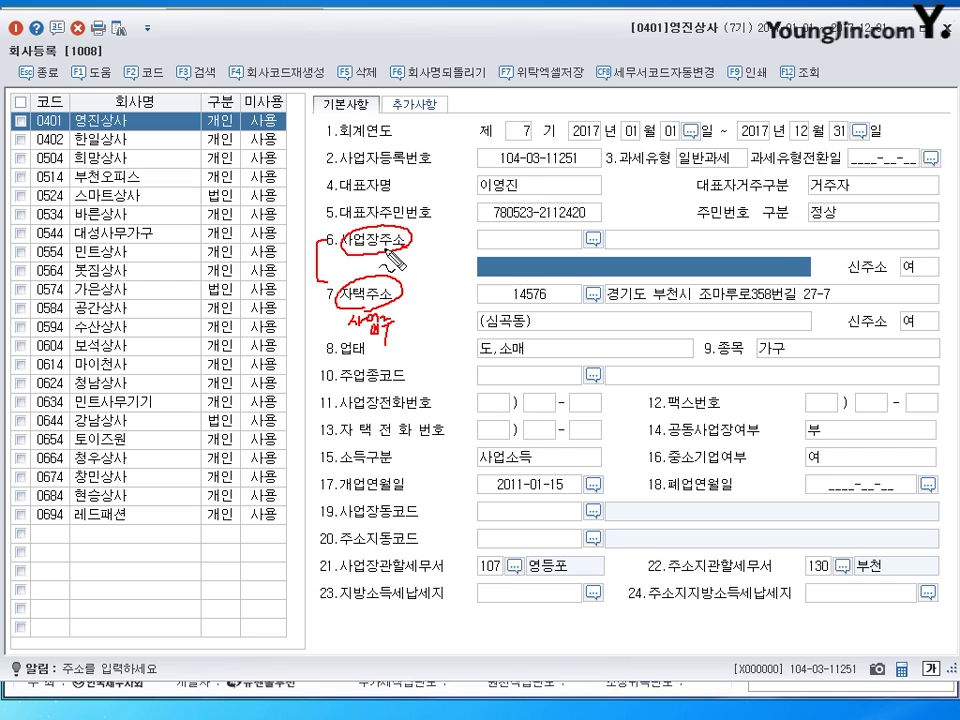
pyautogui.moveTo(378, 273); pyautogui.dragTo(392, 270)
pyautogui.moveTo(371, 336); pyautogui.dragTo(391, 321)
pyautogui.press('Escape')
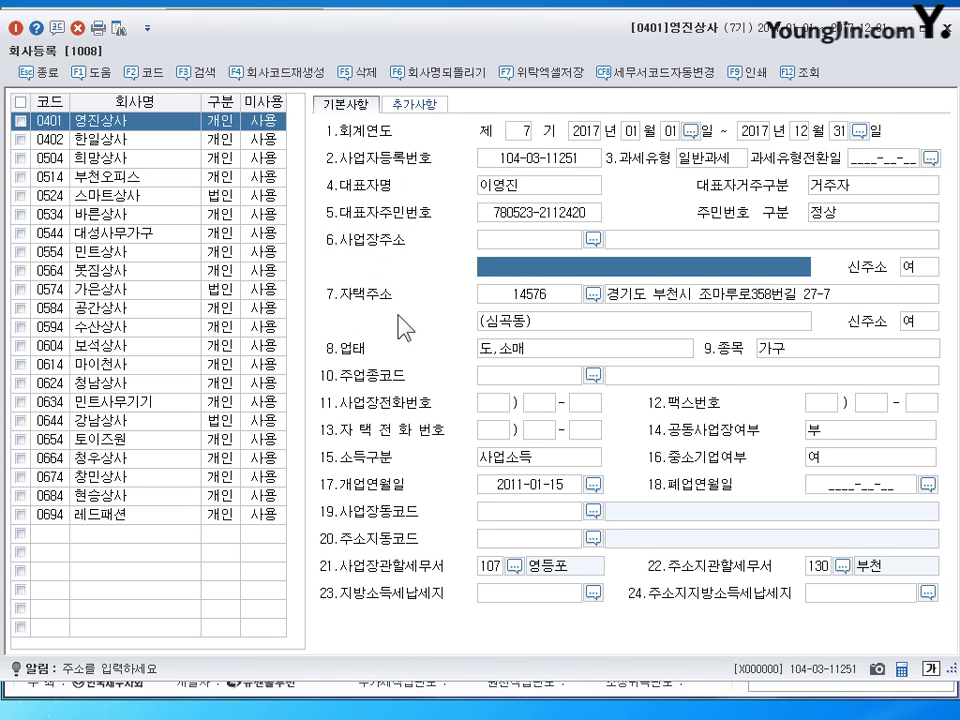
# Review the 업태, 종목 and 주업종코드 entries of 영진상사
pyautogui.click(514, 356)
pyautogui.click(810, 354)
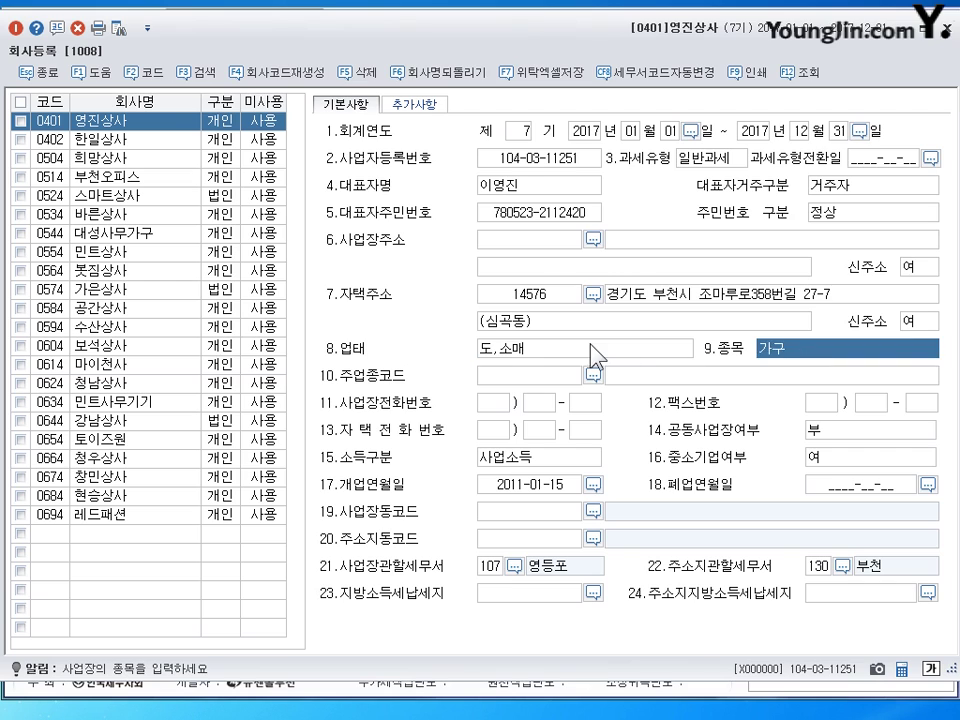
pyautogui.click(598, 356)
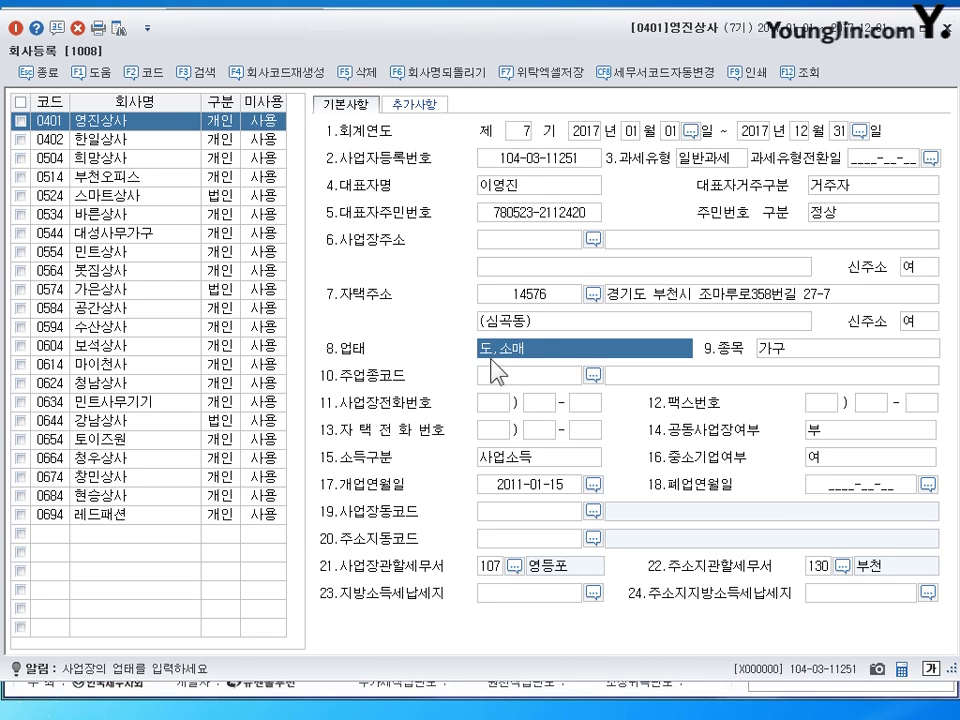
pyautogui.click(806, 354)
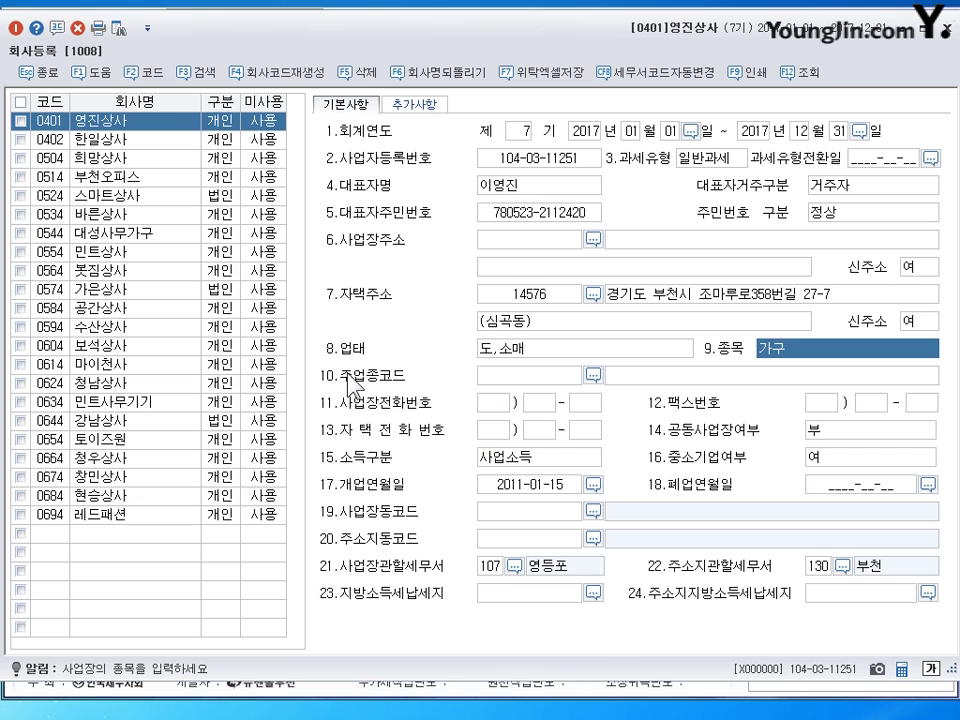
pyautogui.click(737, 379)
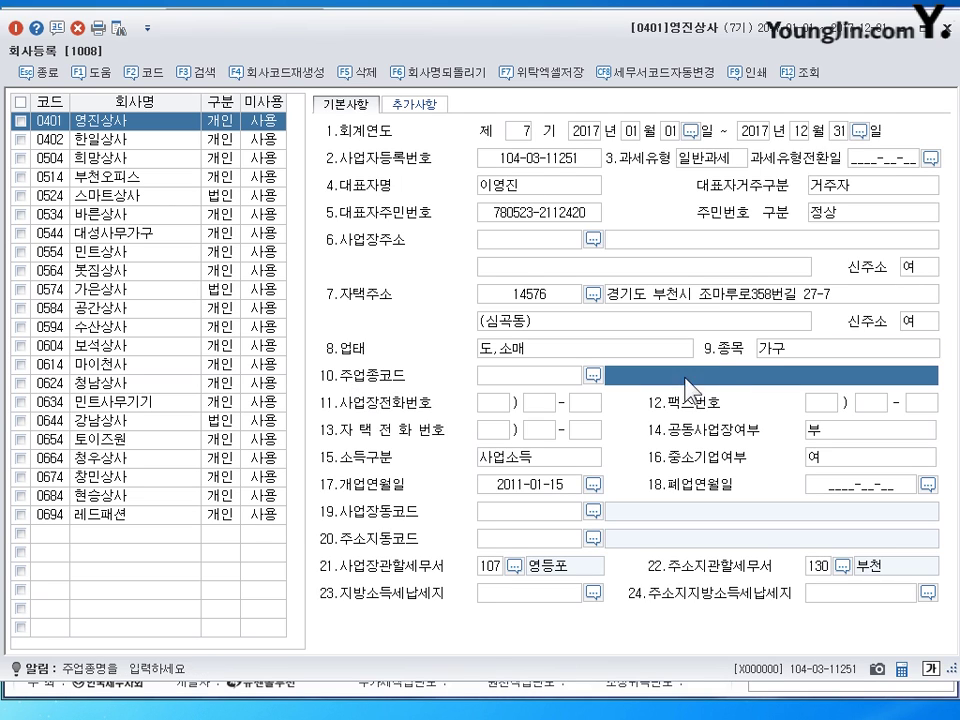
pyautogui.click(518, 377)
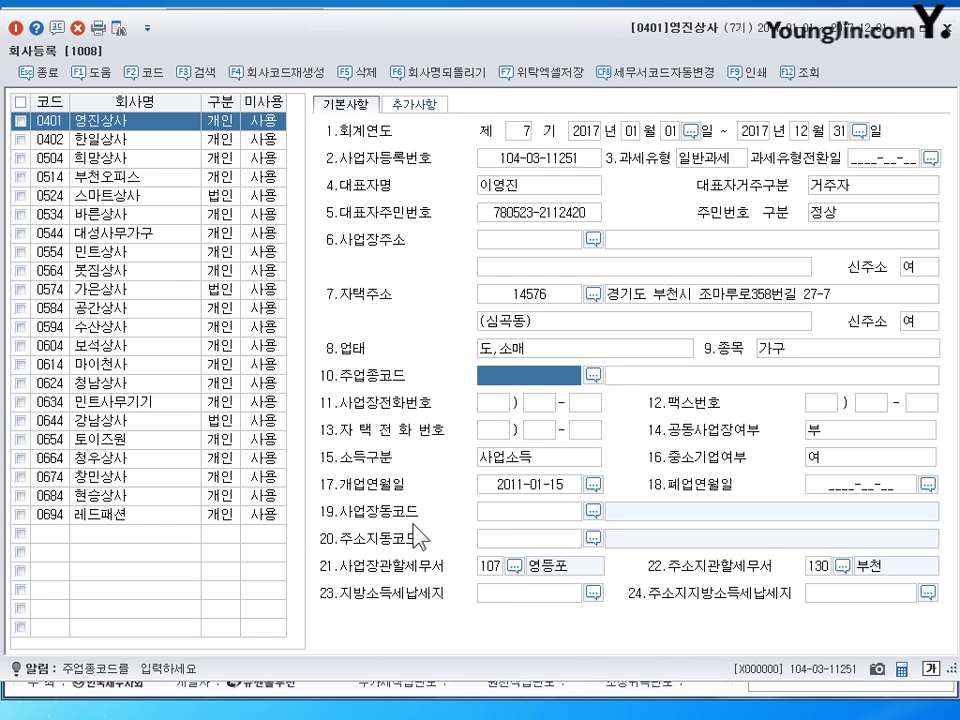
# View the 소득구분 choices, keeping 사업소득, and continue to 개업연월일
pyautogui.click(549, 457)
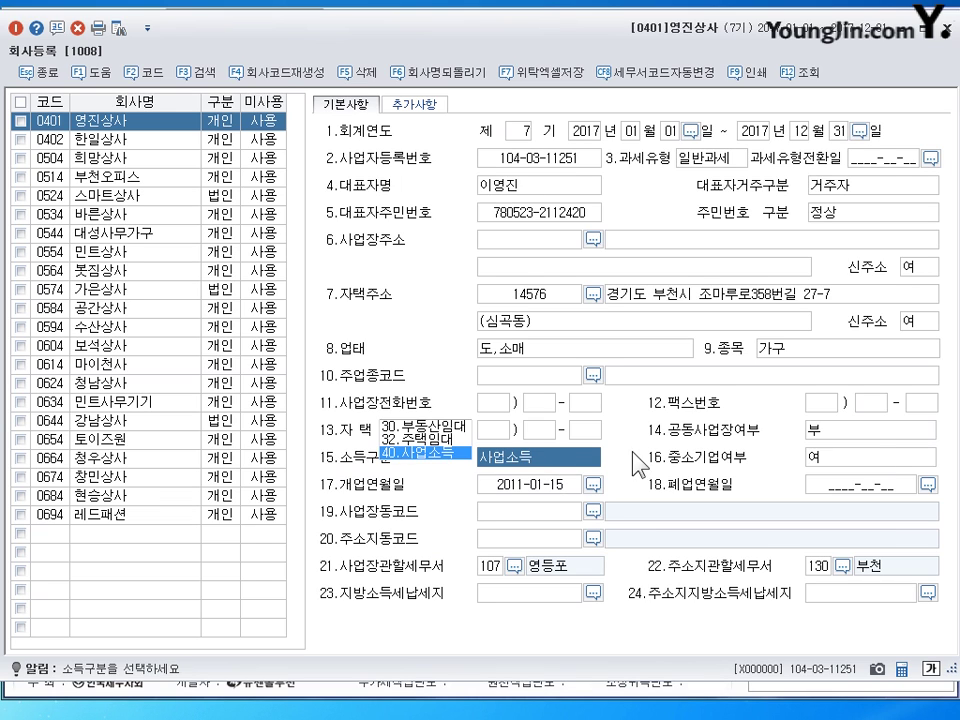
pyautogui.press('Return')
pyautogui.click(530, 458)
pyautogui.press('Return')
pyautogui.click(519, 462)
pyautogui.press('Return')
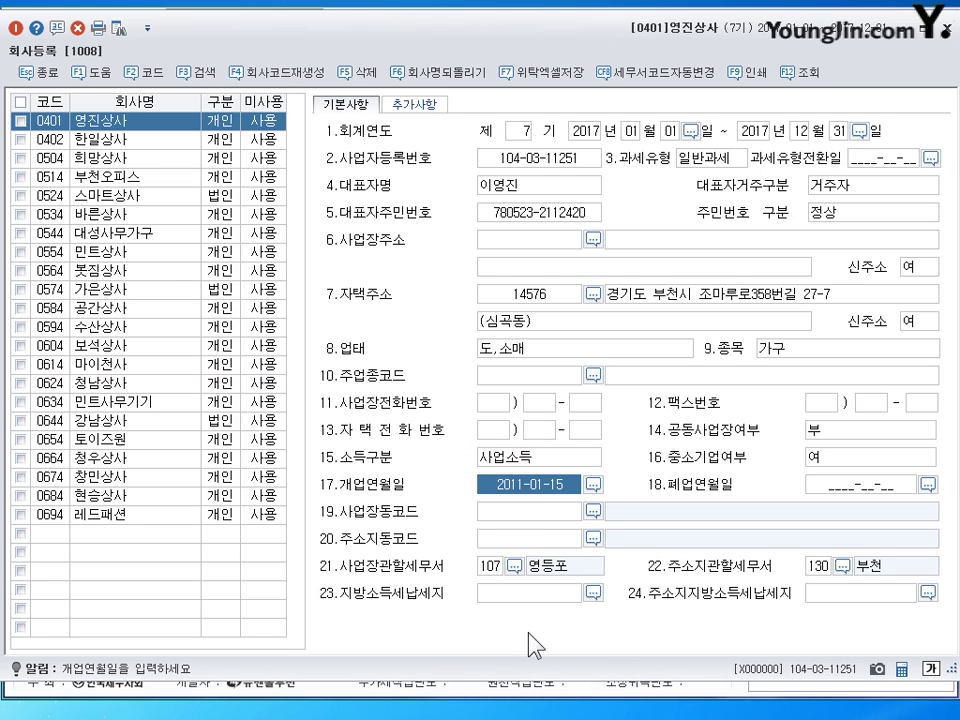
# Mark 사업장관할세무서, its office code, 사업장주소 and 자택주소 in red, star the tax office label, and clear the annotations
pyautogui.click(482, 564)
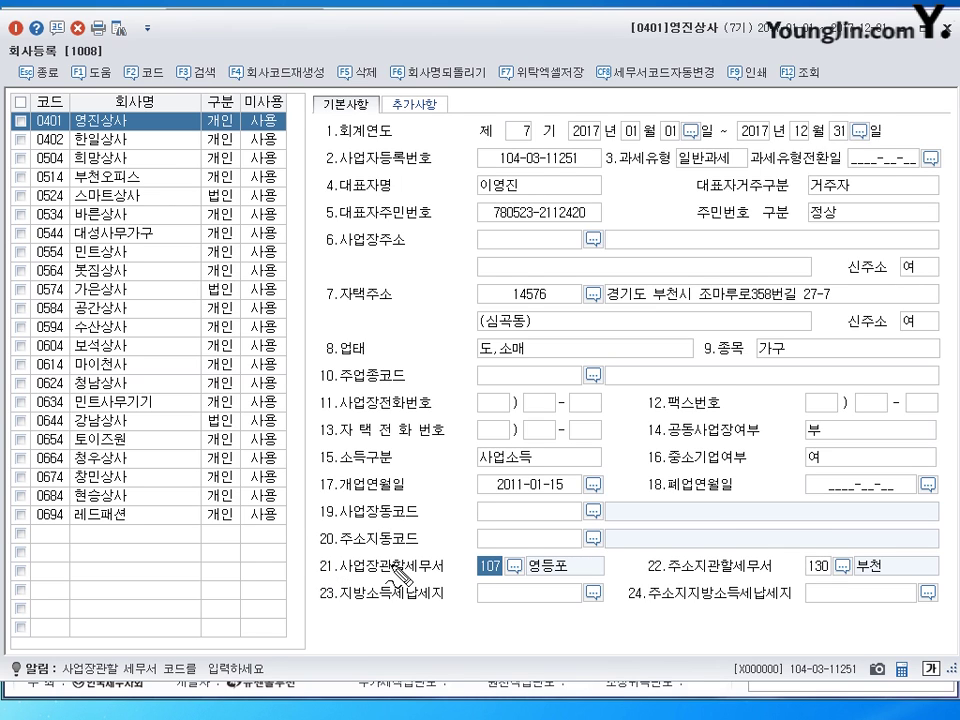
pyautogui.moveTo(398, 556)
pyautogui.mouseDown()
pyautogui.moveTo(365, 572)
pyautogui.moveTo(414, 582)
pyautogui.mouseUp()
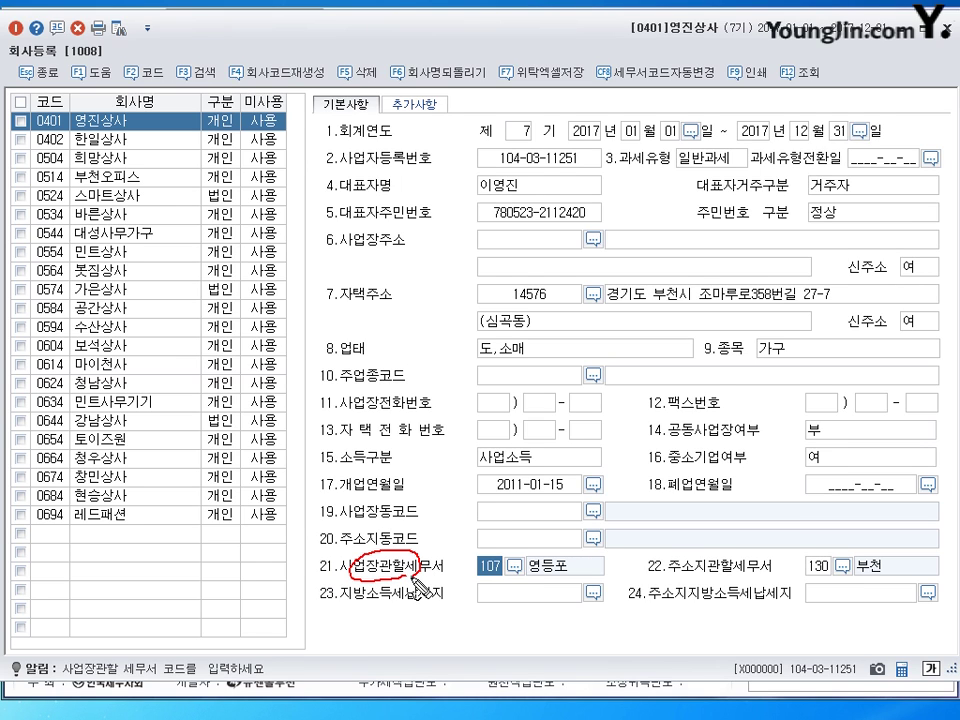
pyautogui.moveTo(388, 250)
pyautogui.mouseDown()
pyautogui.moveTo(366, 234)
pyautogui.moveTo(396, 263)
pyautogui.mouseUp()
pyautogui.hotkey('ctrl', 'z')
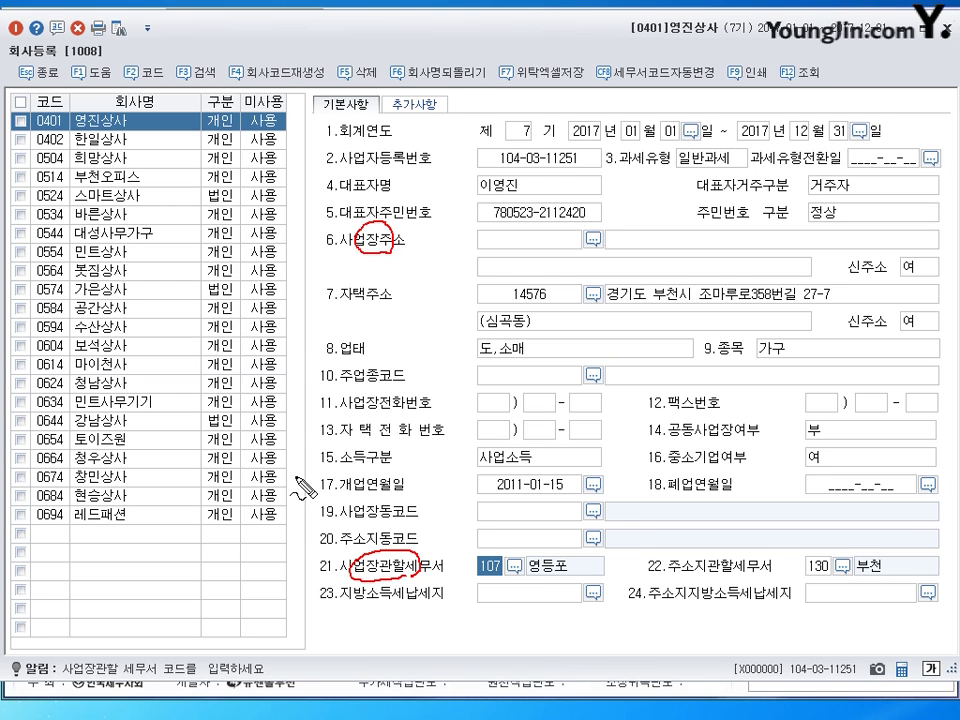
pyautogui.moveTo(530, 548)
pyautogui.mouseDown()
pyautogui.moveTo(482, 562)
pyautogui.moveTo(490, 576)
pyautogui.moveTo(545, 592)
pyautogui.mouseUp()
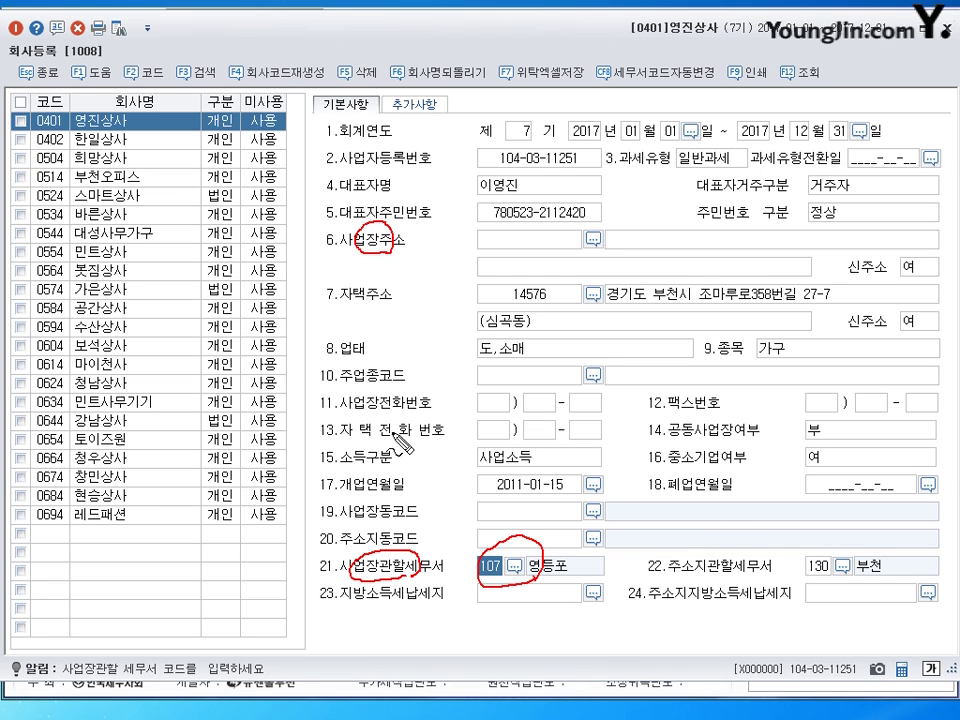
pyautogui.moveTo(392, 278); pyautogui.dragTo(396, 302)
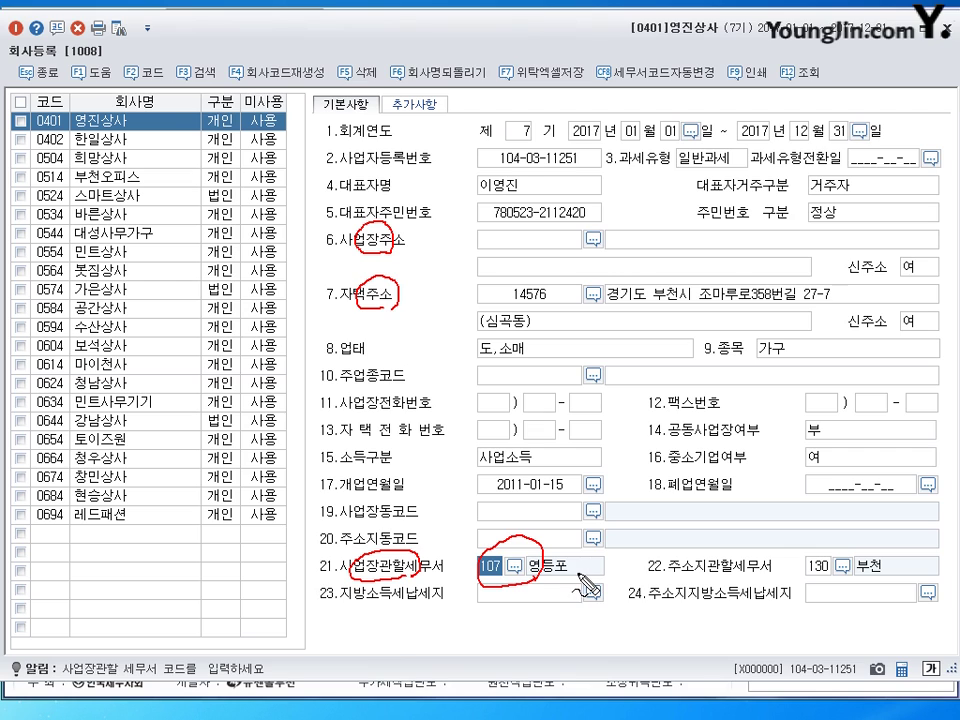
pyautogui.moveTo(568, 592); pyautogui.dragTo(588, 580)
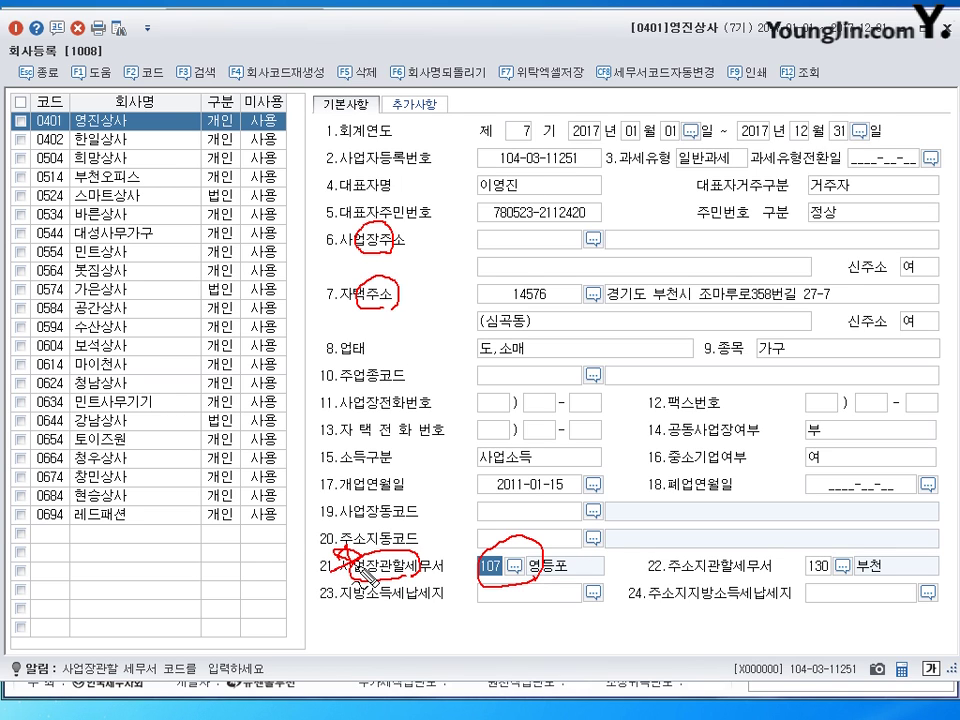
pyautogui.press('e')
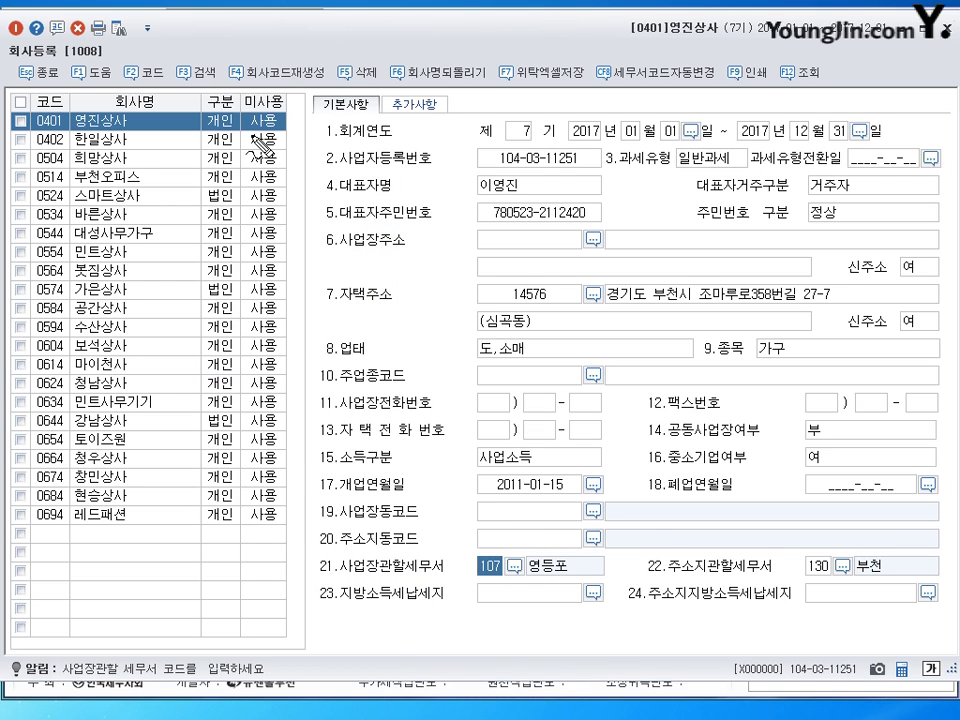
# Circle the key 회사등록 entries in red, from 구분 and 사업자등록번호 through 개업연월일 and 사업장관할세무서, and clear the annotations
pyautogui.moveTo(222, 118)
pyautogui.mouseDown()
pyautogui.moveTo(210, 123)
pyautogui.moveTo(220, 100)
pyautogui.mouseUp()
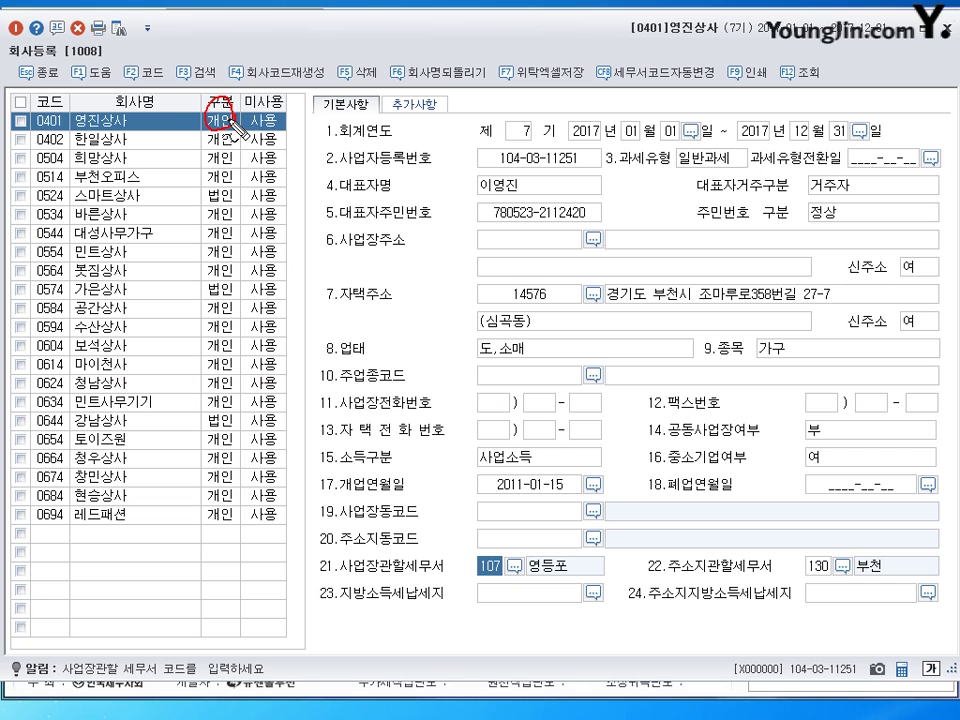
pyautogui.moveTo(525, 168)
pyautogui.mouseDown()
pyautogui.moveTo(514, 158)
pyautogui.moveTo(530, 150)
pyautogui.moveTo(565, 160)
pyautogui.mouseUp()
pyautogui.moveTo(727, 160)
pyautogui.mouseDown()
pyautogui.moveTo(682, 152)
pyautogui.moveTo(712, 168)
pyautogui.mouseUp()
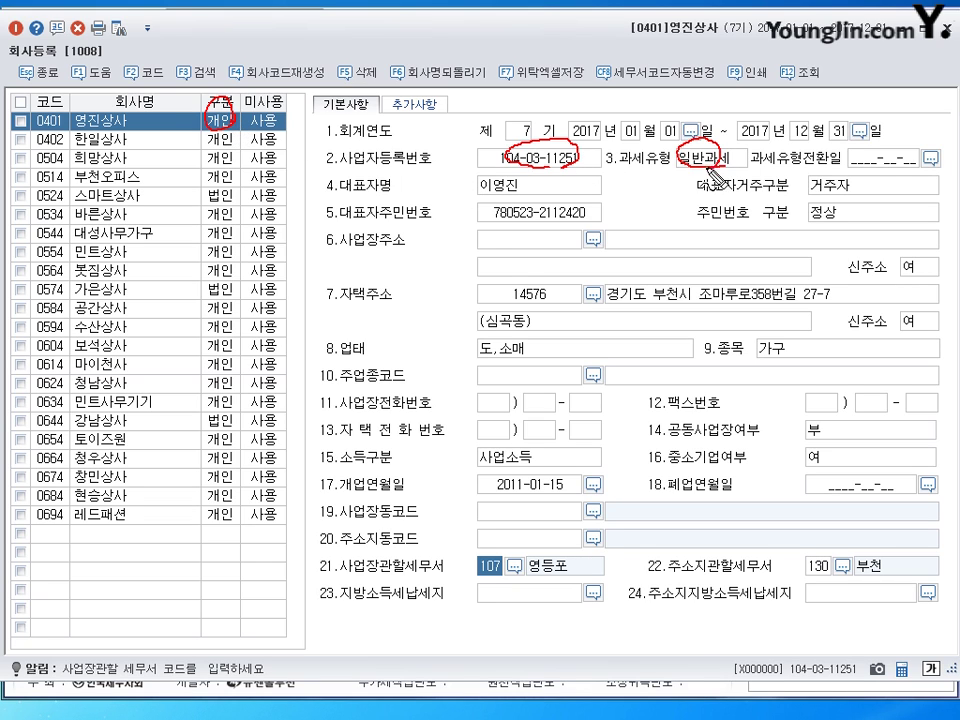
pyautogui.moveTo(480, 190)
pyautogui.mouseDown()
pyautogui.moveTo(505, 180)
pyautogui.moveTo(476, 192)
pyautogui.moveTo(505, 233)
pyautogui.moveTo(585, 215)
pyautogui.moveTo(490, 205)
pyautogui.mouseUp()
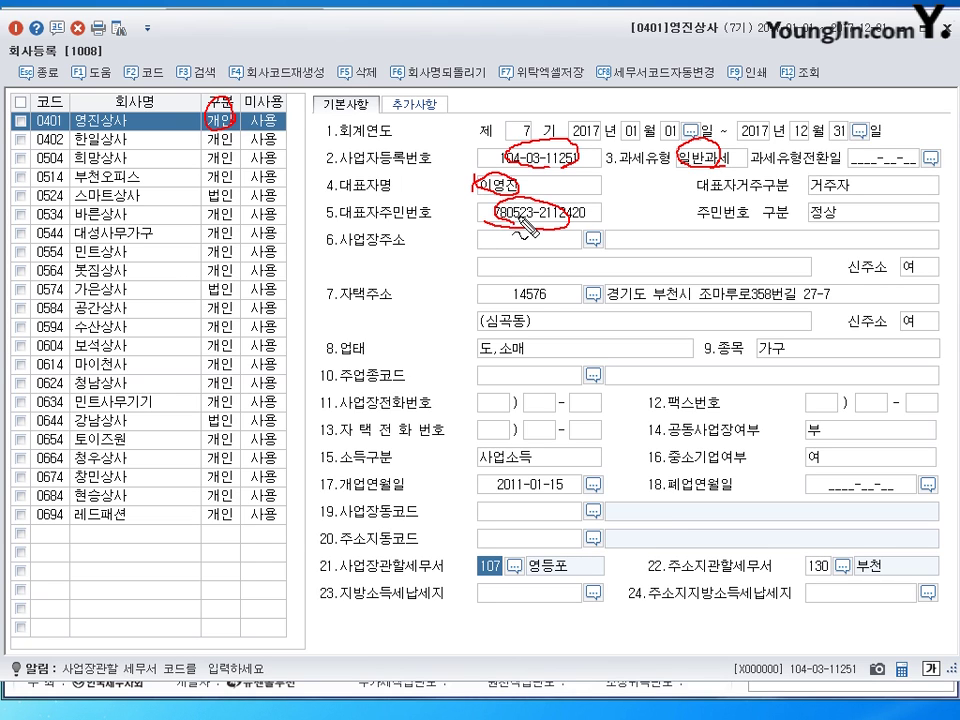
pyautogui.moveTo(345, 238)
pyautogui.mouseDown()
pyautogui.moveTo(405, 228)
pyautogui.moveTo(372, 255)
pyautogui.moveTo(390, 300)
pyautogui.mouseUp()
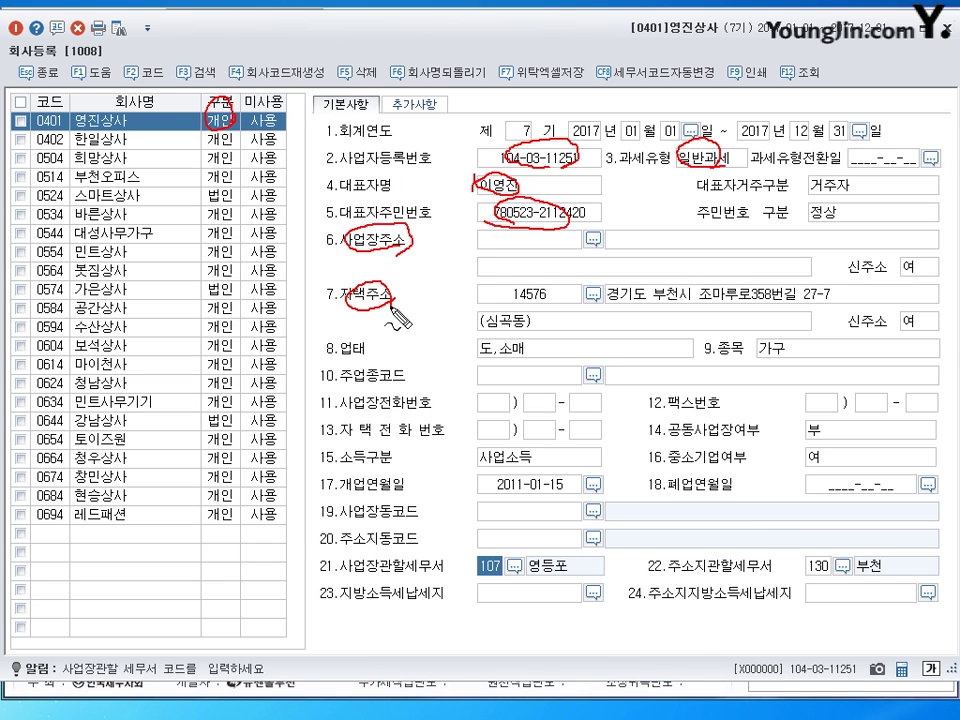
pyautogui.moveTo(352, 334); pyautogui.dragTo(352, 331)
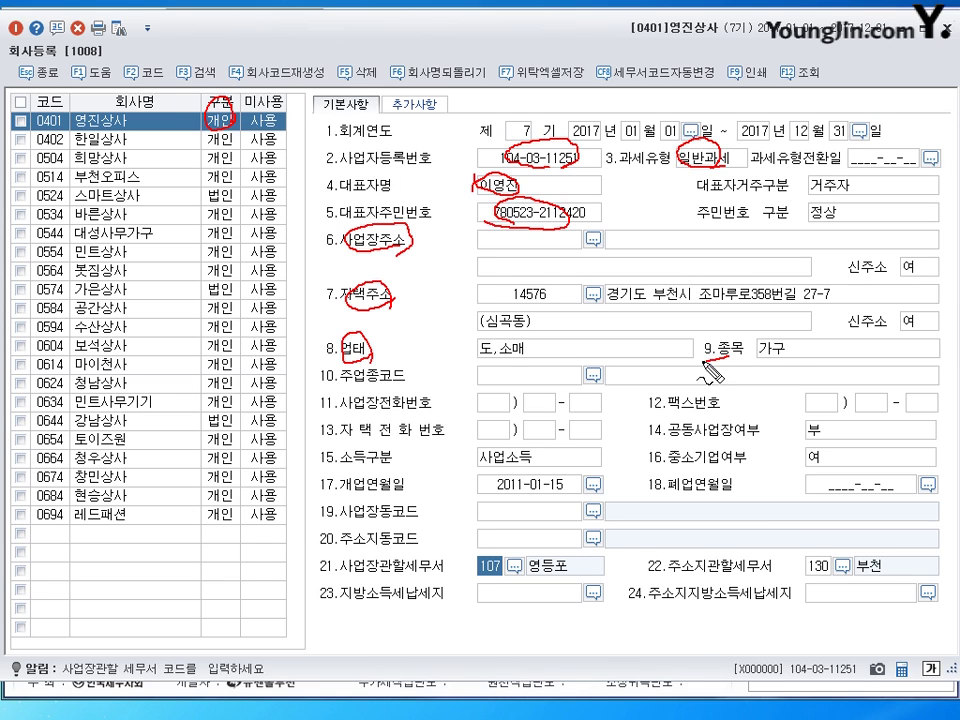
pyautogui.moveTo(711, 360)
pyautogui.mouseDown()
pyautogui.moveTo(720, 364)
pyautogui.moveTo(712, 335)
pyautogui.mouseUp()
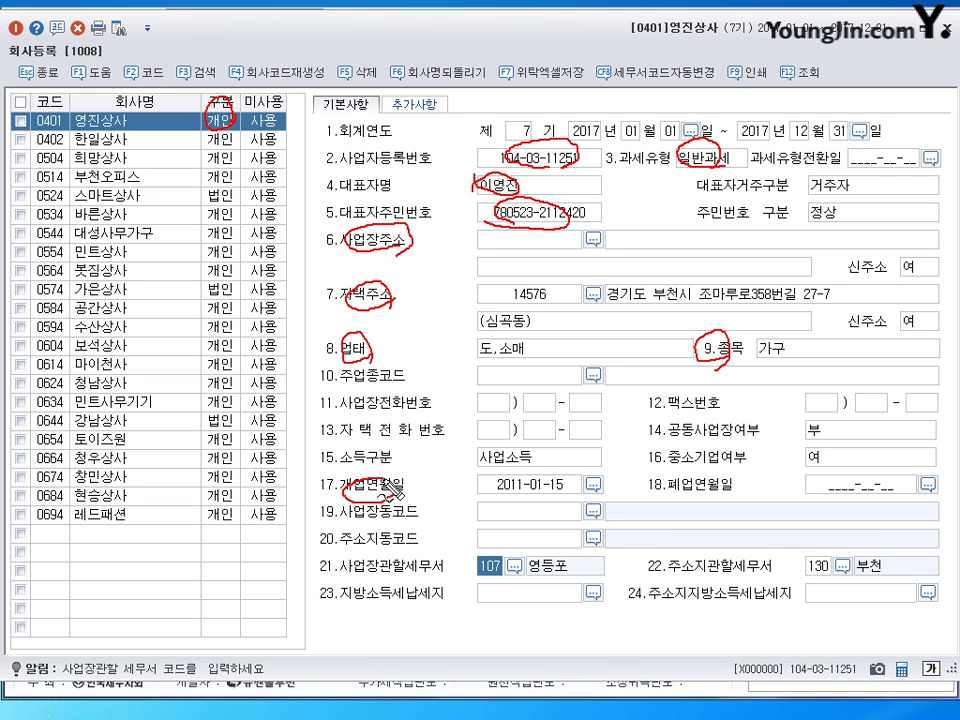
pyautogui.moveTo(341, 486); pyautogui.dragTo(405, 485)
pyautogui.moveTo(345, 568)
pyautogui.mouseDown()
pyautogui.moveTo(420, 572)
pyautogui.moveTo(422, 582)
pyautogui.mouseUp()
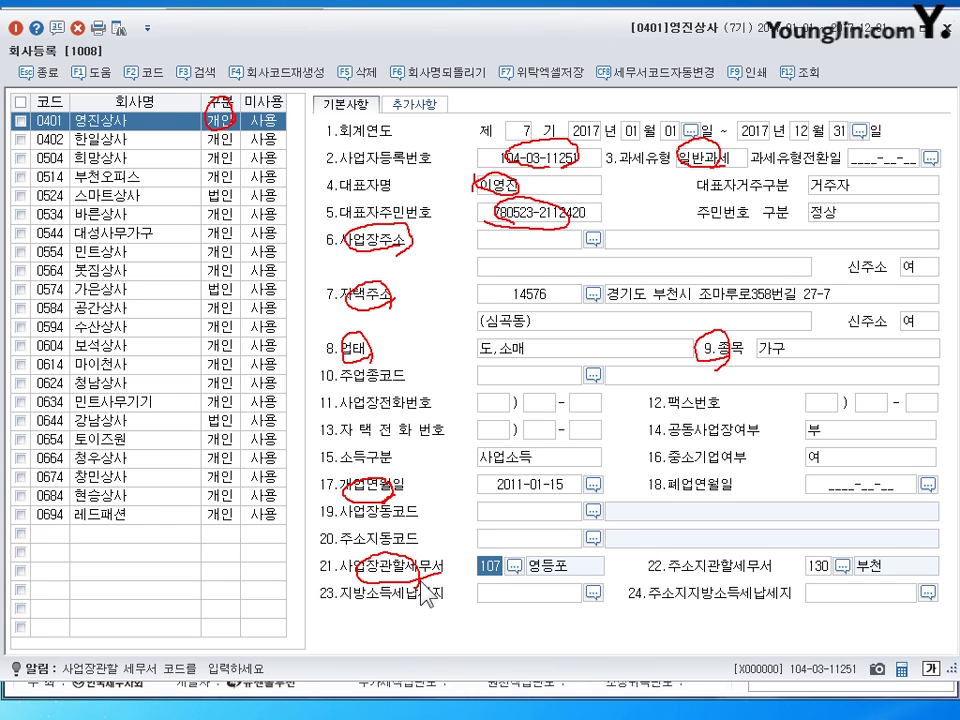
pyautogui.press('Escape')
# Examine the 추가사항 fields of 영진상사, including 신고담당자이메일, and close the 회사등록 form from 기본사항
pyautogui.click(433, 105)
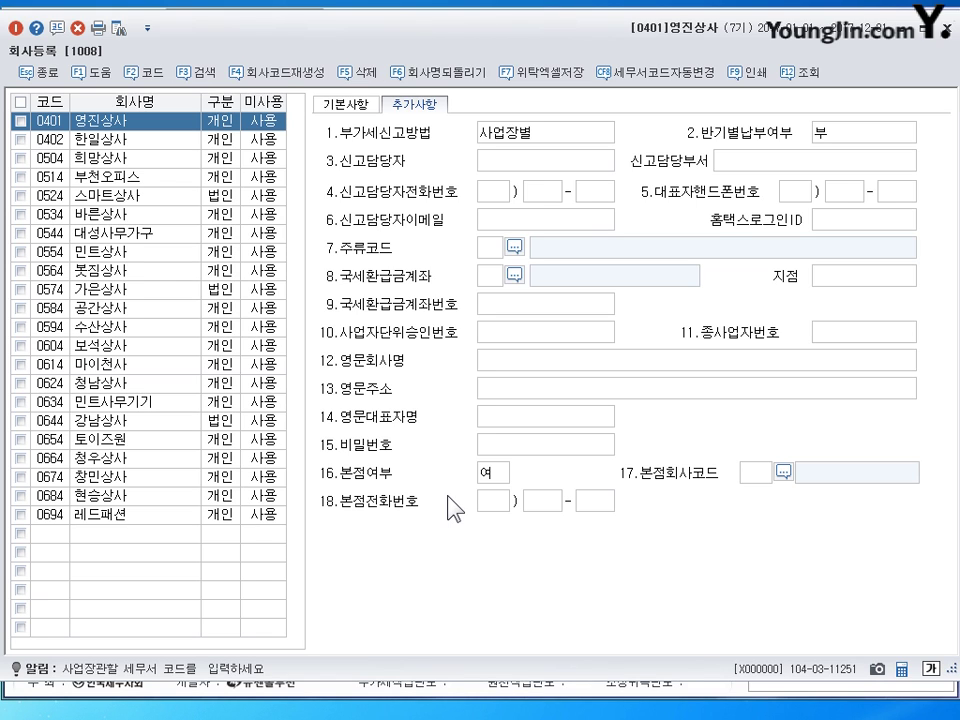
pyautogui.click(540, 222)
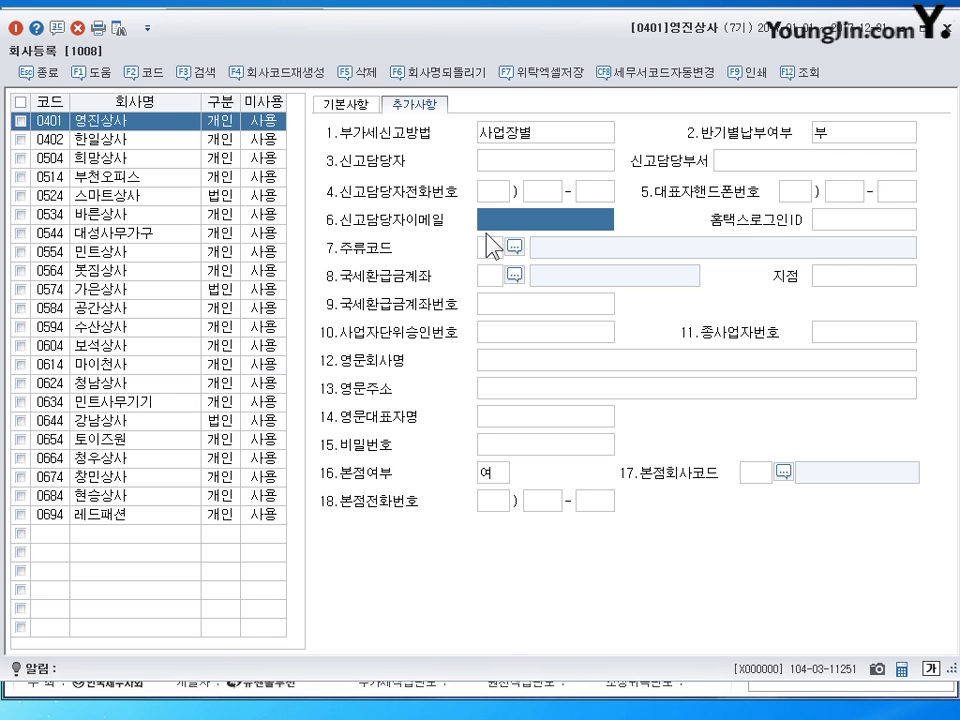
pyautogui.click(345, 104)
pyautogui.click(944, 33)
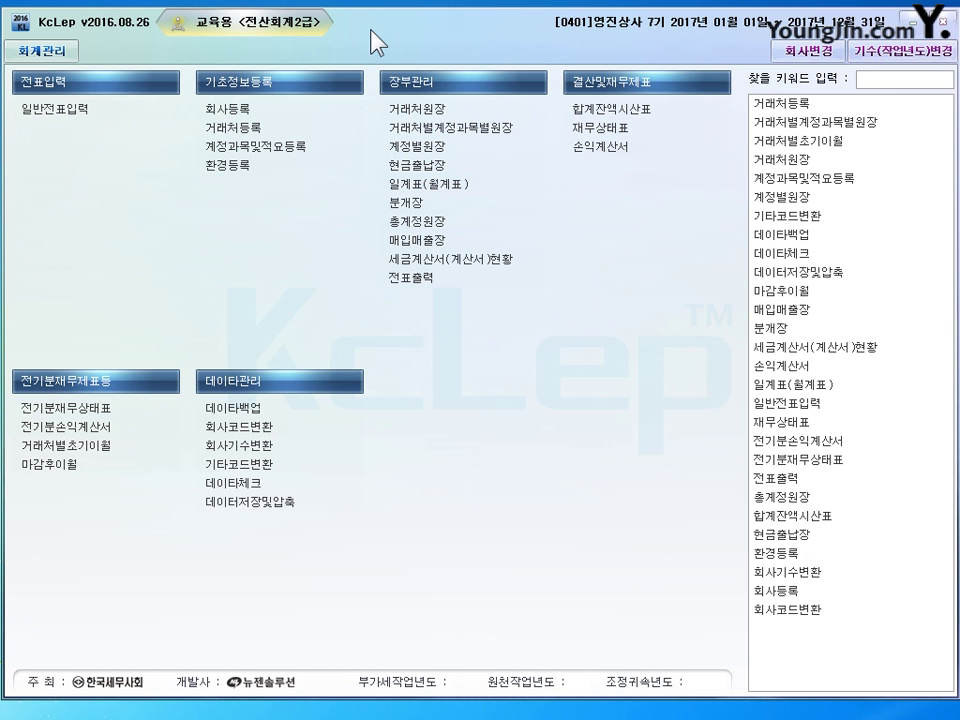
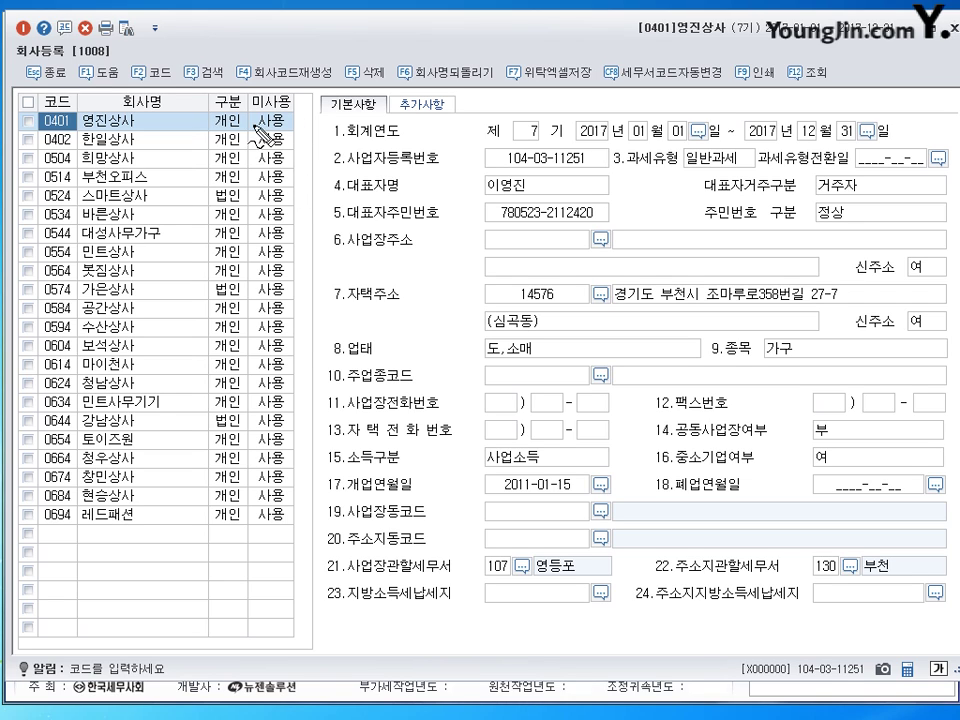
# Circle 영진상사's name, 구분, 과세유형, the 대표자주민번호 value and the 사업장주소 label in red, and clear the annotations
pyautogui.moveTo(240, 128)
pyautogui.mouseDown()
pyautogui.moveTo(222, 126)
pyautogui.moveTo(244, 117)
pyautogui.mouseUp()
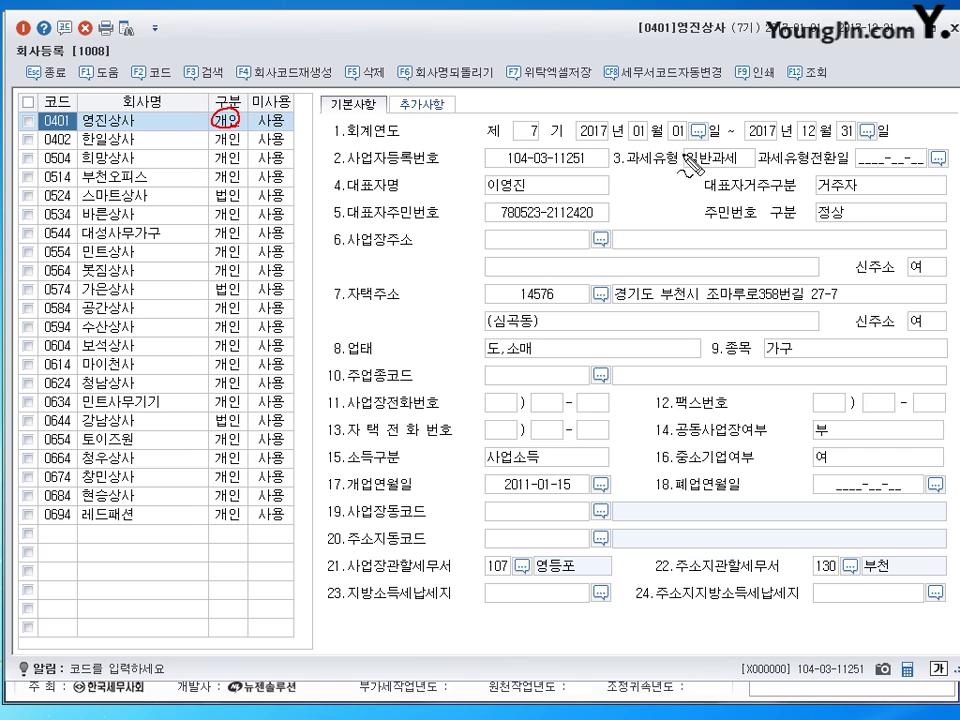
pyautogui.moveTo(712, 150); pyautogui.dragTo(732, 160)
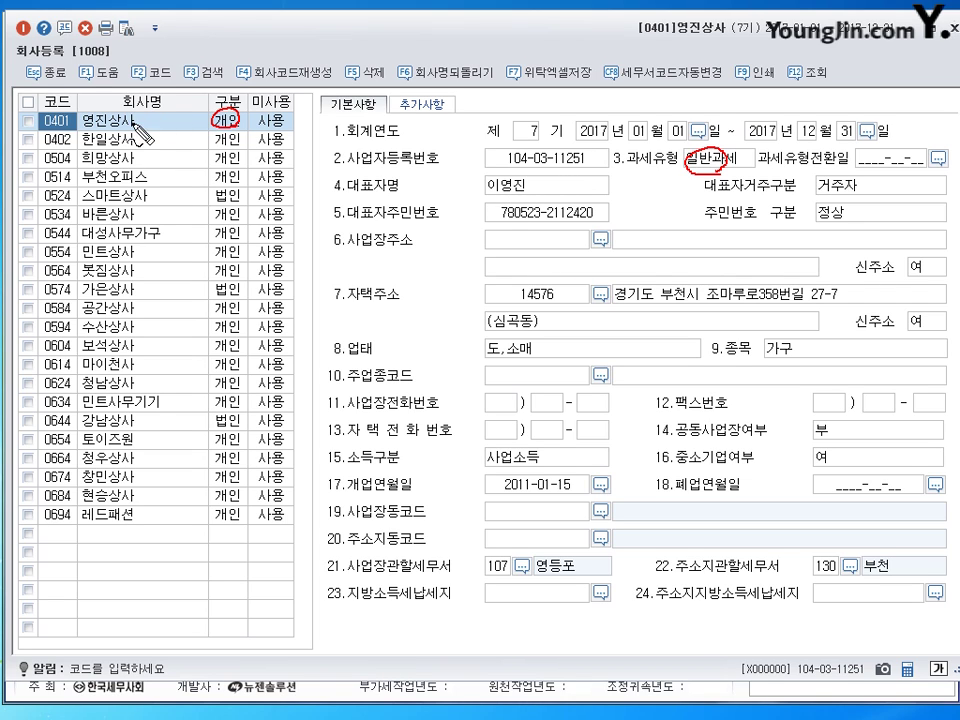
pyautogui.moveTo(90, 127); pyautogui.dragTo(88, 123)
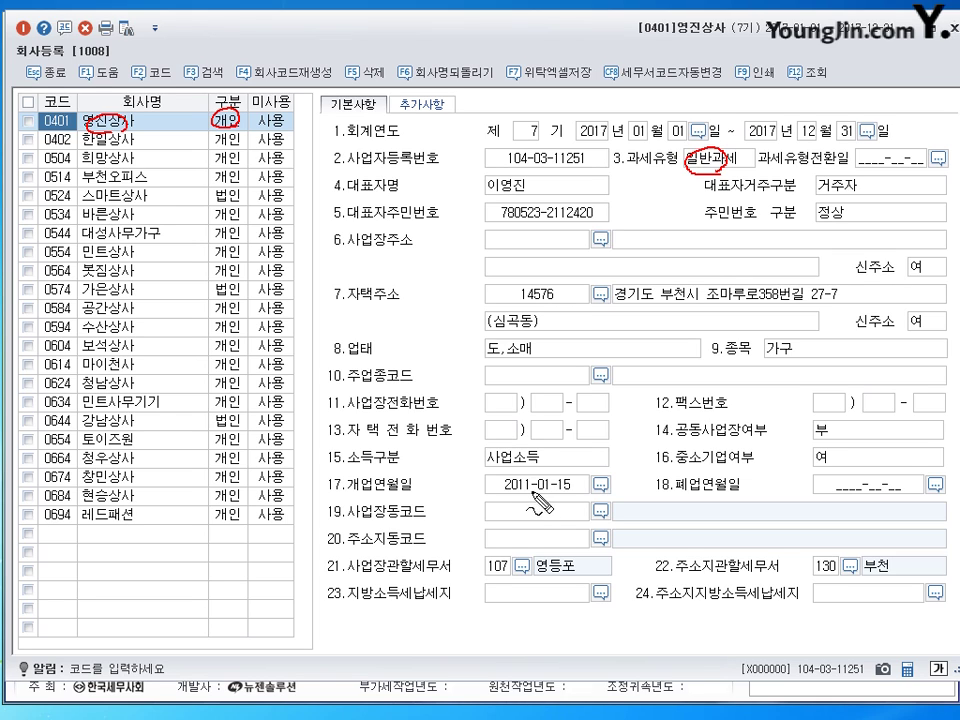
pyautogui.moveTo(545, 220)
pyautogui.mouseDown()
pyautogui.moveTo(510, 212)
pyautogui.moveTo(548, 205)
pyautogui.moveTo(518, 230)
pyautogui.mouseUp()
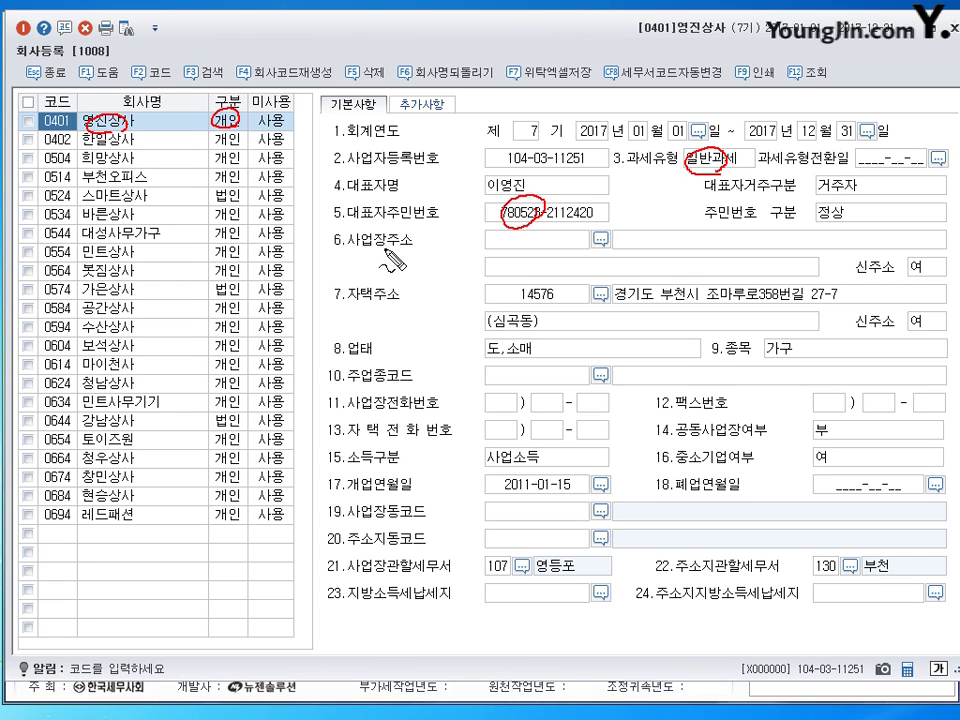
pyautogui.moveTo(388, 230); pyautogui.dragTo(405, 260)
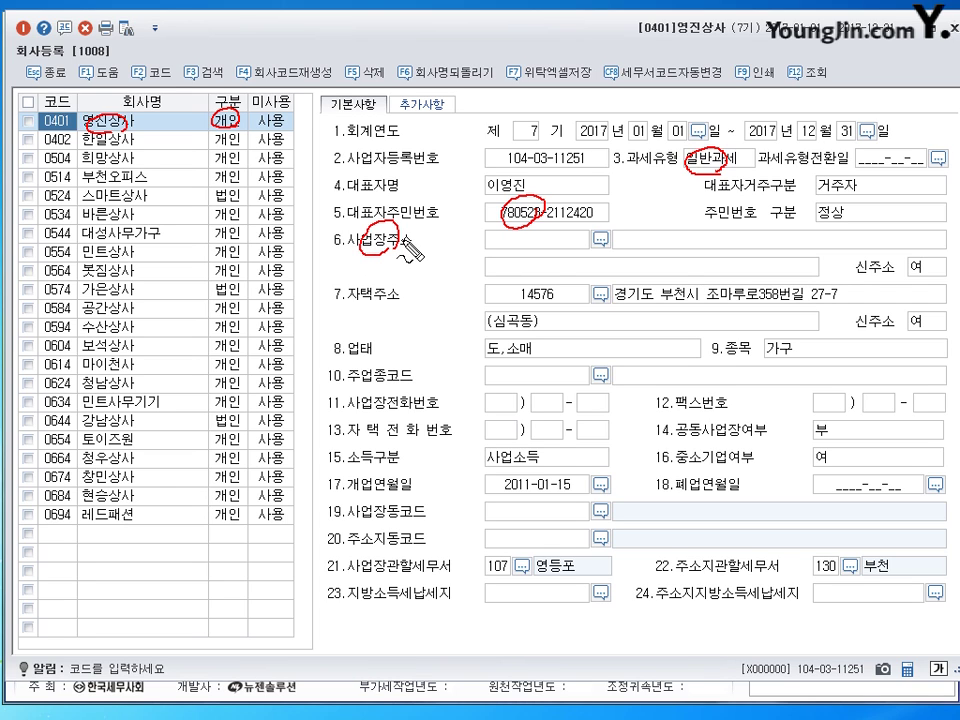
pyautogui.press('Escape')
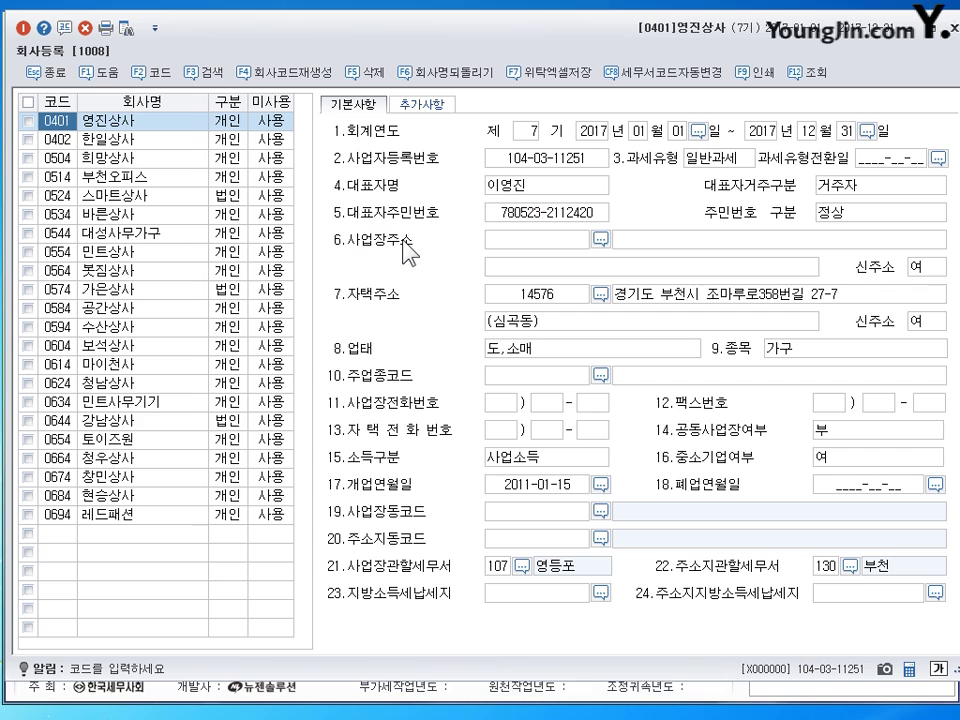
# Find the business street address within 서울특별시 in the 우편번호 검색 lookup and fill 사업장주소 with the road-name result
pyautogui.click(561, 240)
pyautogui.click(636, 245)
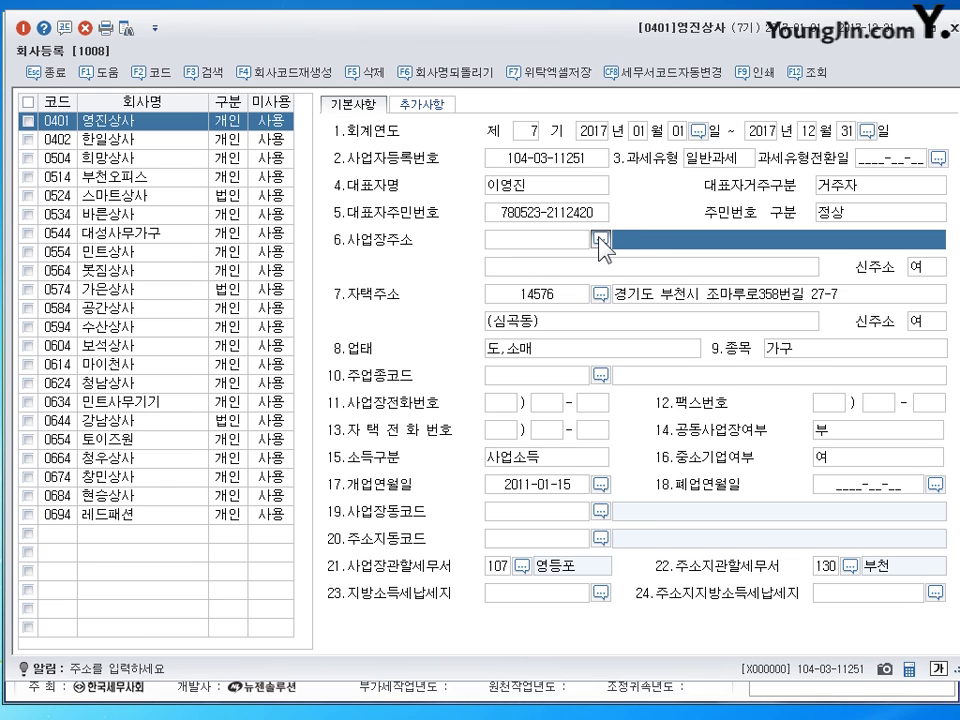
pyautogui.click(600, 240)
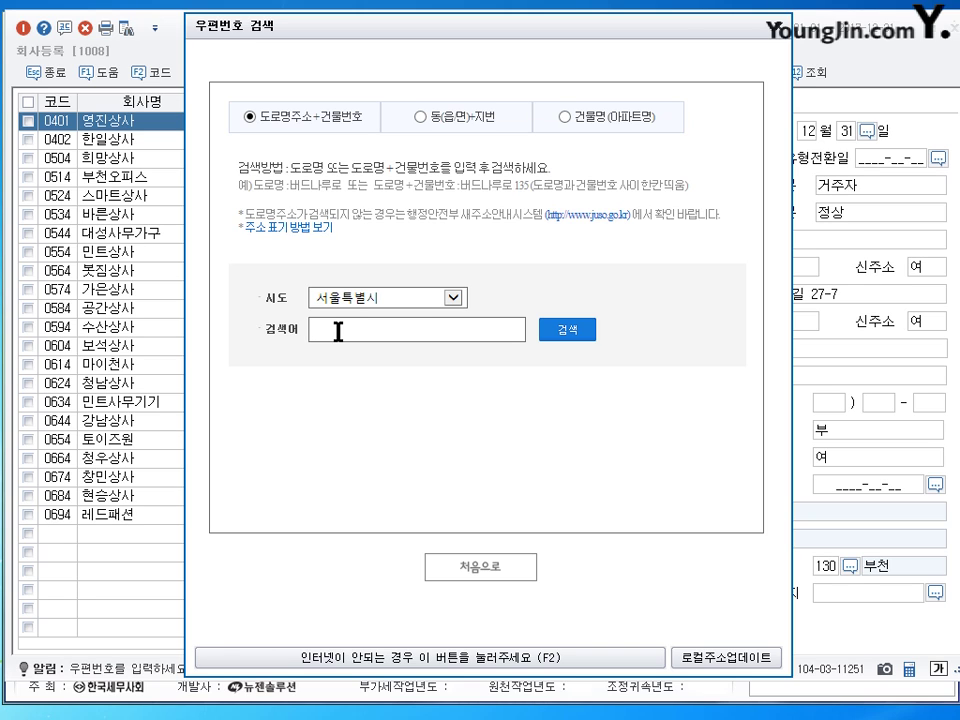
pyautogui.write('영등포로78길 4')
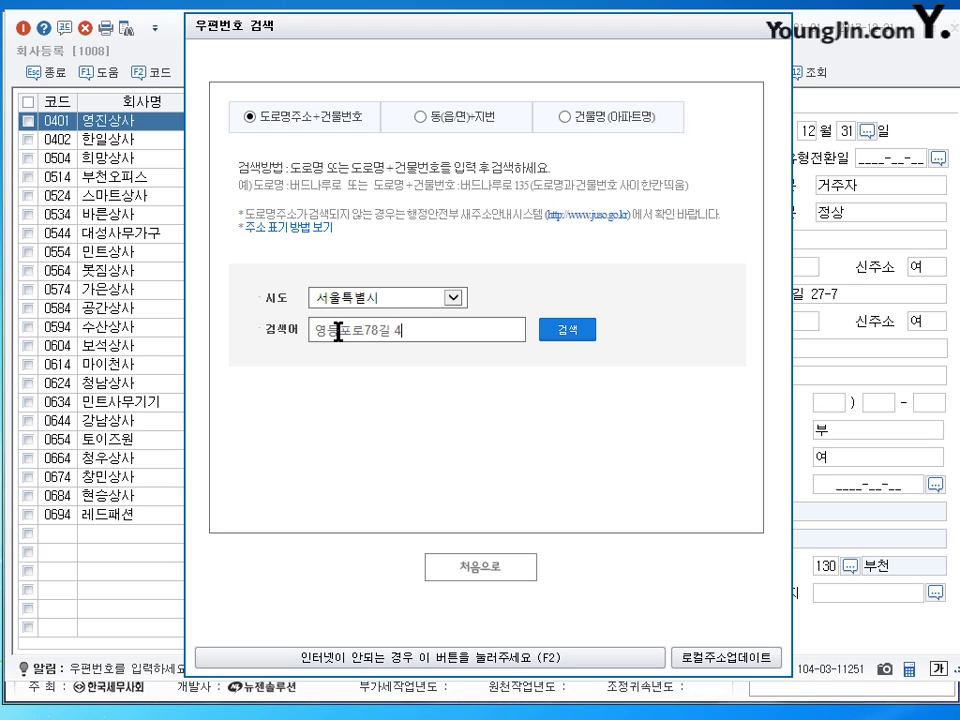
pyautogui.click(567, 330)
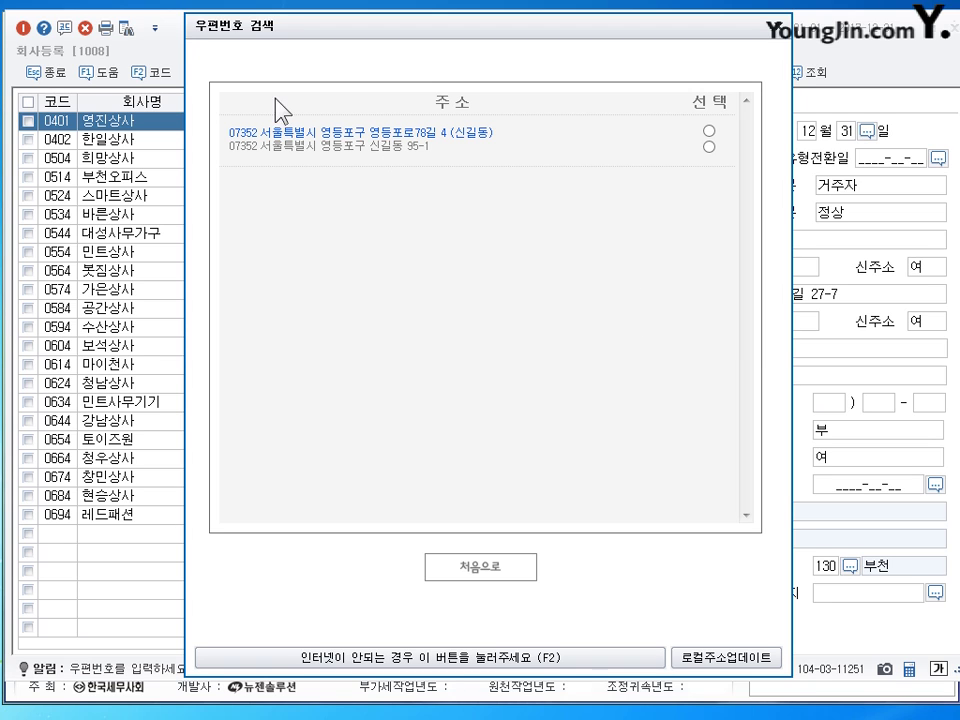
pyautogui.click(709, 131)
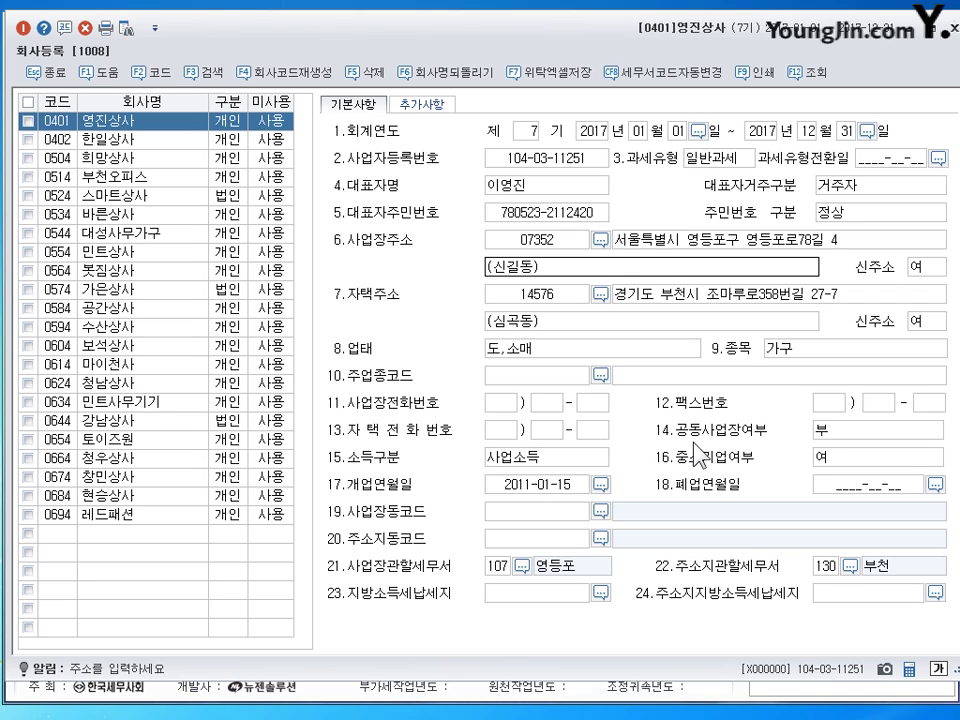
# Clear the detail line, street line and postal code of 사업장주소, and dismiss the reopened 우편번호 검색 lookup
pyautogui.click(745, 240)
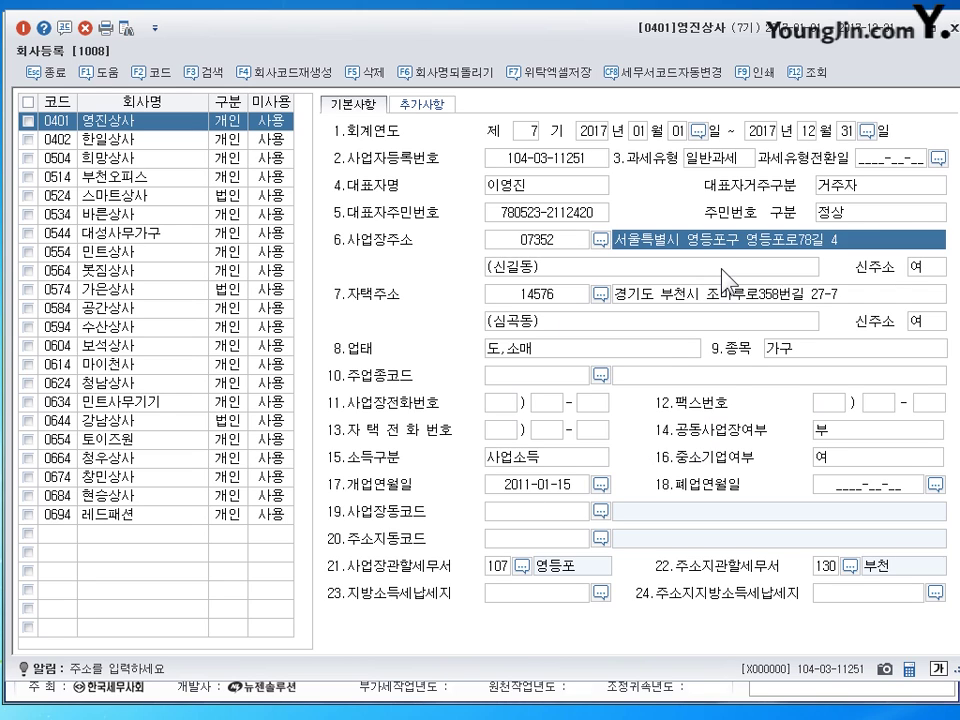
pyautogui.click(722, 267)
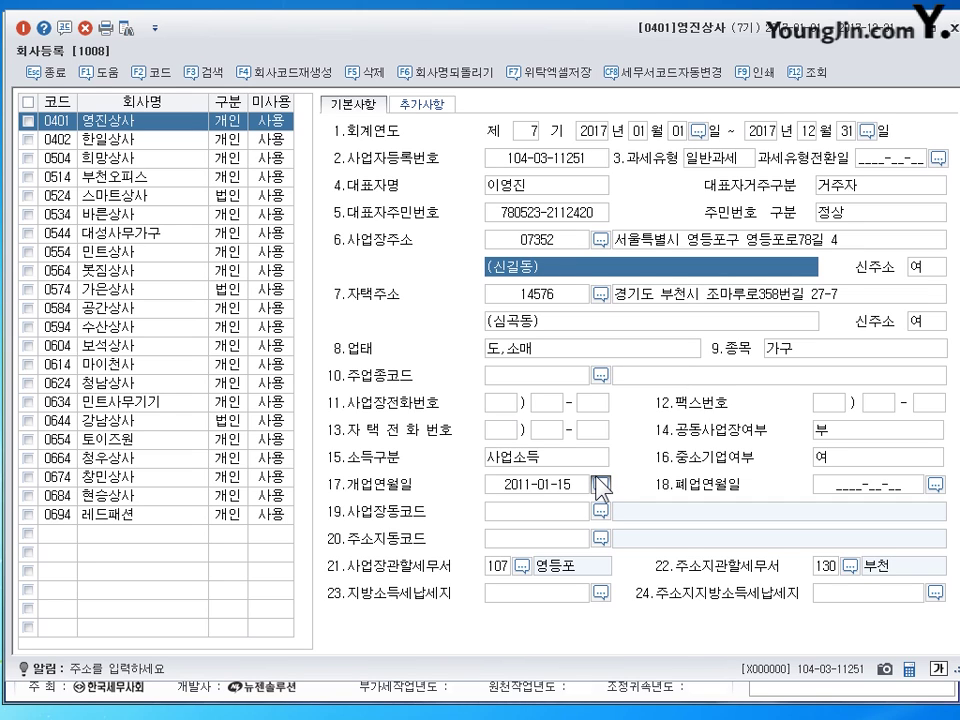
pyautogui.press('Return')
pyautogui.press('Return')
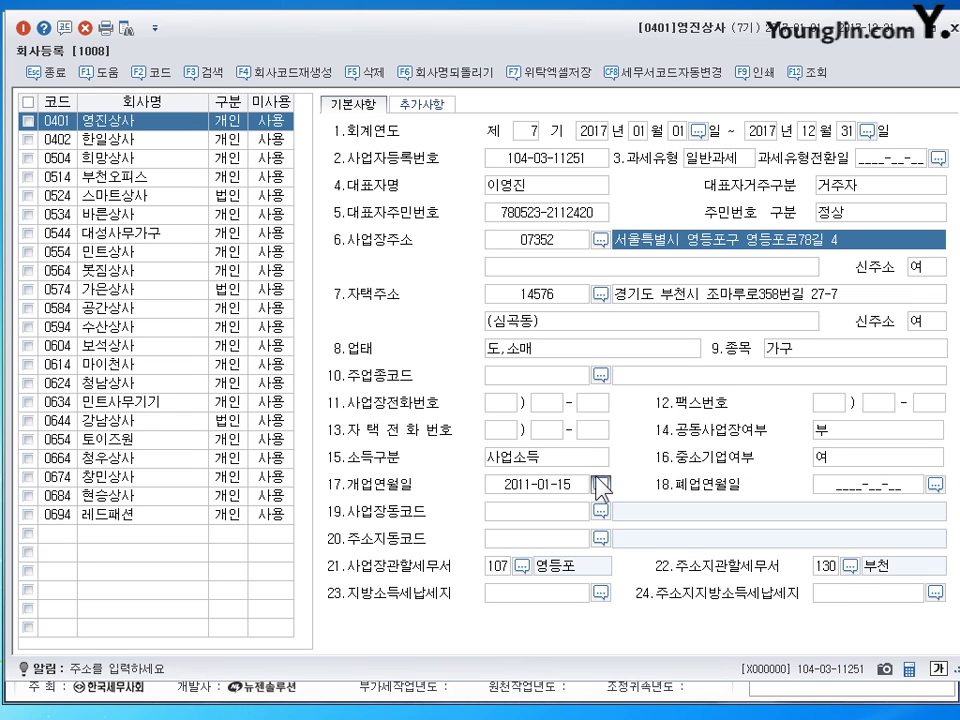
pyautogui.press('Delete')
pyautogui.hotkey('shift', 'Tab')
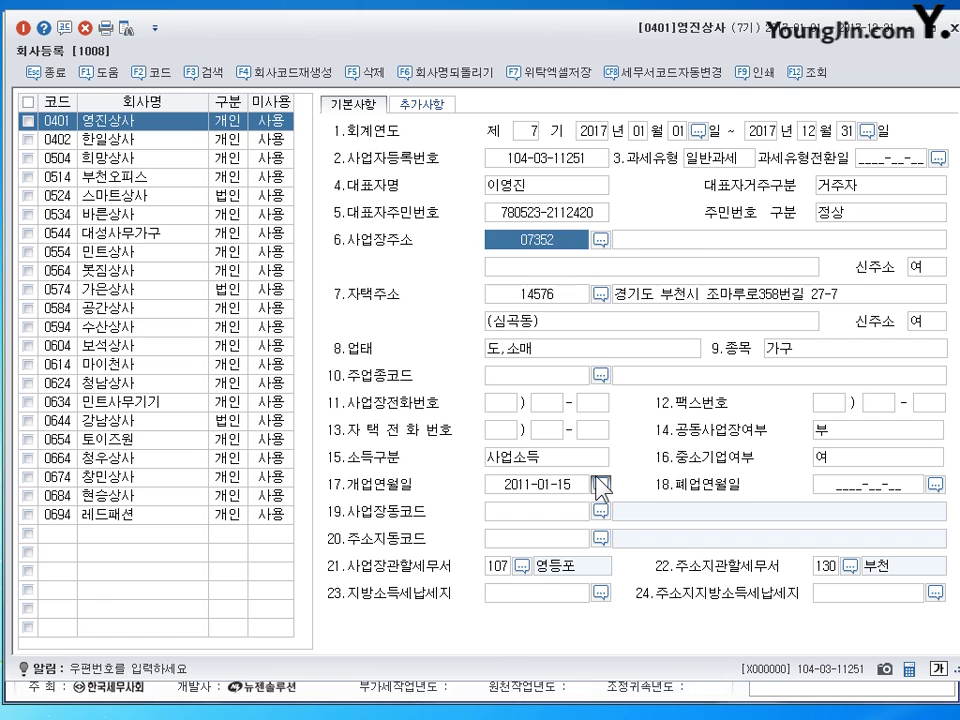
pyautogui.press('Delete')
pyautogui.press('F2')
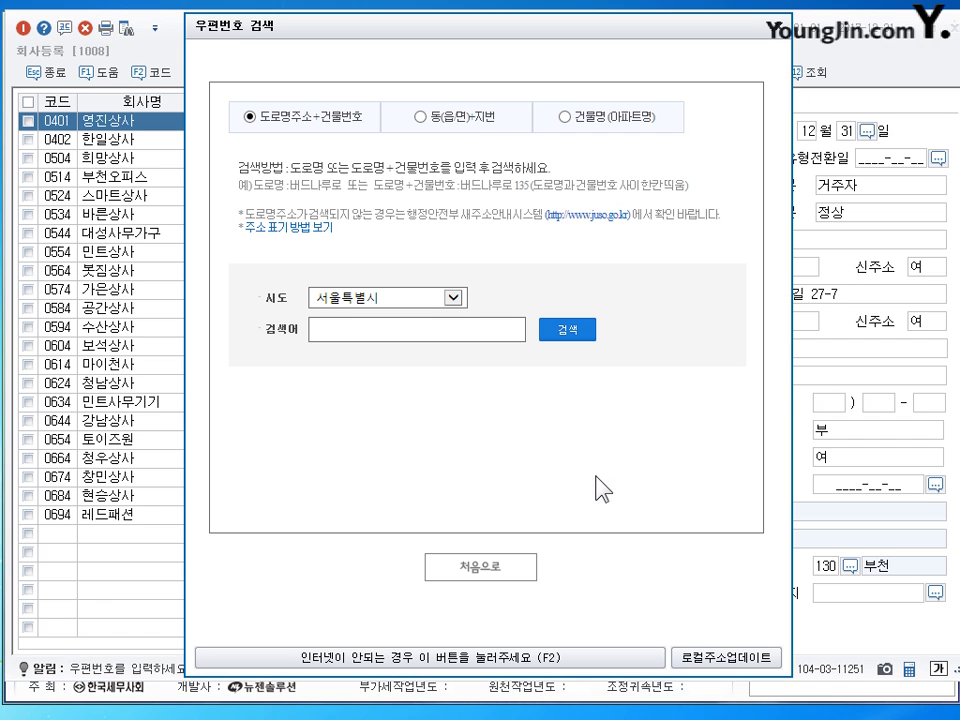
pyautogui.press('Escape')
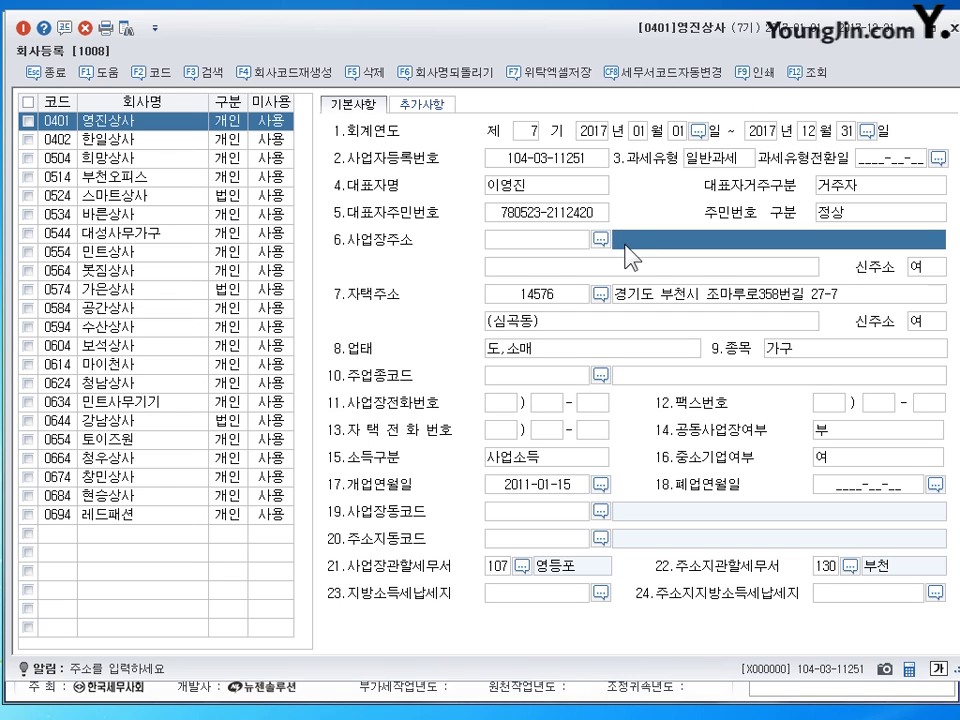
# Enter the business street address directly in 사업장주소, leaving the postal code empty
pyautogui.write('서울시')
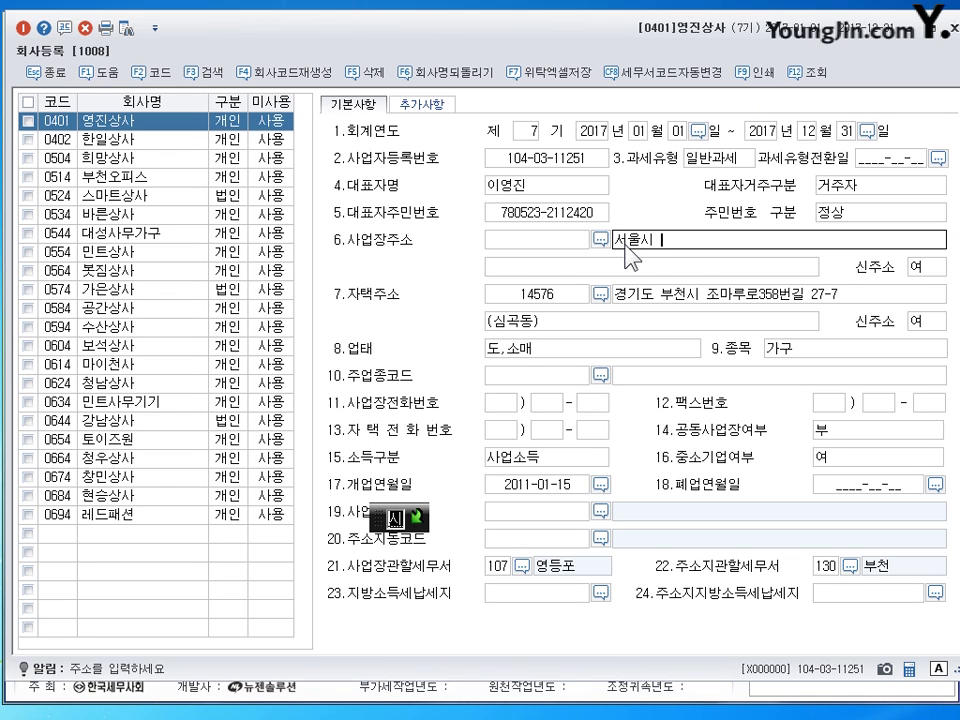
pyautogui.write(' 영등포구 영등')
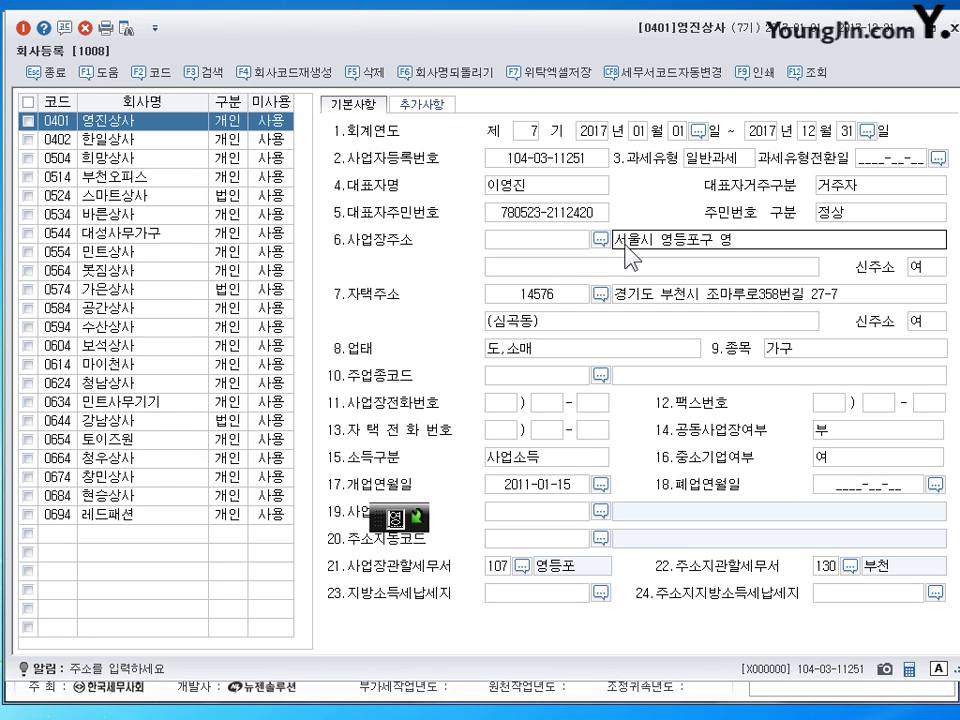
pyautogui.write('포로')
pyautogui.write('78길 ')
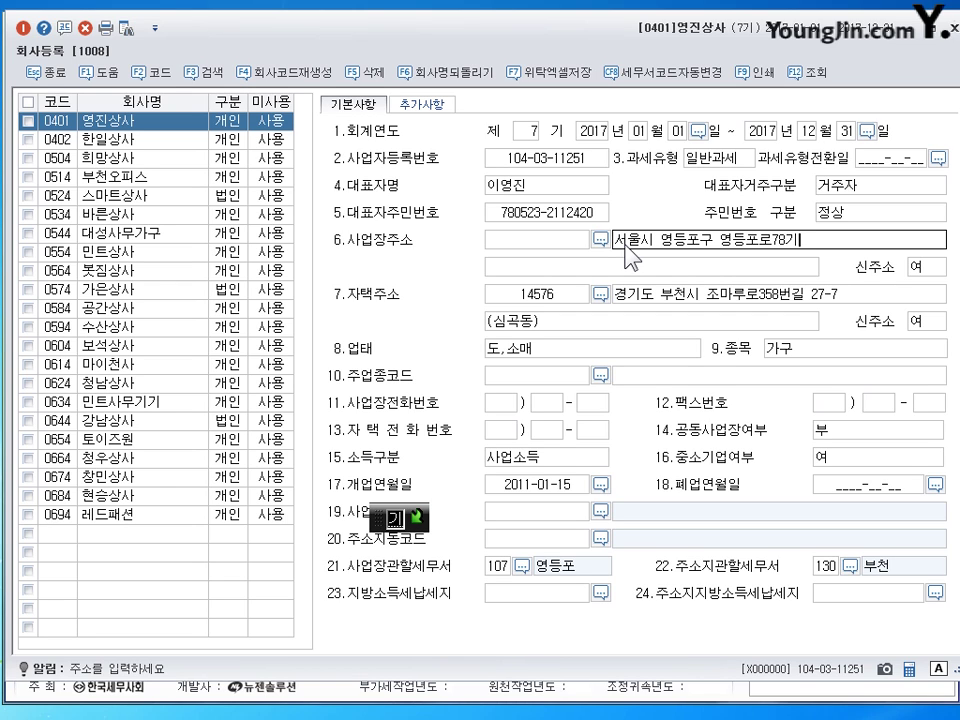
pyautogui.write('4')
pyautogui.press('Return')
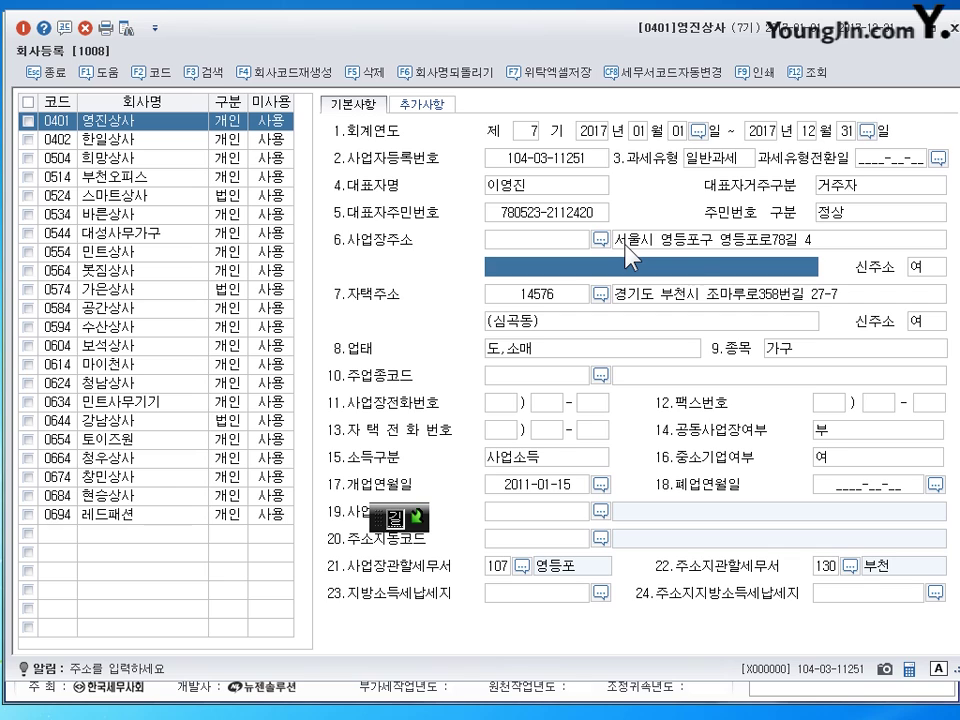
# Review both lines of 자택주소 and the 업태 entry of 영진상사
pyautogui.click(676, 297)
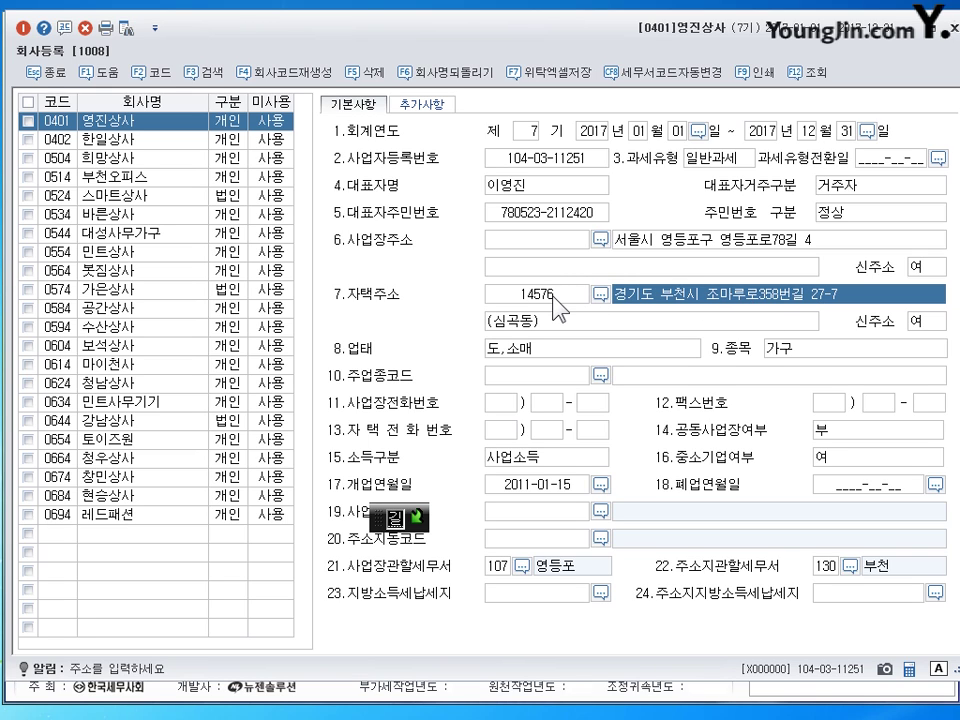
pyautogui.click(540, 330)
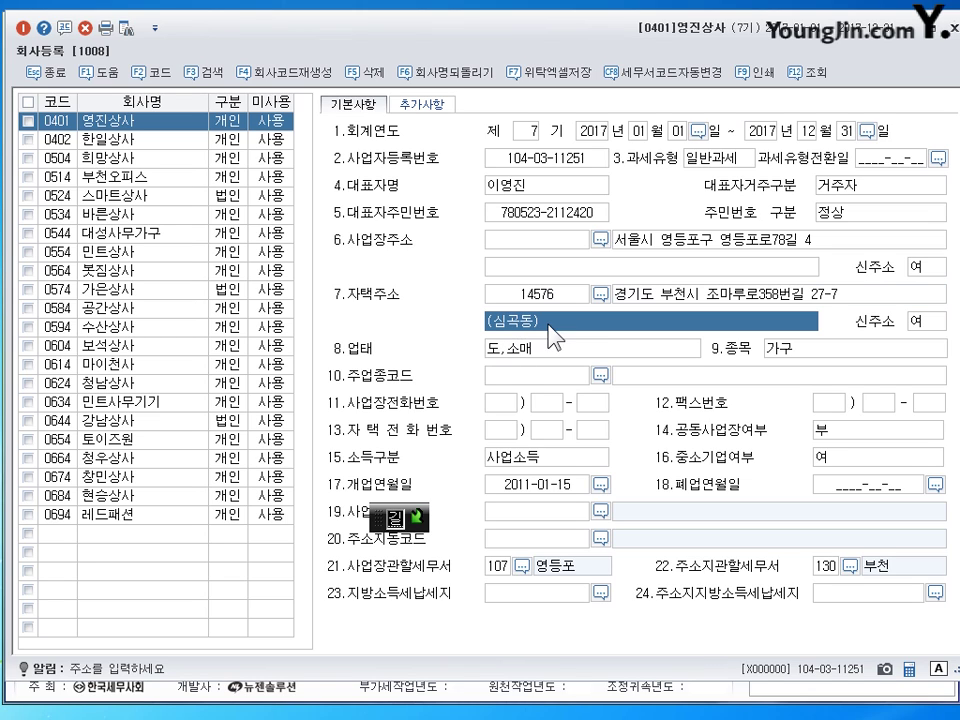
pyautogui.click(693, 315)
pyautogui.click(647, 320)
pyautogui.click(705, 298)
pyautogui.click(670, 318)
pyautogui.click(548, 352)
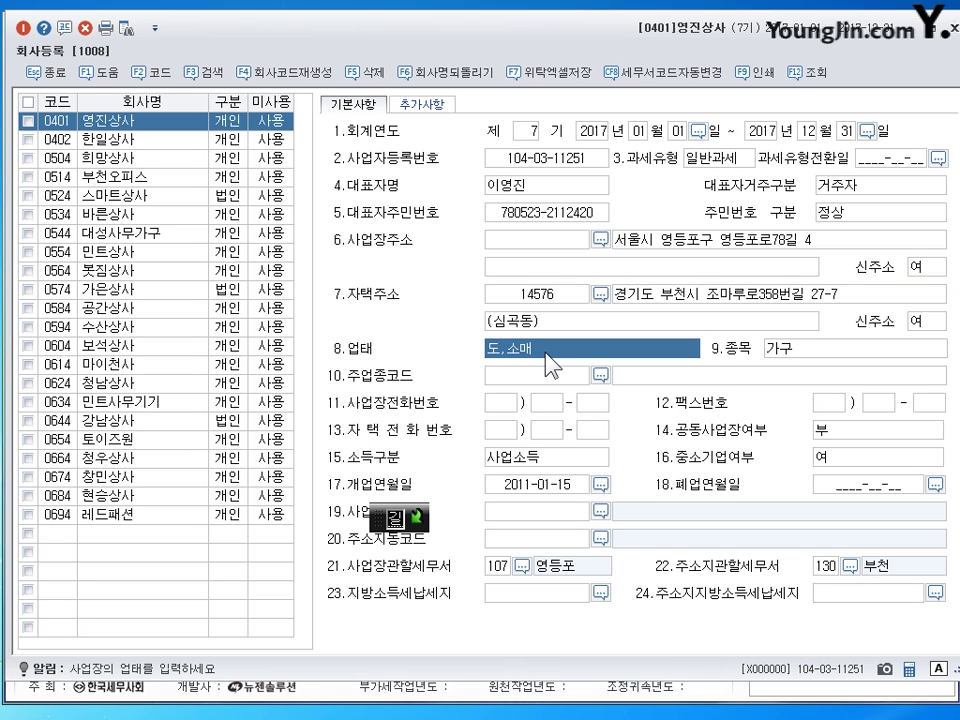
# Change 영진상사's 종목 to 완구
pyautogui.click(775, 350)
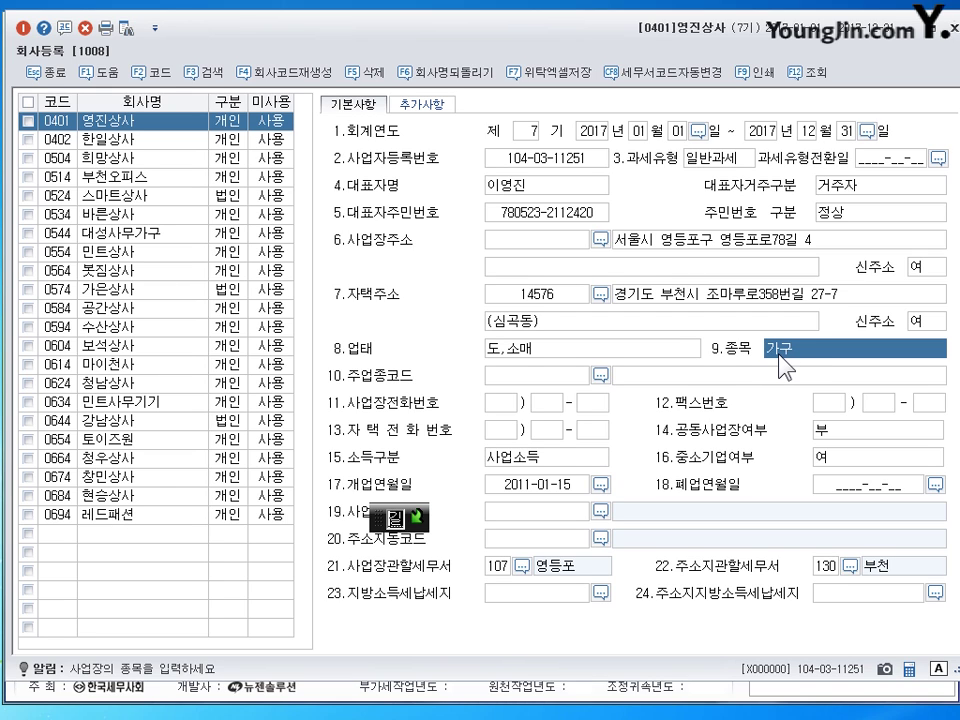
pyautogui.write('완구')
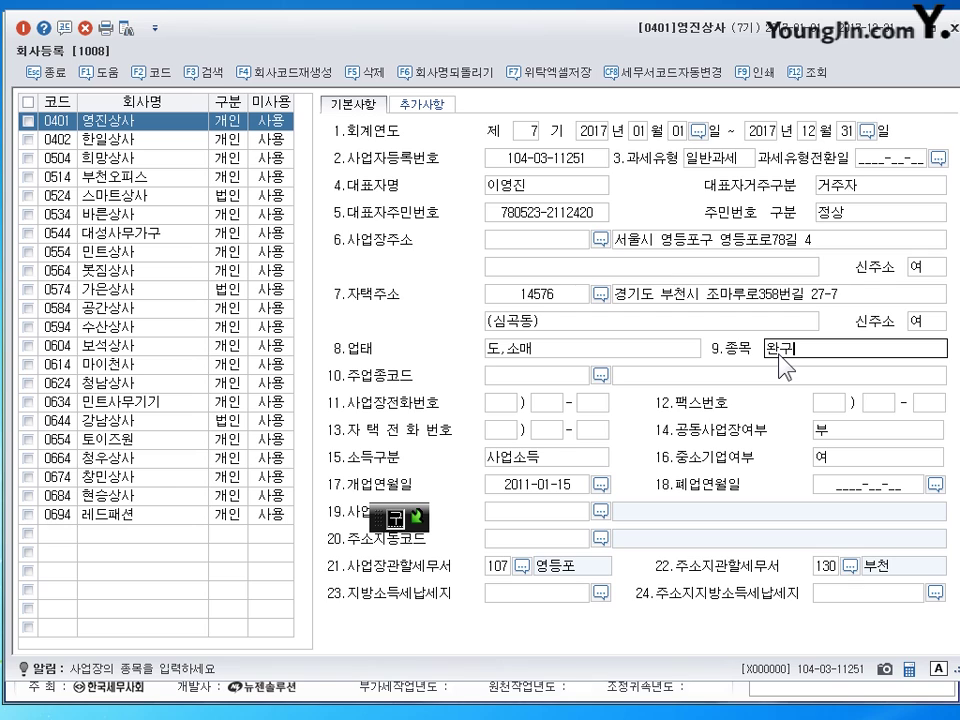
pyautogui.press('Return')
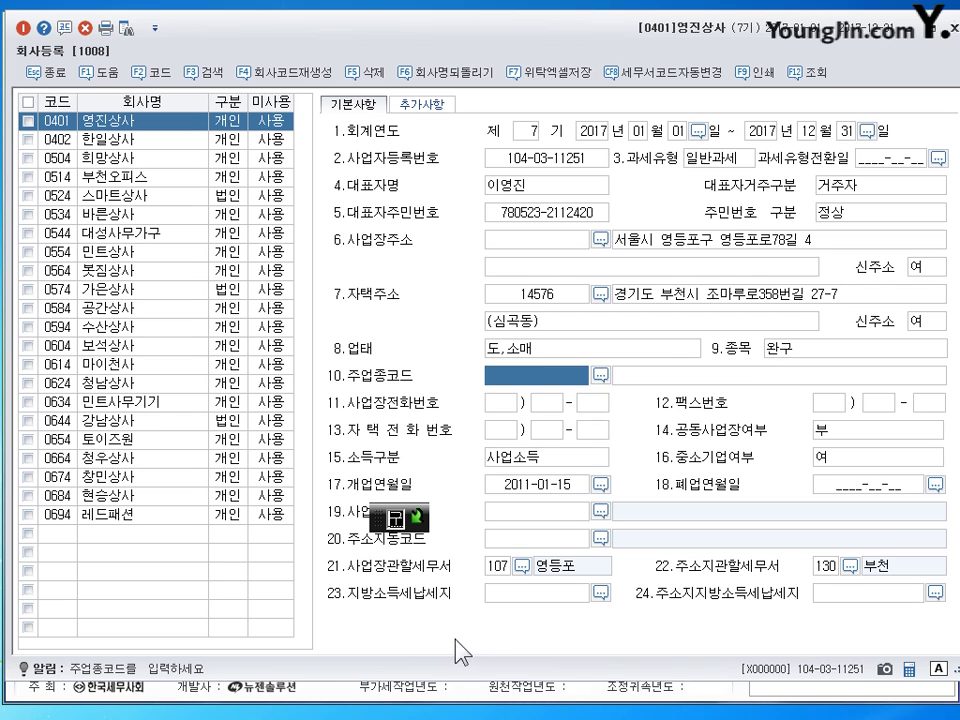
# Check the 사업장관할세무서, 소득구분 and 대표자명 entries, and return to 영진상사's code in the company list
pyautogui.click(498, 566)
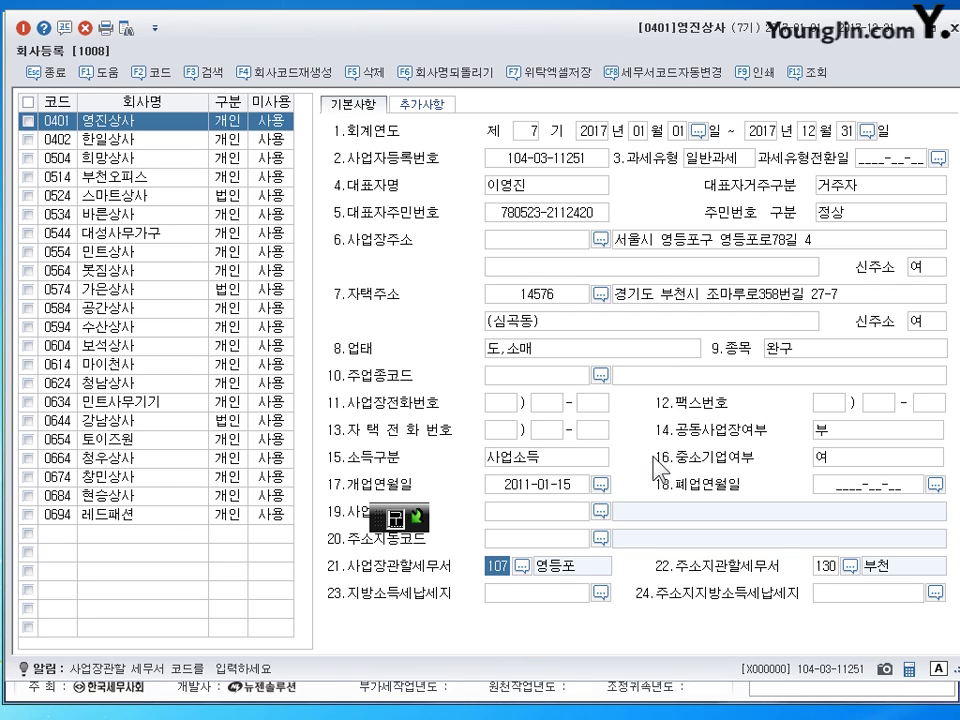
pyautogui.click(550, 460)
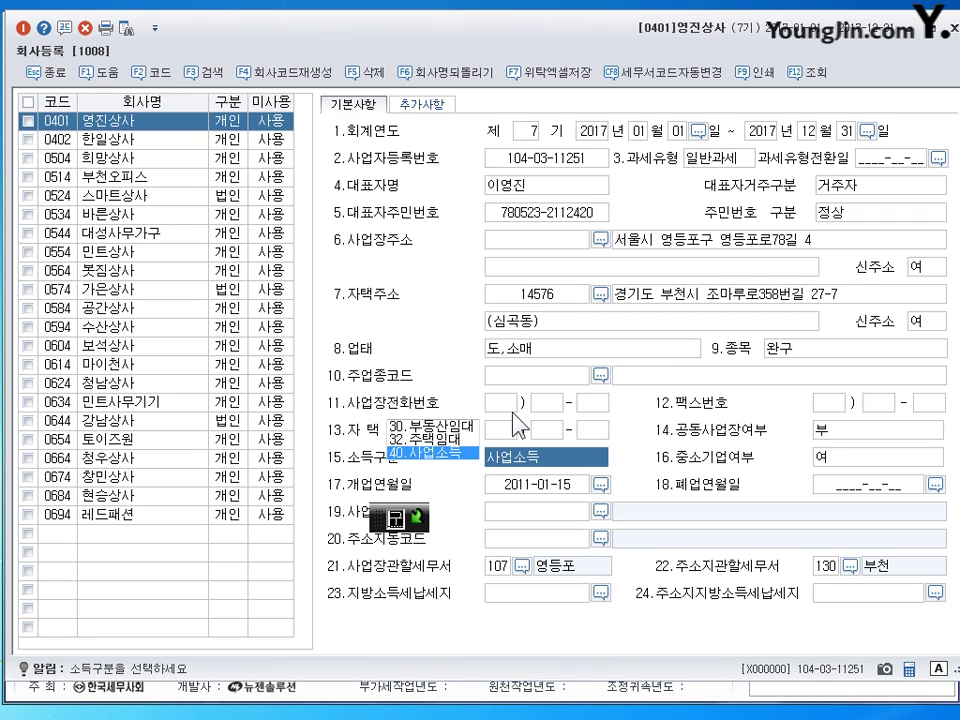
pyautogui.click(545, 185)
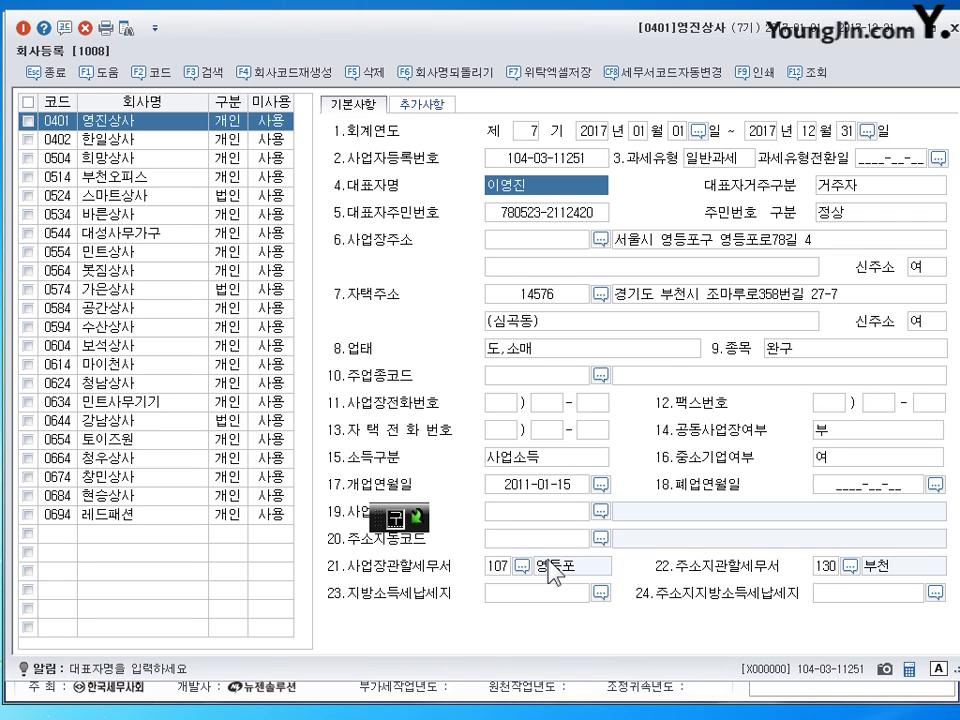
pyautogui.click(58, 121)
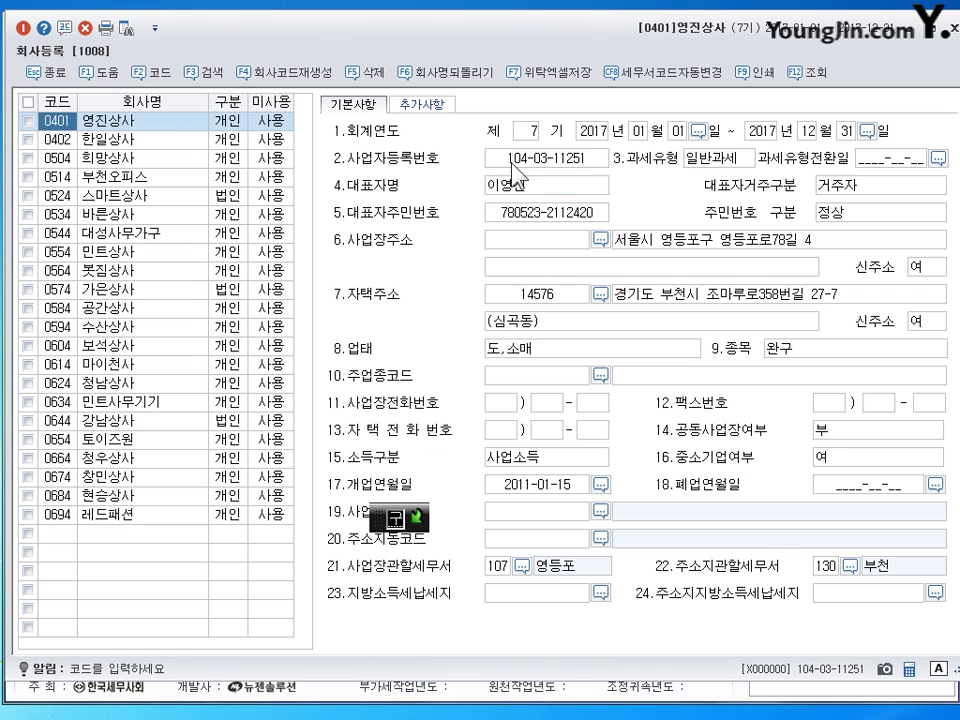
# Circle the item numbers of 6.사업장주소 and 9.종목 in red as the corrected entries, and clear the annotations
pyautogui.moveTo(528, 197); pyautogui.dragTo(548, 195)
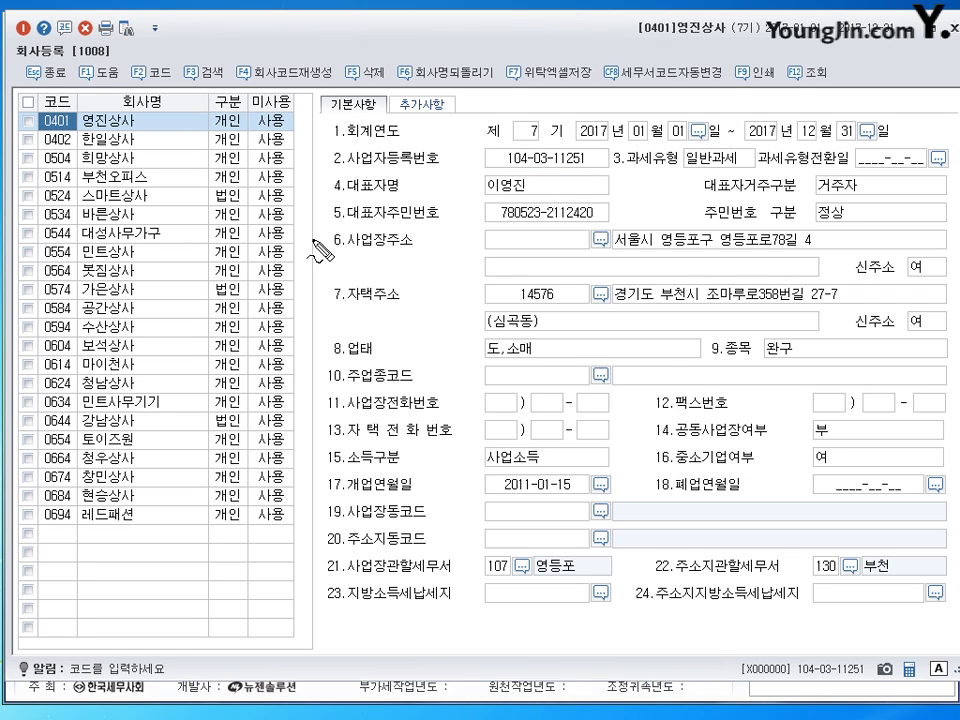
pyautogui.moveTo(345, 262)
pyautogui.mouseDown()
pyautogui.moveTo(353, 266)
pyautogui.moveTo(342, 262)
pyautogui.mouseUp()
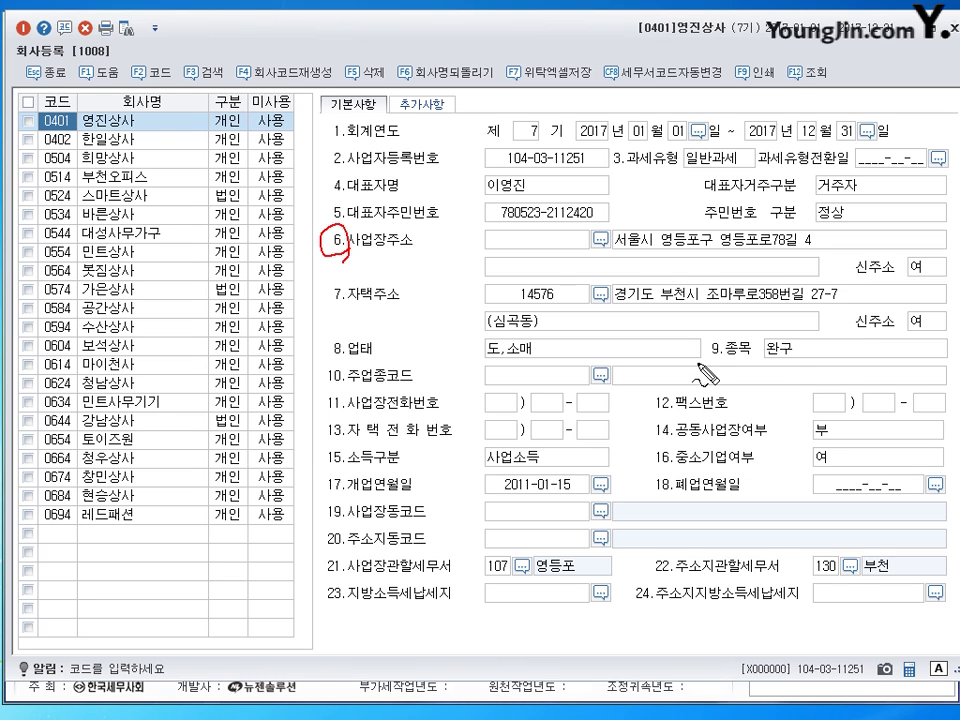
pyautogui.moveTo(728, 326); pyautogui.dragTo(728, 377)
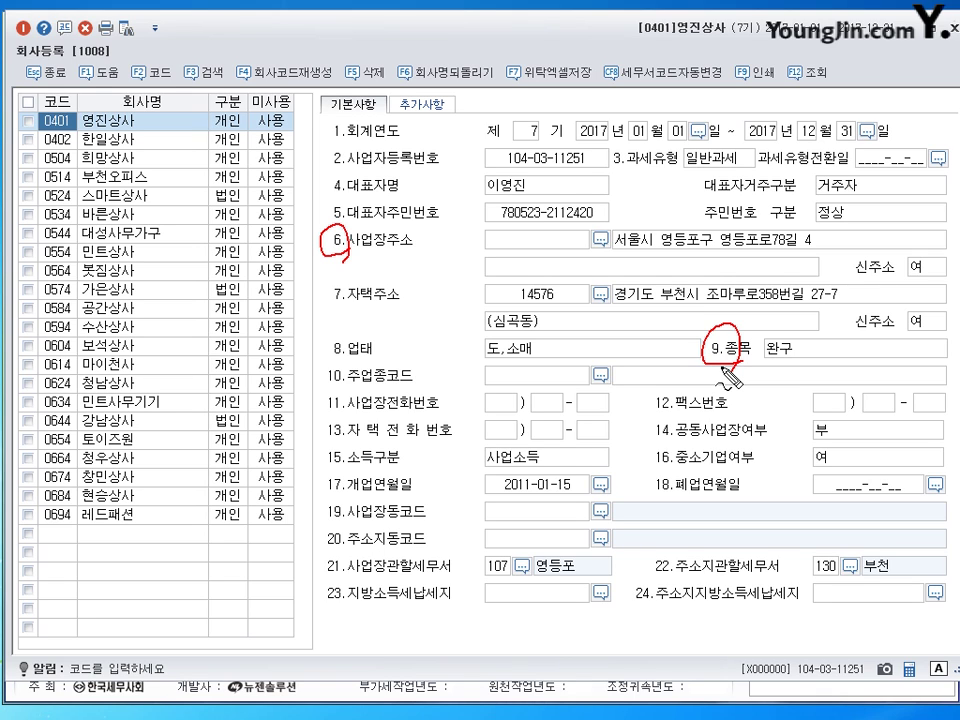
pyautogui.press('Escape')
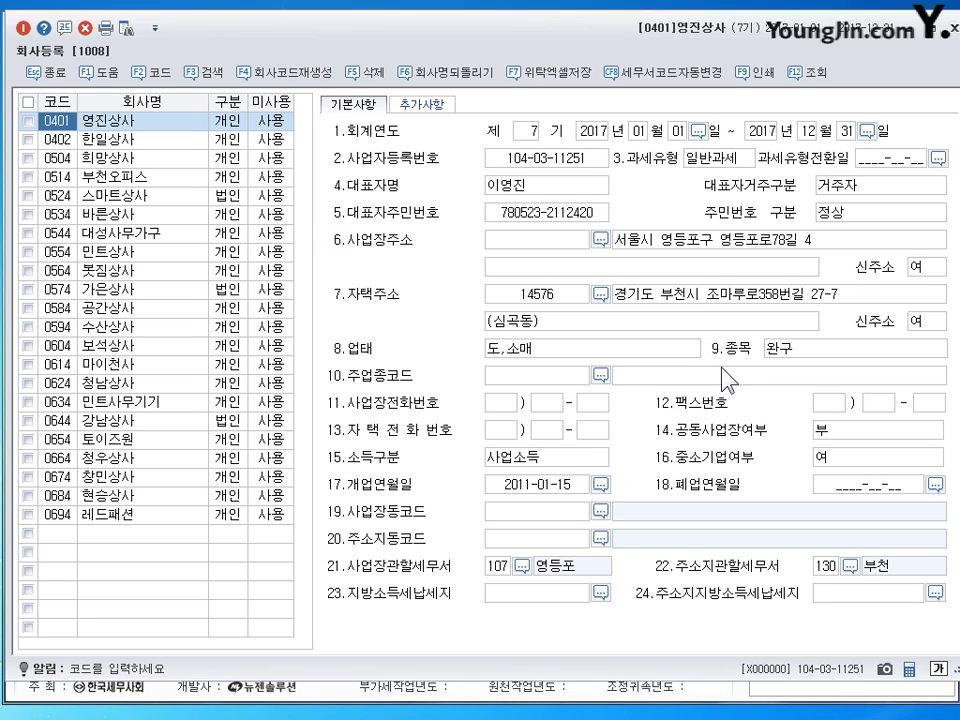
# Close 영진상사's 회사등록 form and switch the working company to 한일상사 (회사코드 0402)
pyautogui.click(952, 28)
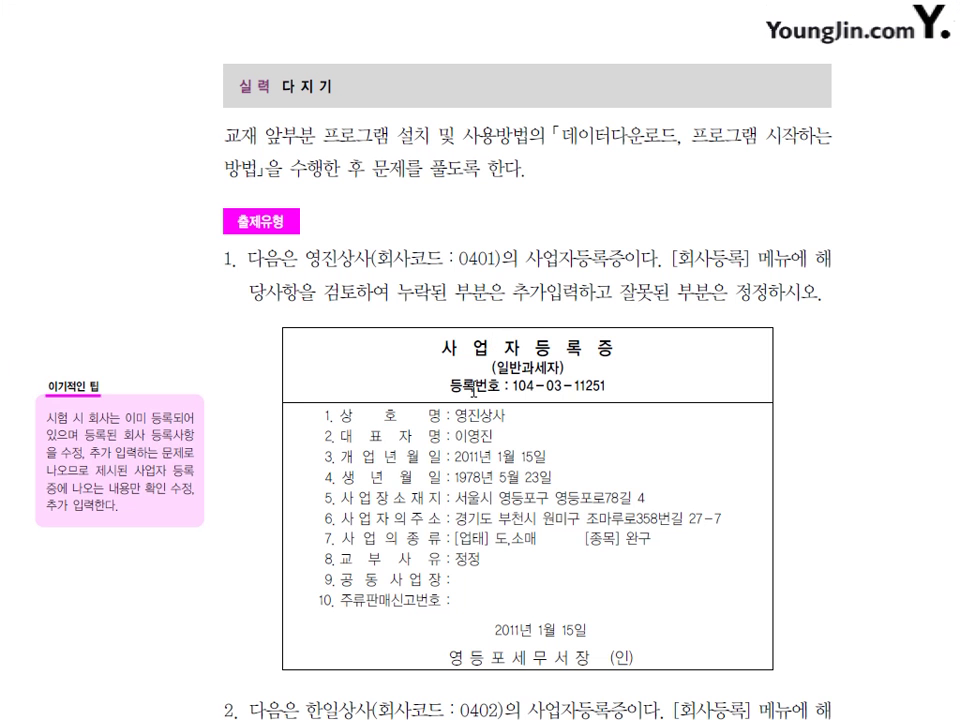
pyautogui.scroll(-10, 424, 233)
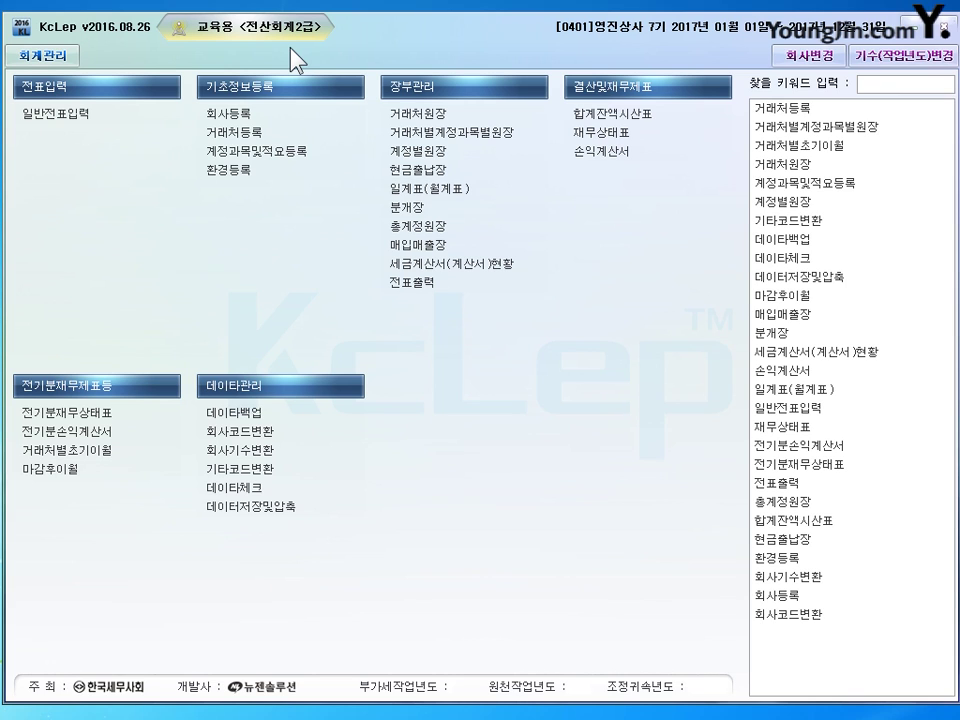
pyautogui.click(810, 56)
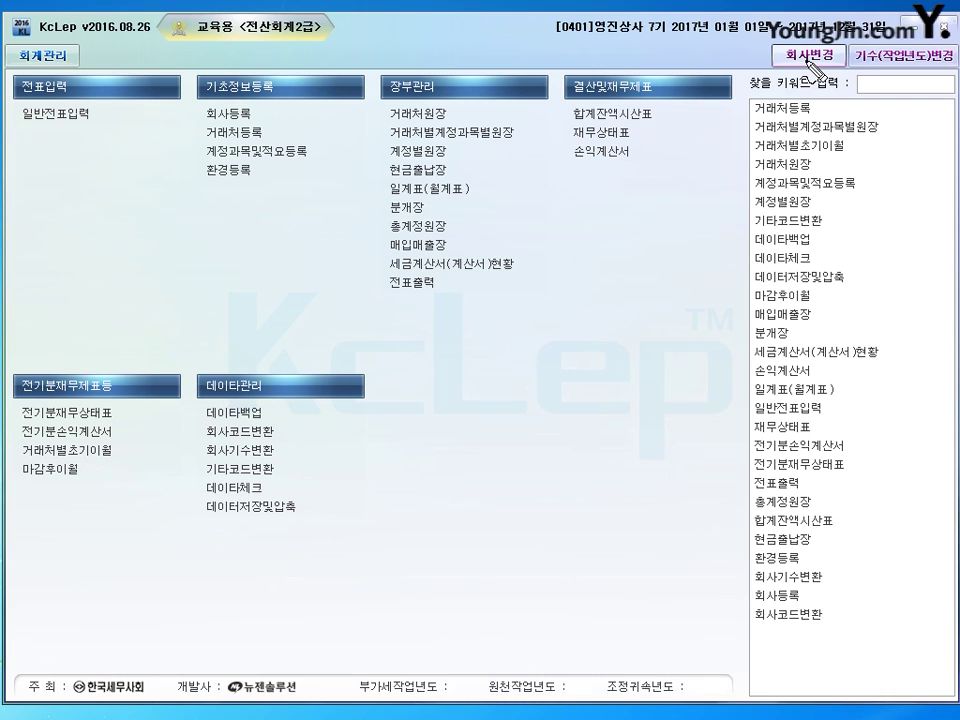
pyautogui.click(806, 53)
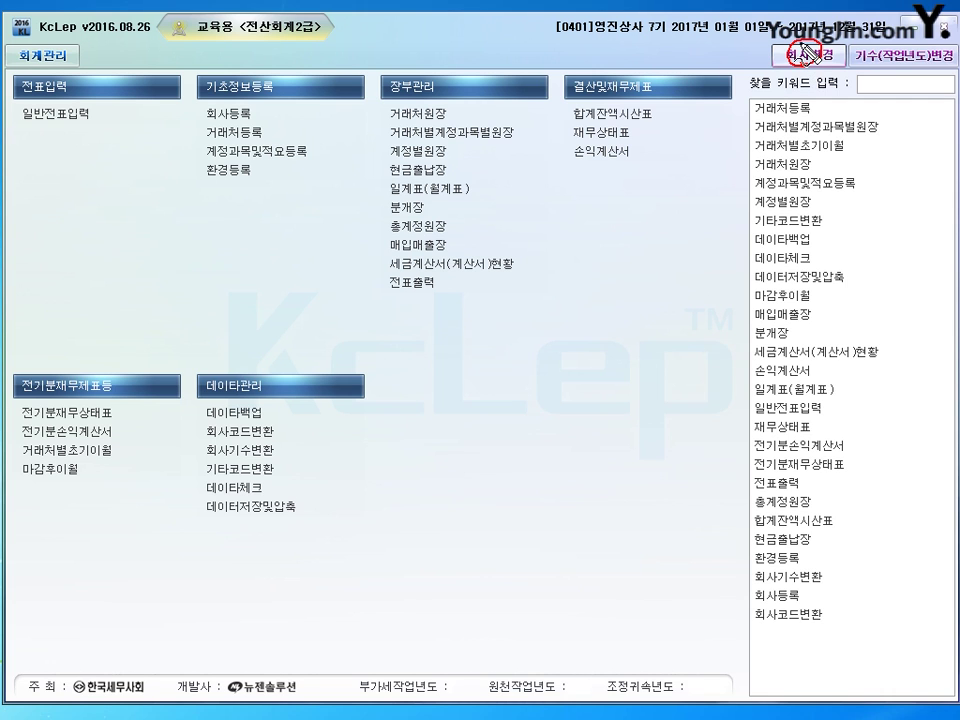
pyautogui.click(803, 44)
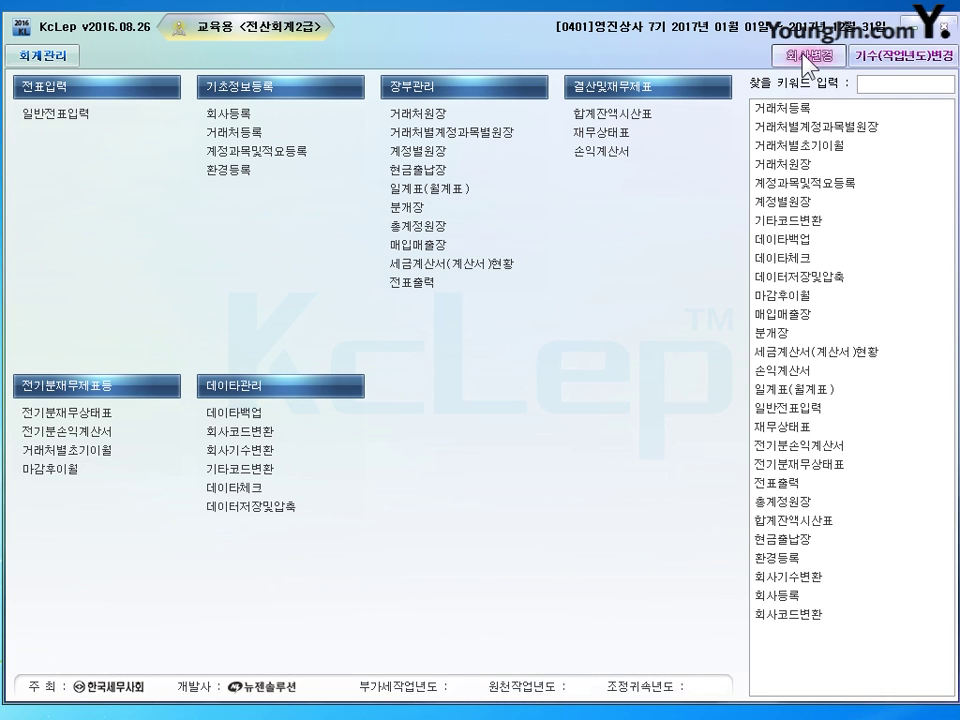
pyautogui.moveTo(367, 187); pyautogui.dragTo(369, 165)
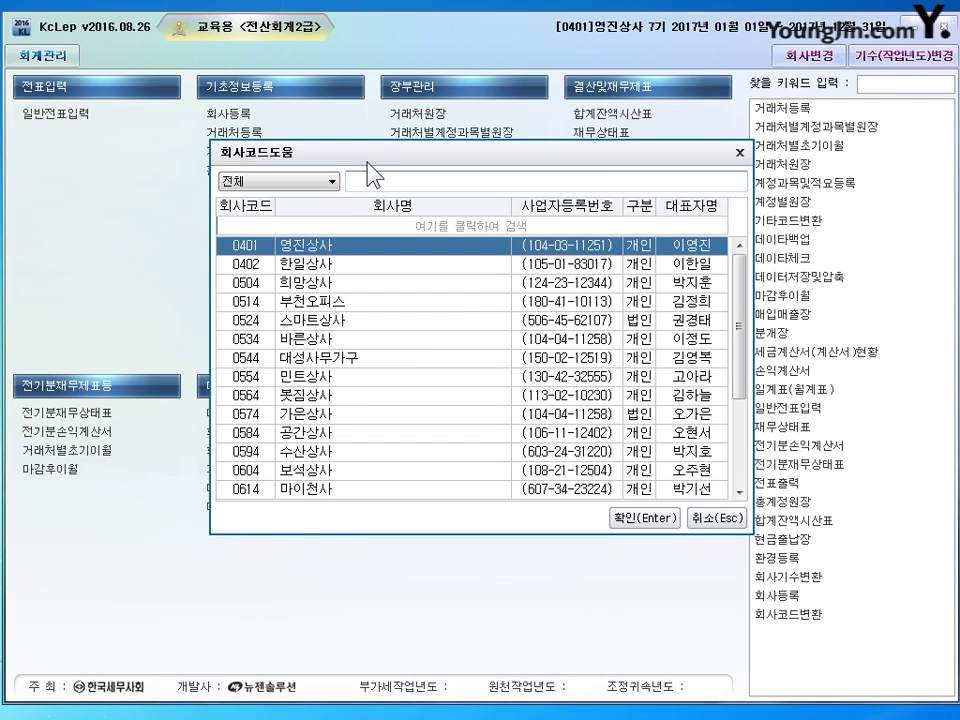
pyautogui.click(312, 266)
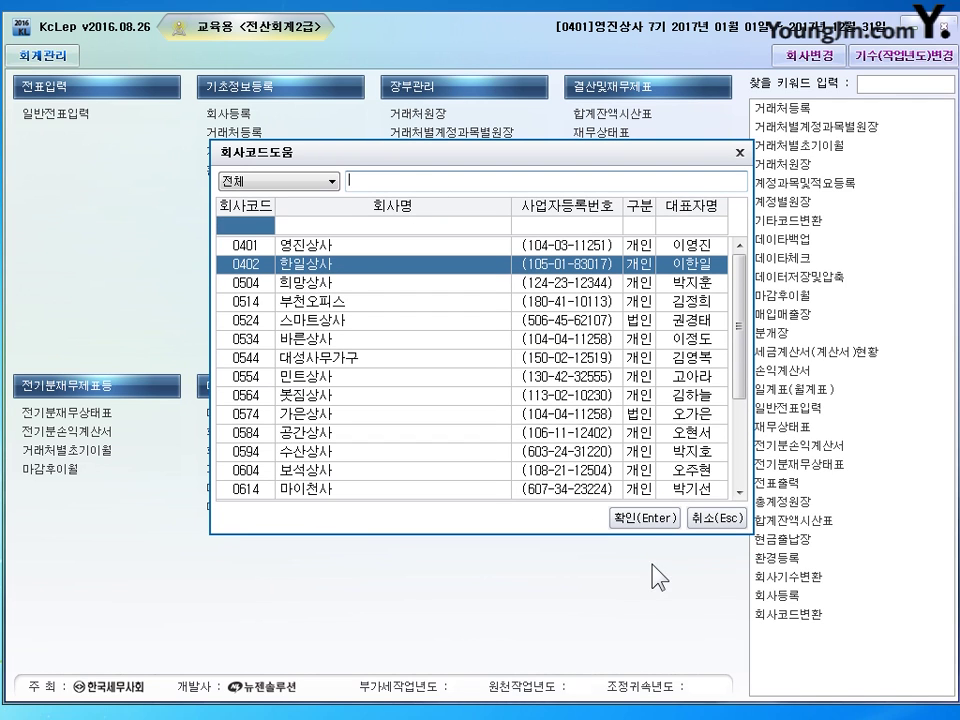
pyautogui.click(645, 518)
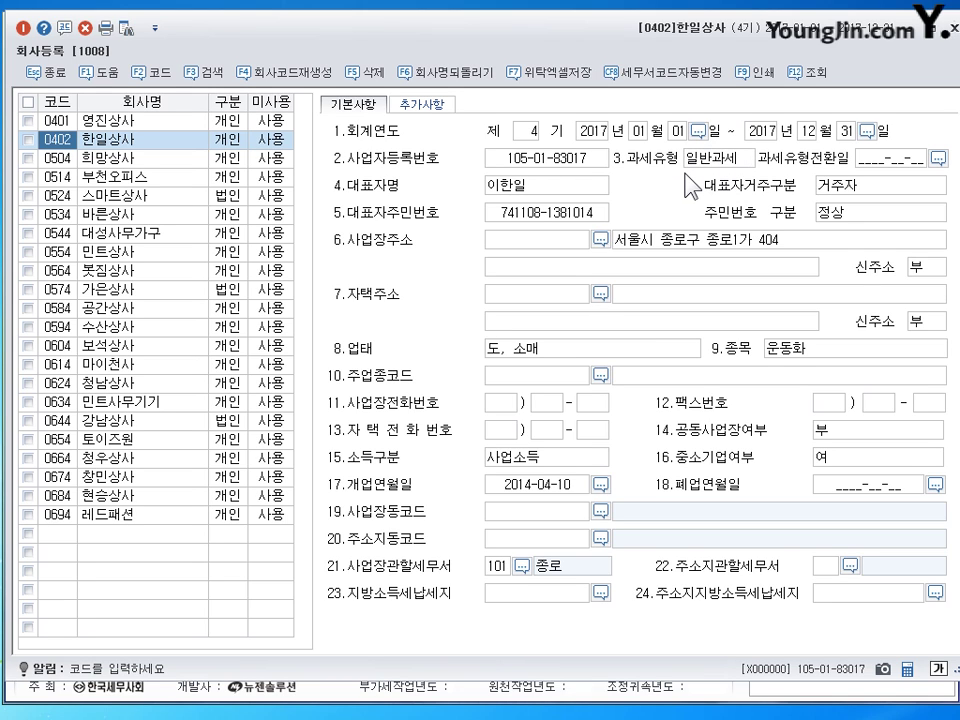
# Review 한일상사's 사업자등록번호, 회사명, 대표자명 and 개업연월일 entries in 회사등록
pyautogui.click(538, 163)
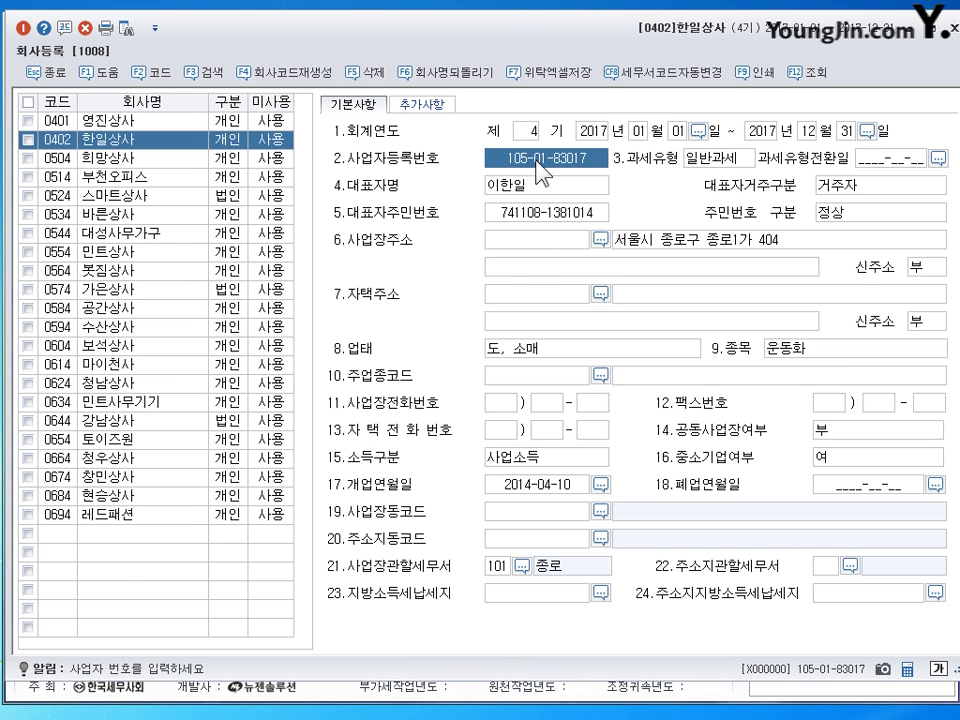
pyautogui.click(105, 140)
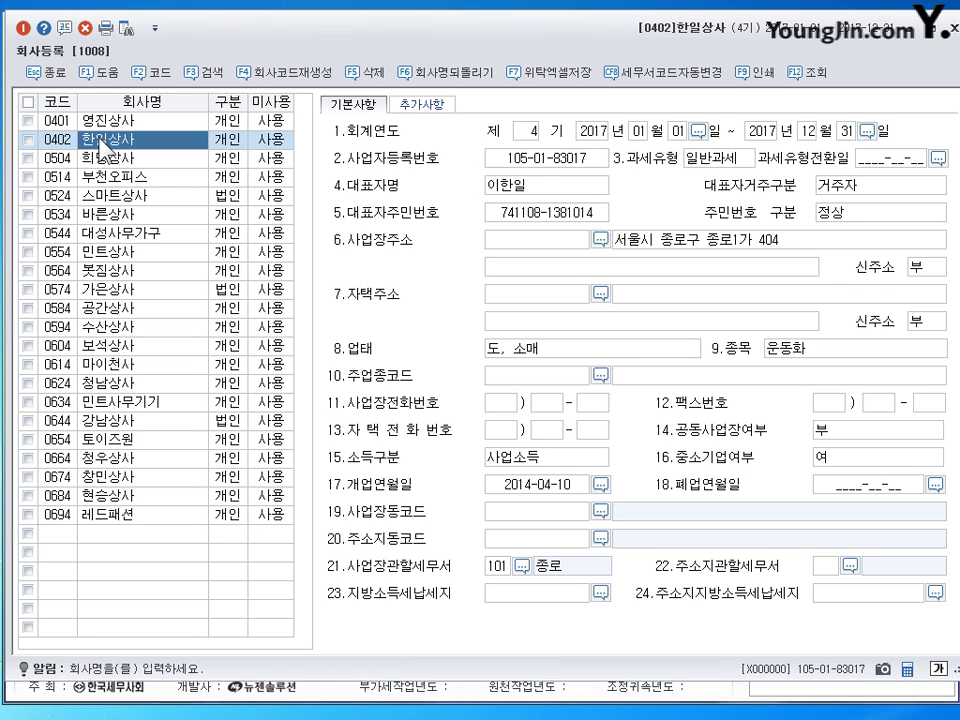
pyautogui.click(524, 194)
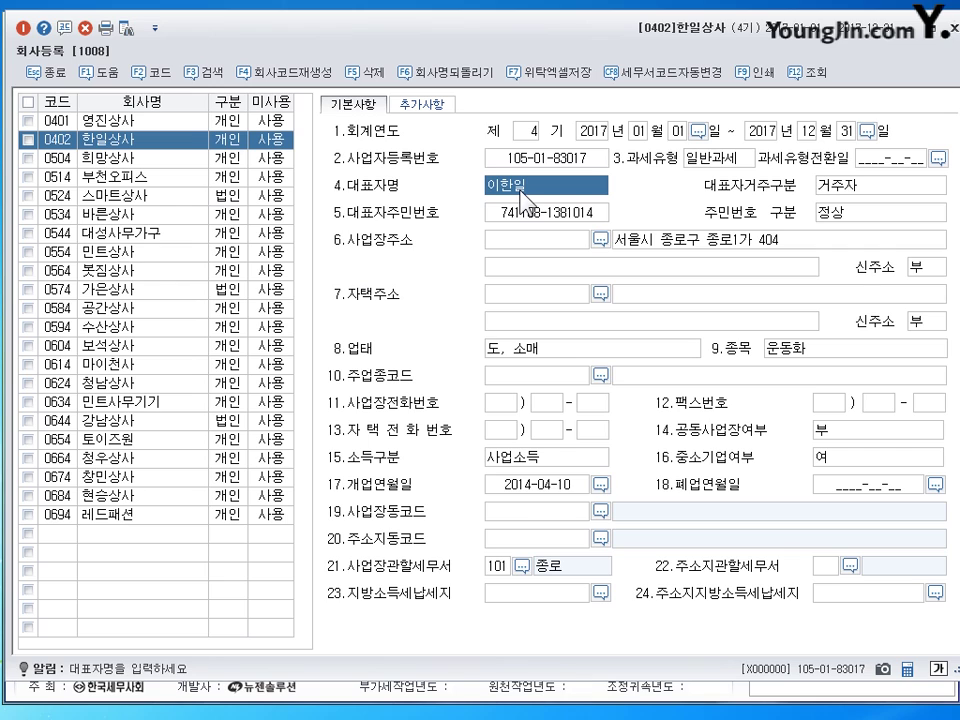
pyautogui.click(513, 491)
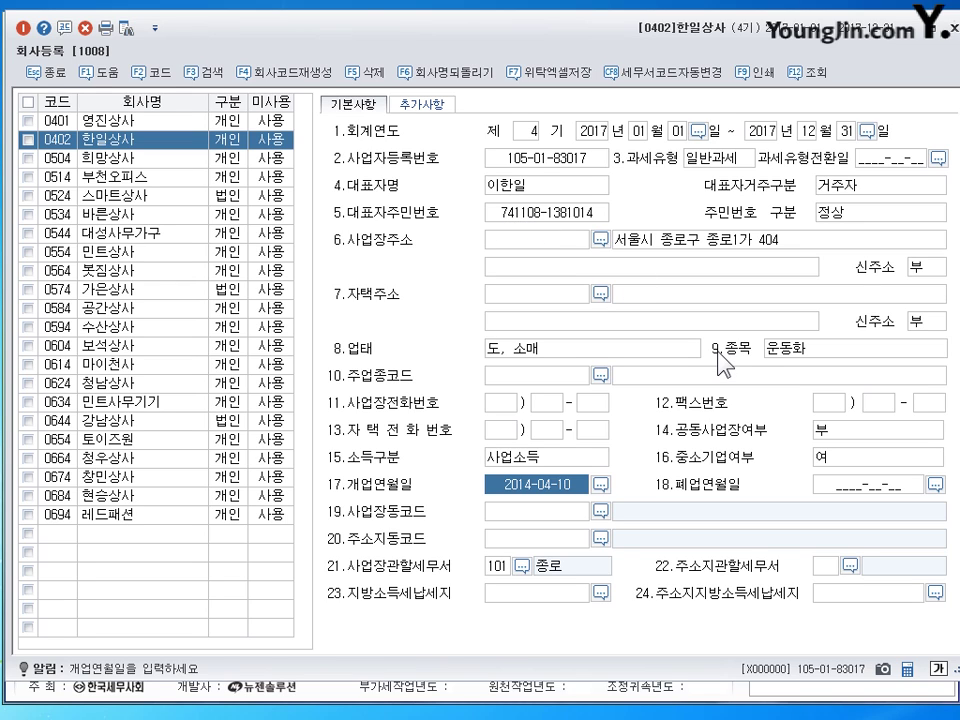
# Correct 한일상사's 사업장주소 by keeping the city and replacing the district and neighbourhood part with the correct business address
pyautogui.click(720, 250)
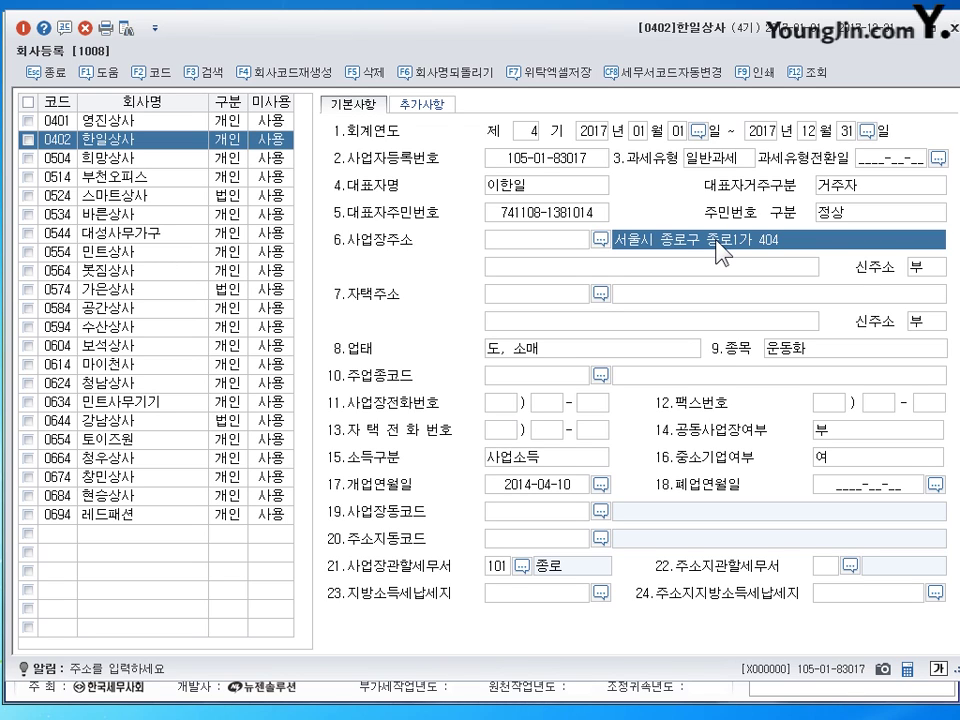
pyautogui.press('Return')
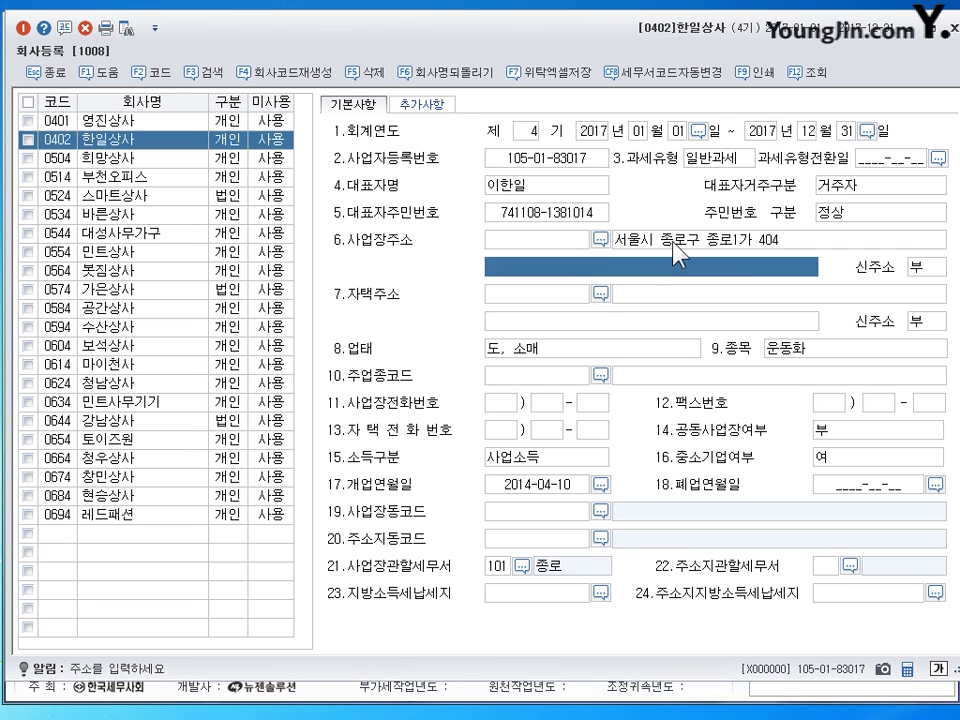
pyautogui.click(673, 242)
pyautogui.click(681, 263)
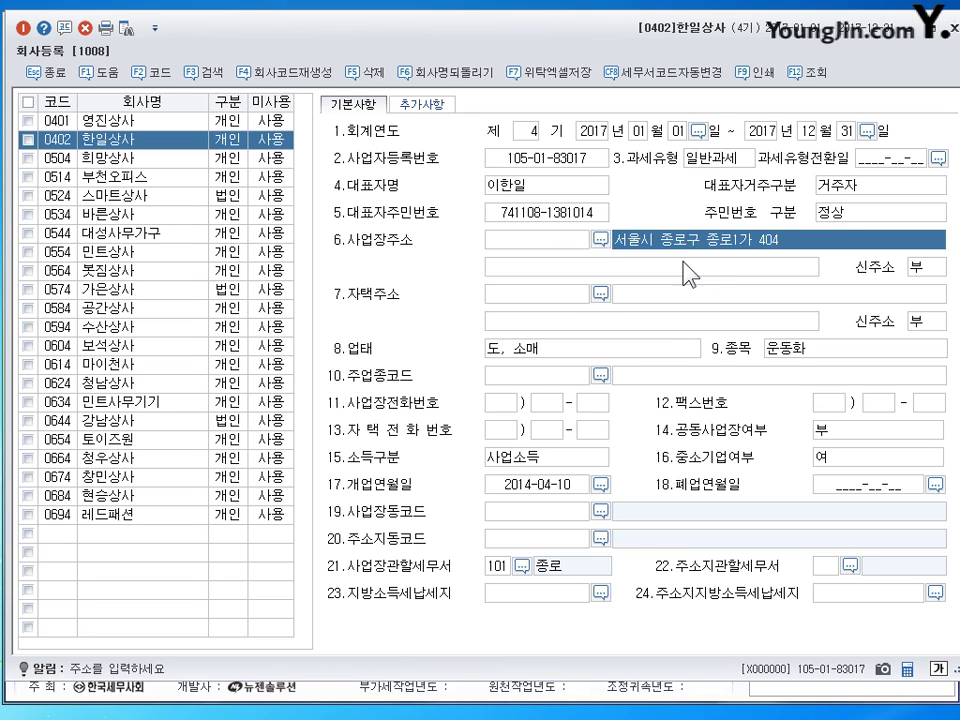
pyautogui.click(676, 262)
pyautogui.click(754, 247)
pyautogui.press('BackSpace')
pyautogui.press('BackSpace')
pyautogui.press('BackSpace')
pyautogui.press('BackSpace')
pyautogui.press('BackSpace')
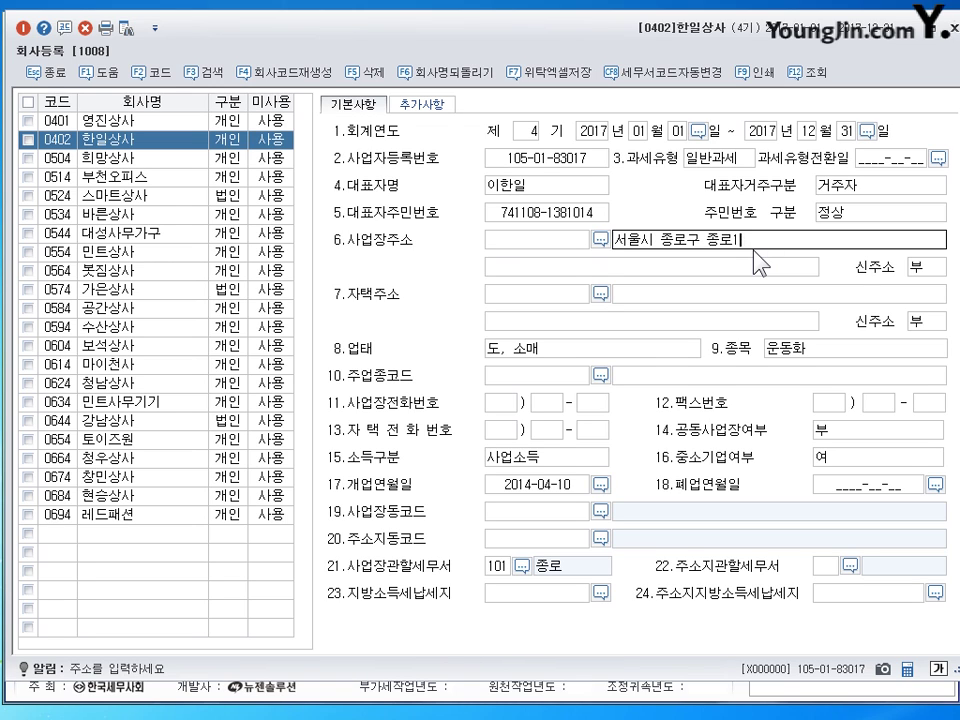
pyautogui.press('BackSpace')
pyautogui.press('BackSpace')
pyautogui.press('BackSpace')
pyautogui.press('BackSpace')
pyautogui.press('BackSpace')
pyautogui.press('BackSpace')
pyautogui.press('BackSpace')
pyautogui.press('BackSpace')
pyautogui.write('마포구')
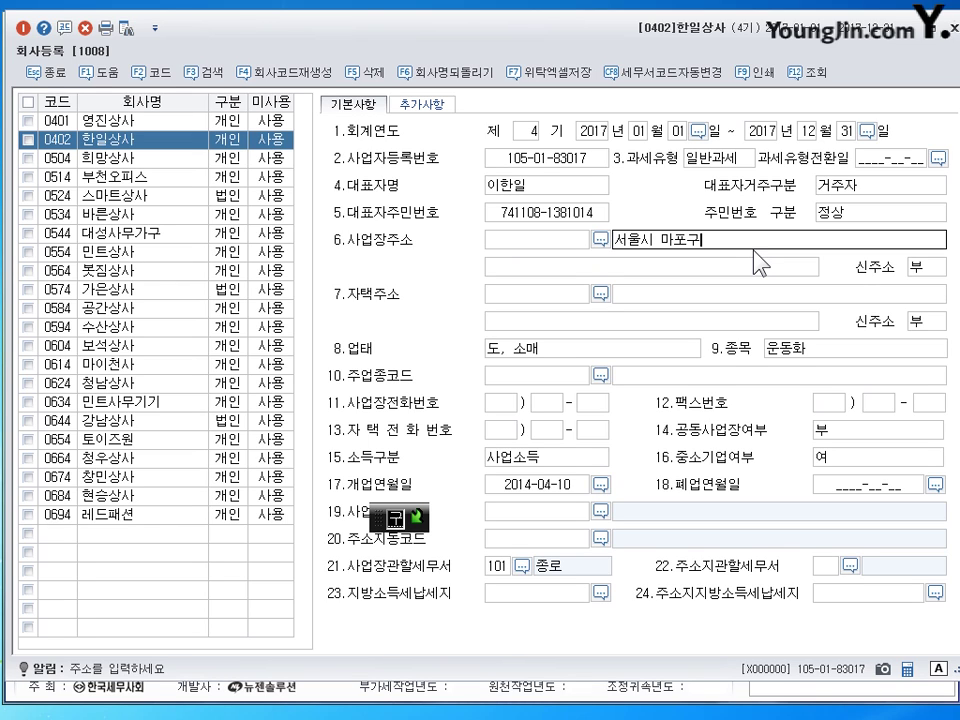
pyautogui.write(' 공덕동 404')
pyautogui.press('Return')
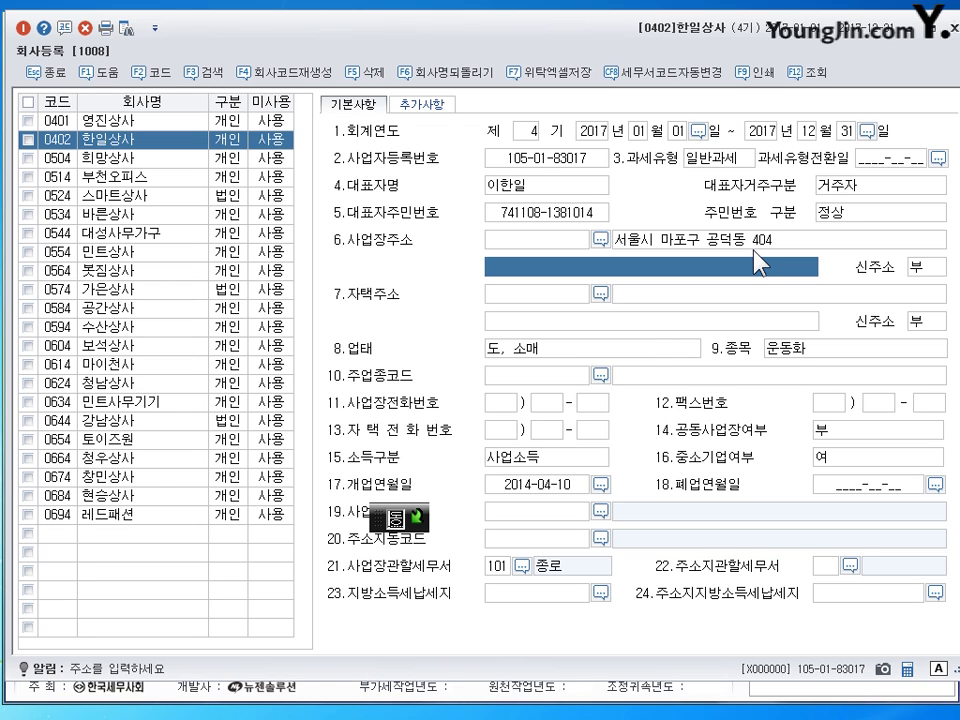
# Check 한일상사's 업태 and 종목 entries, and set its 사업장관할세무서 to 마포 (105)
pyautogui.click(497, 354)
pyautogui.click(826, 351)
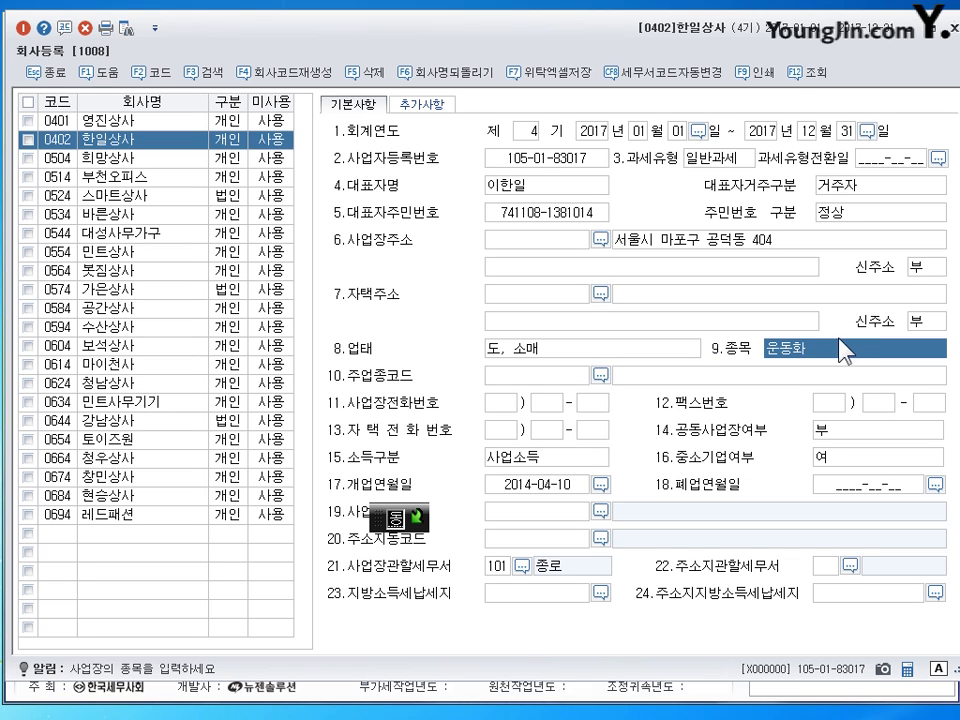
pyautogui.click(503, 568)
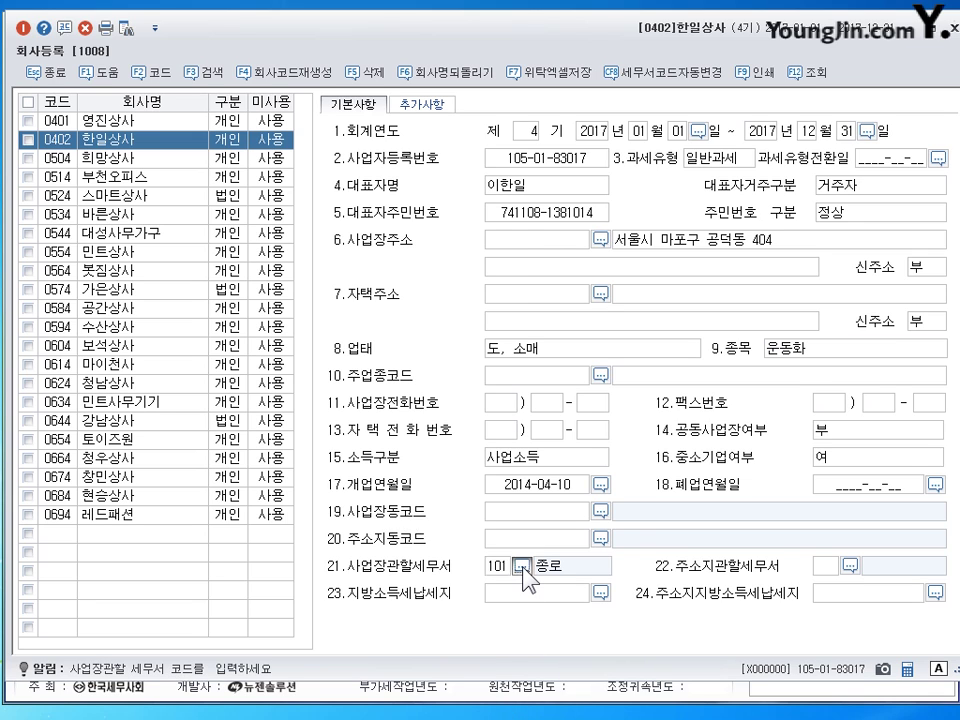
pyautogui.click(522, 572)
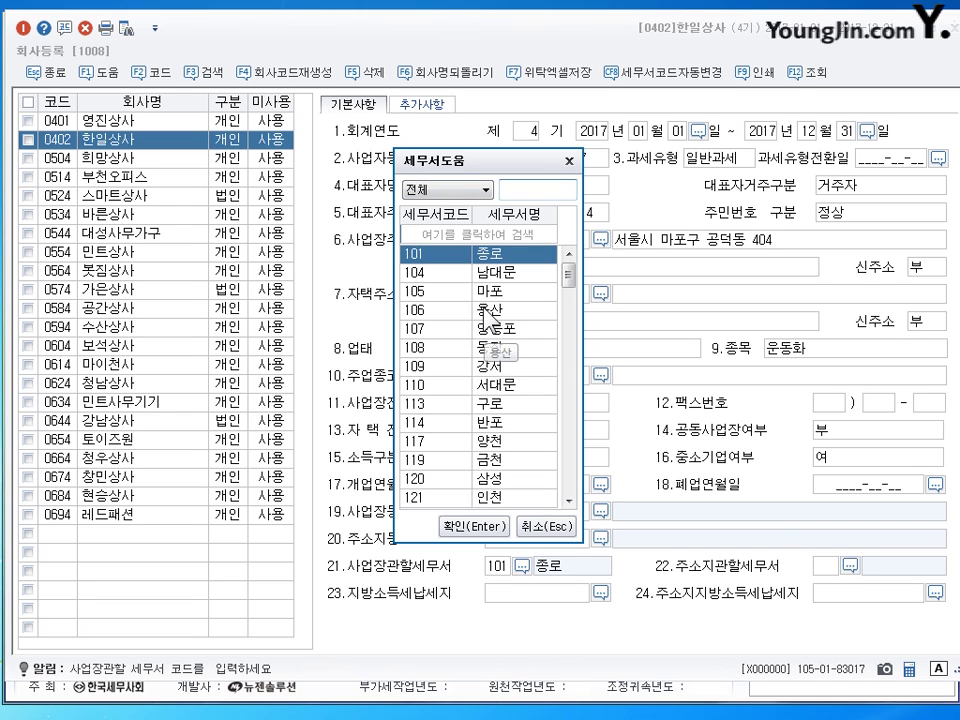
pyautogui.click(521, 188)
pyautogui.write('마포')
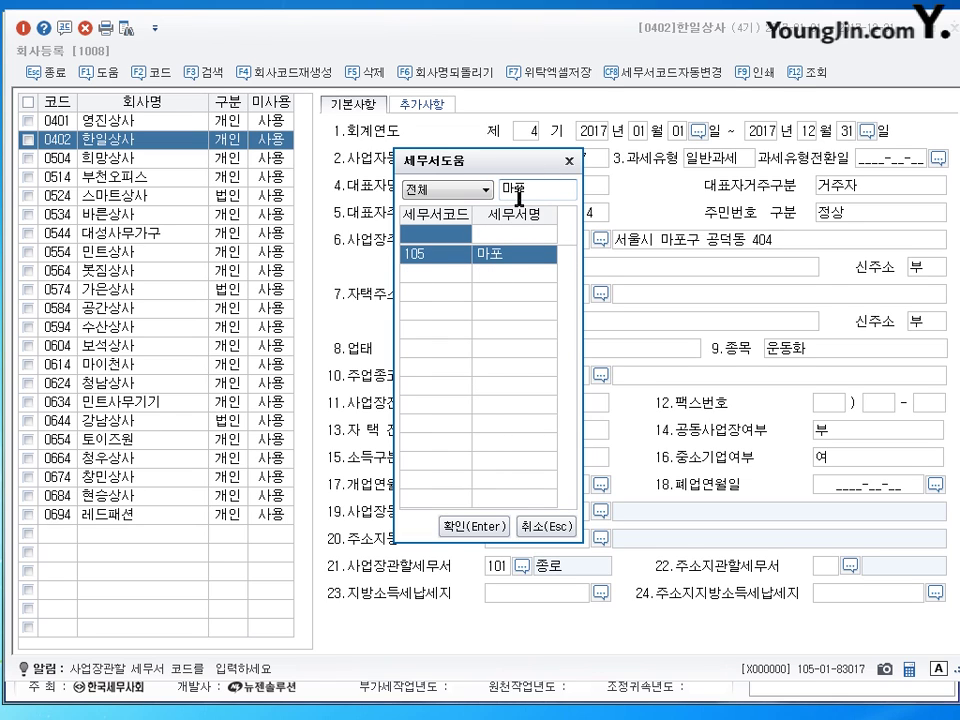
pyautogui.click(476, 528)
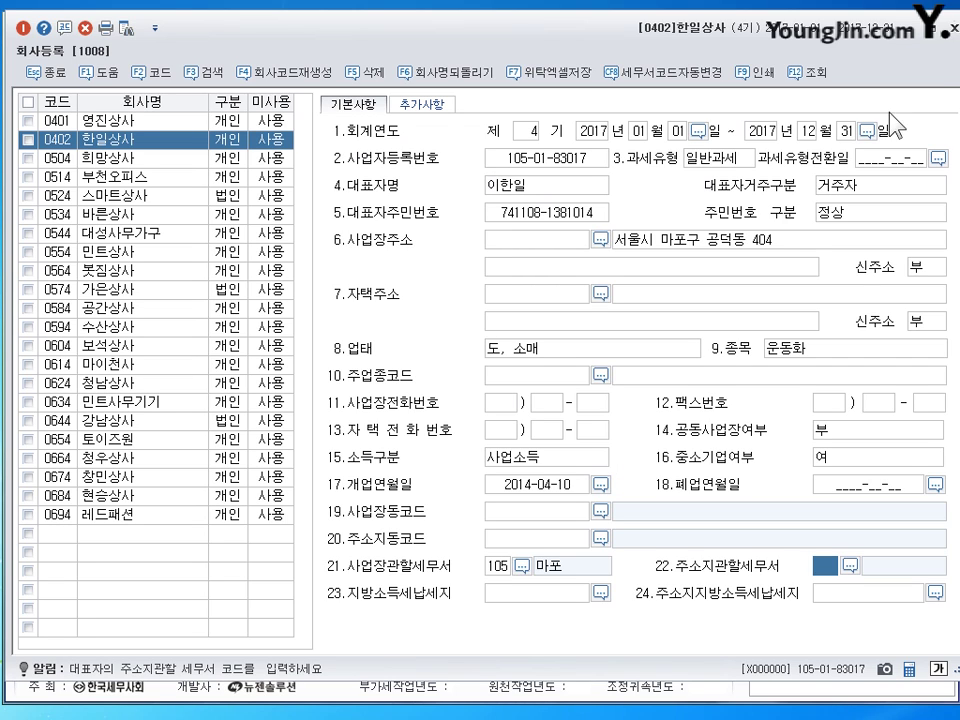
pyautogui.click(951, 30)
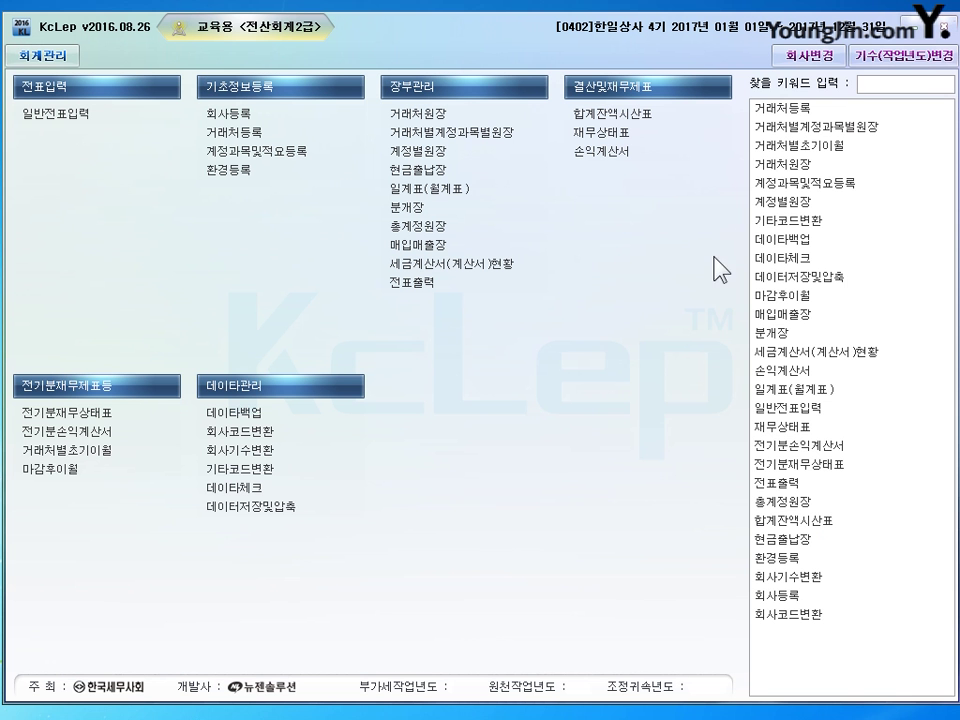